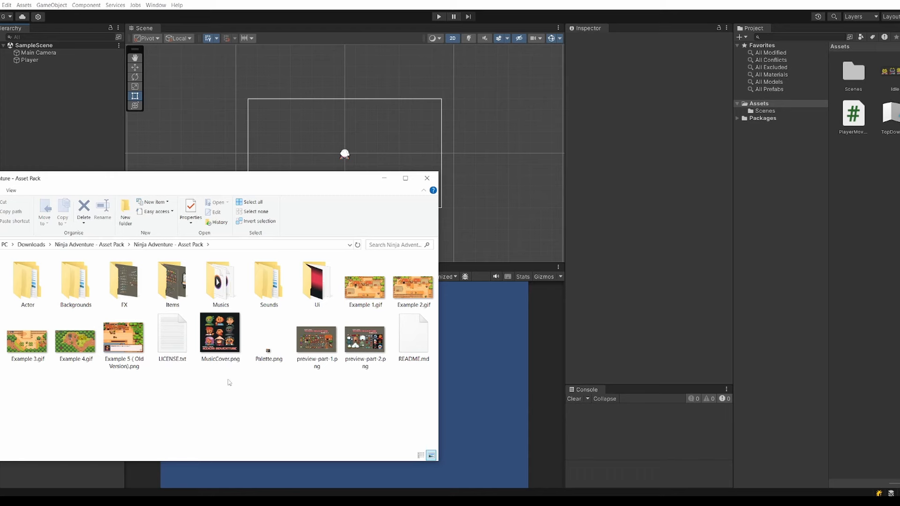
Open the MaskFrog character's SeparateAnim folder in the Ninja Adventure asset pack, under Actor > Characters
double_click(50, 293)
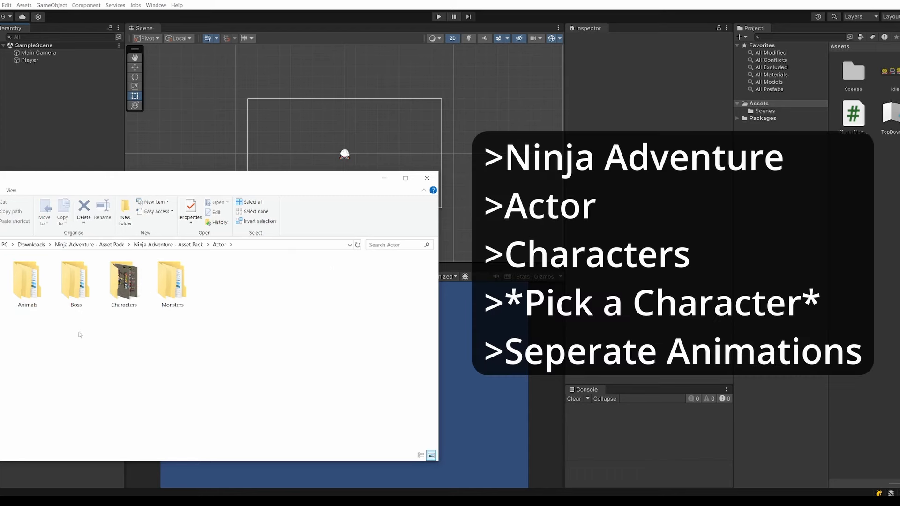
double_click(124, 283)
scroll(183, 333, "down", 3)
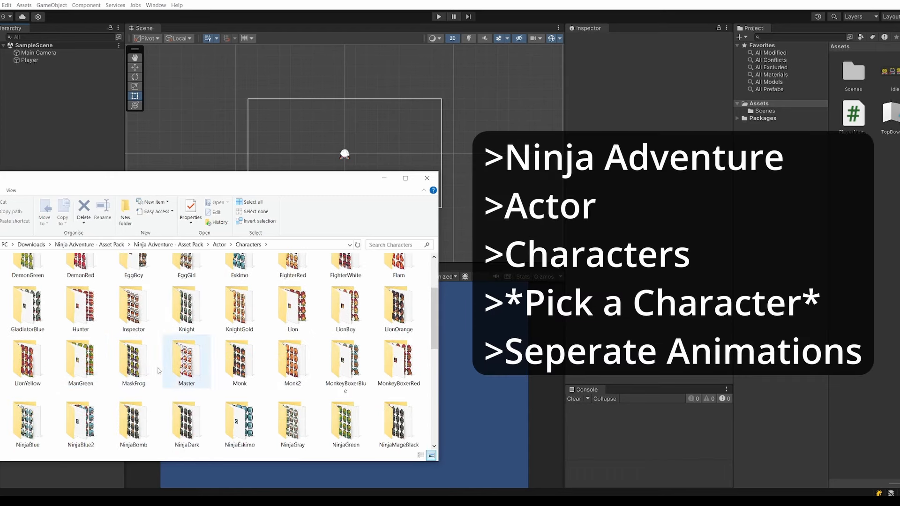
double_click(134, 361)
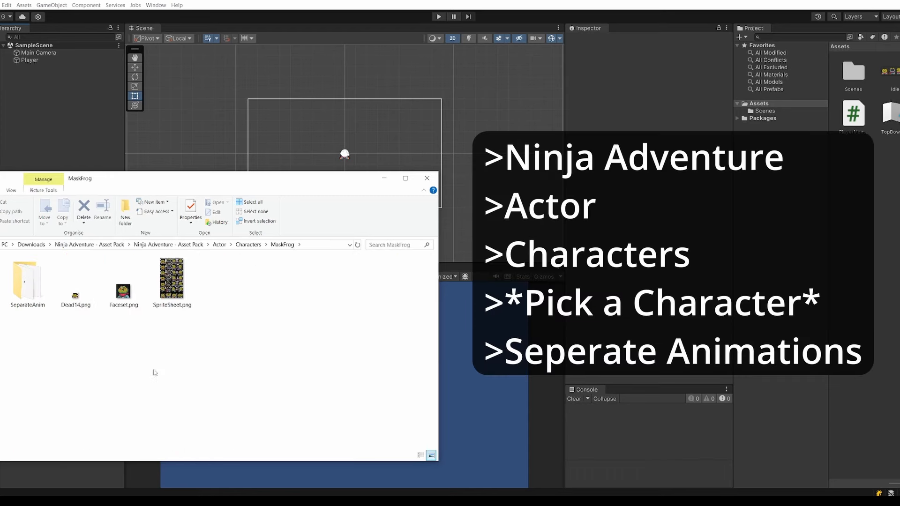
double_click(27, 286)
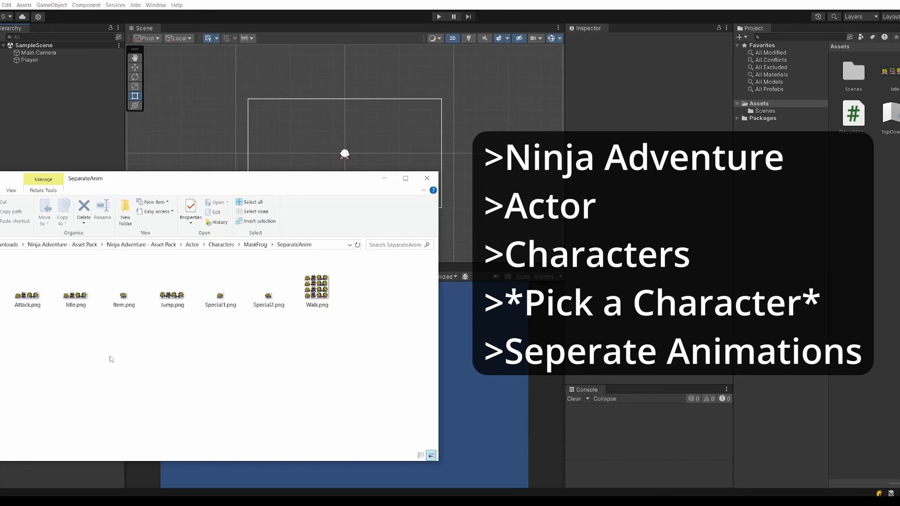
Import Walk.png from the SeparateAnim folder into the Unity project's Assets folder
left_click_drag(68, 340, 83, 308)
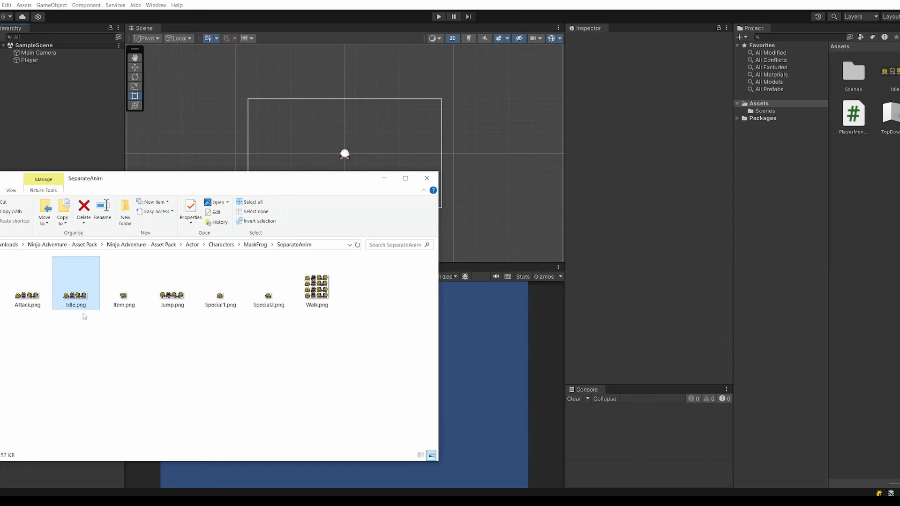
left_click(101, 345)
left_click_drag(309, 342, 866, 165)
left_click(345, 337)
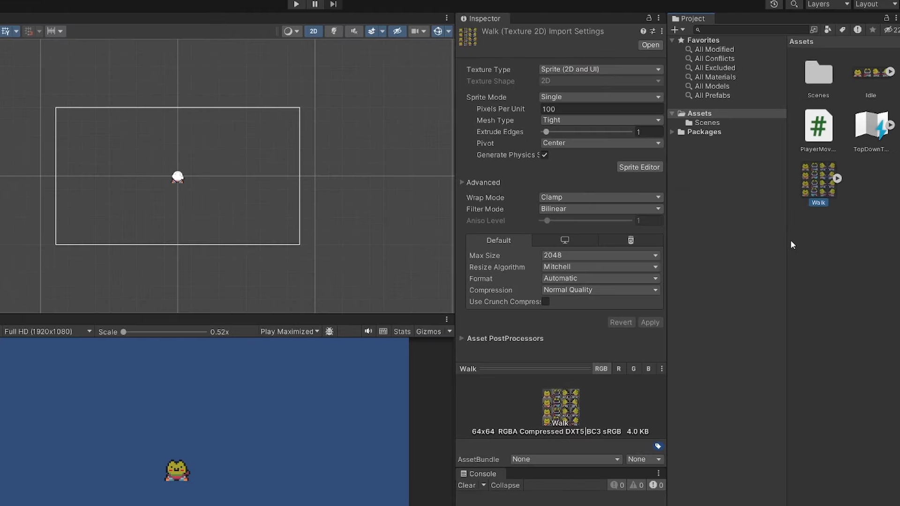
Set the Walk texture's Sprite Mode to Multiple and its Pixels Per Unit to 16
left_click(892, 71)
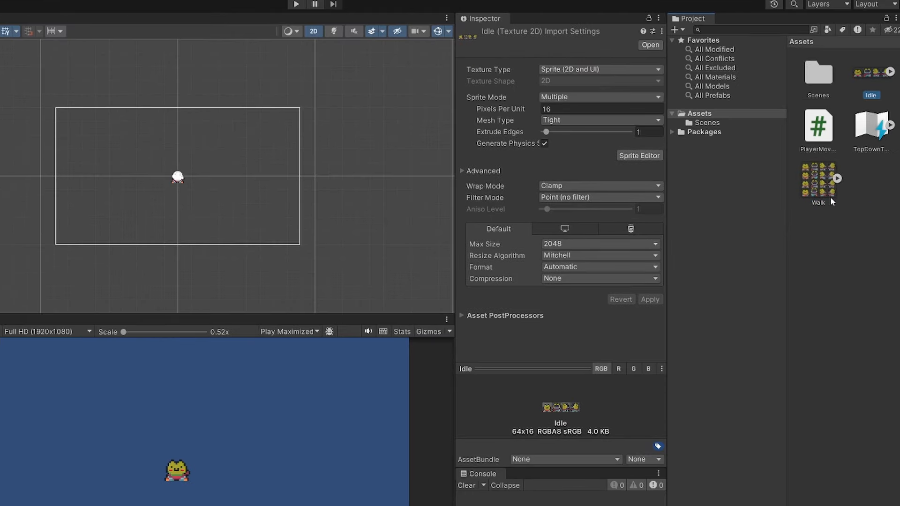
left_click(823, 184, "ctrl")
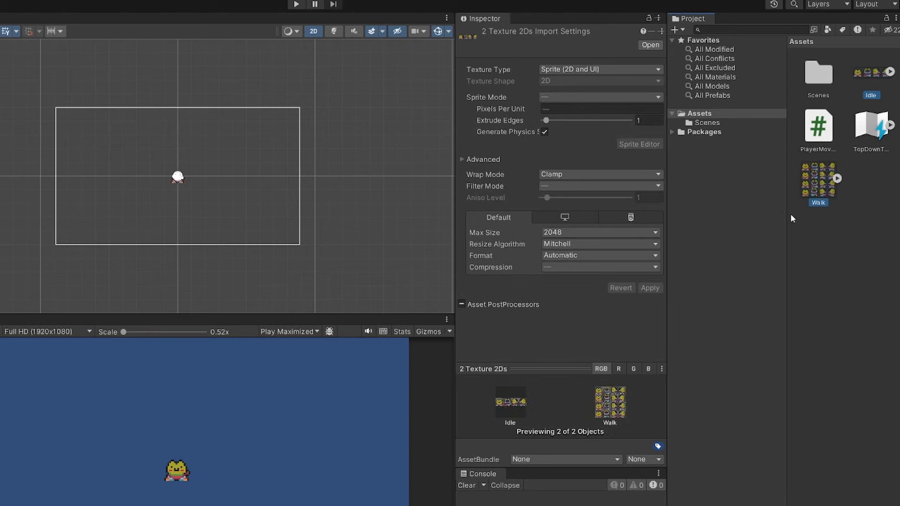
left_click(818, 184)
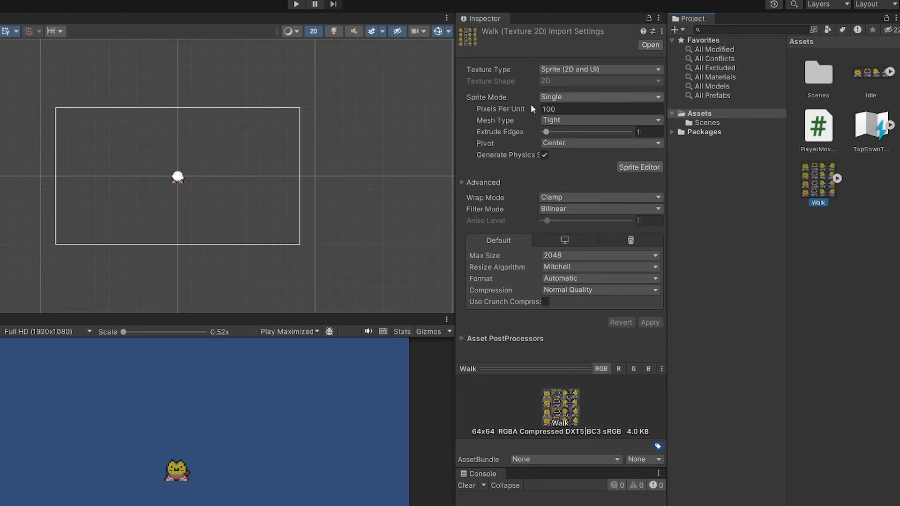
left_click(582, 96)
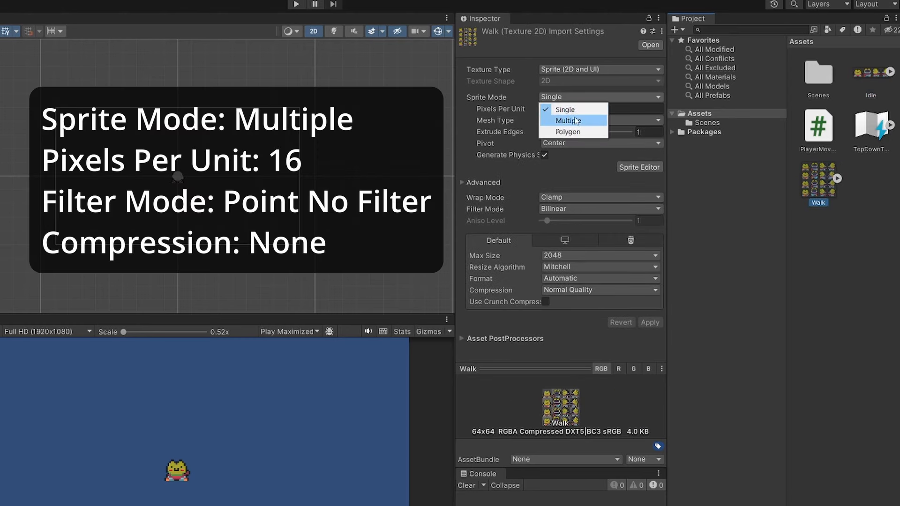
left_click(574, 115)
left_click(575, 110)
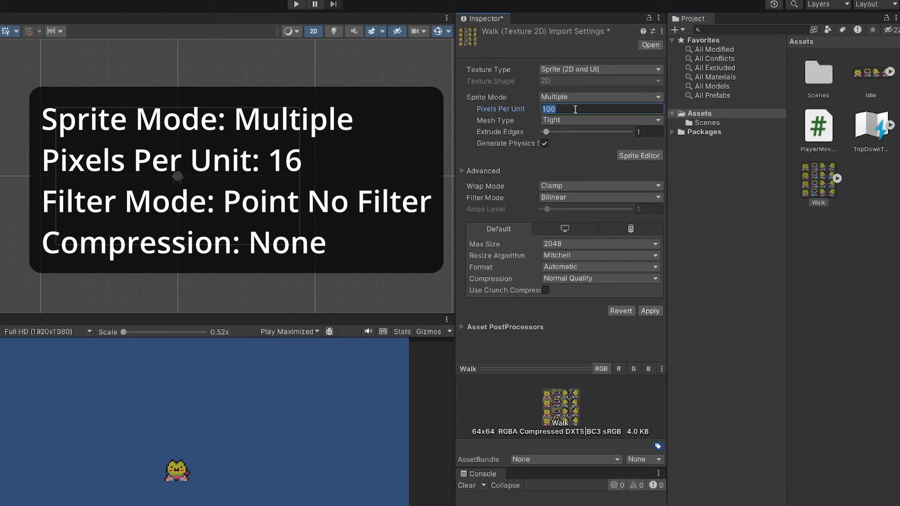
type("16")
Set the Walk texture's Filter Mode to Point (no filter) and Compression to None, and apply the import settings
left_click(577, 200)
left_click(574, 208)
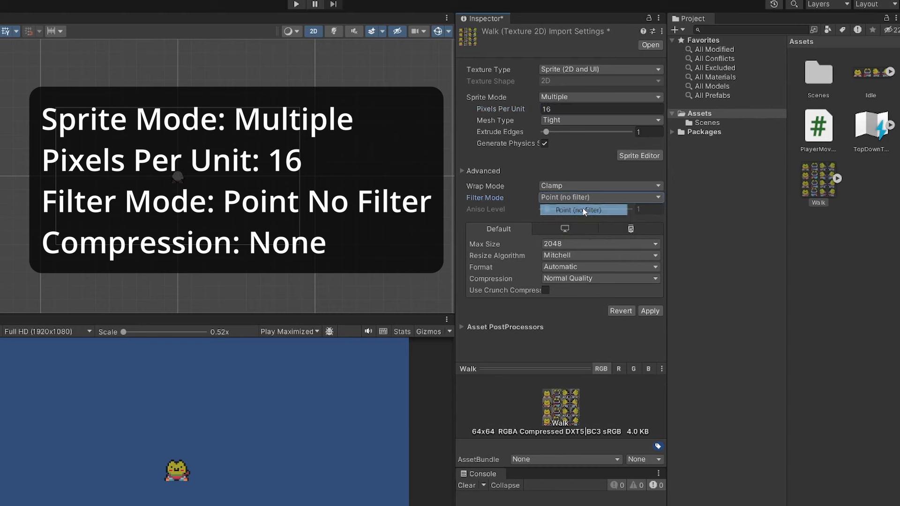
left_click(604, 279)
left_click(562, 289)
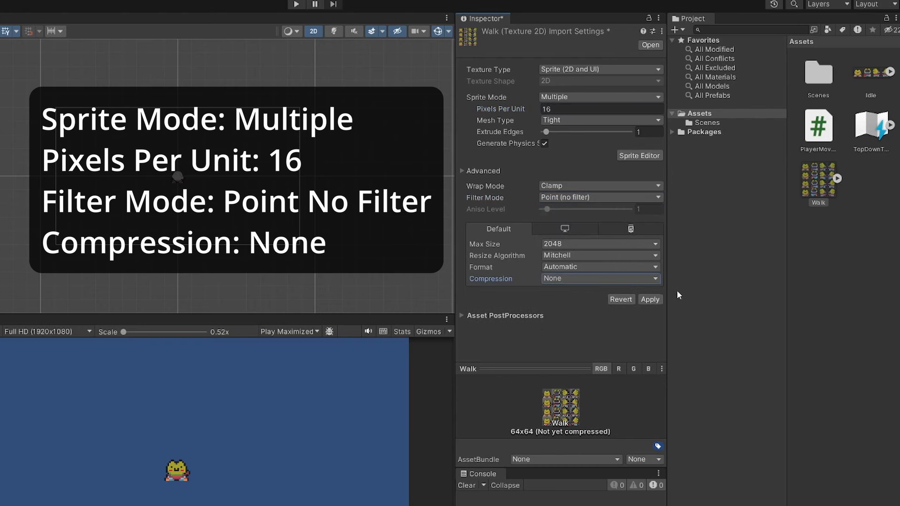
left_click(644, 300)
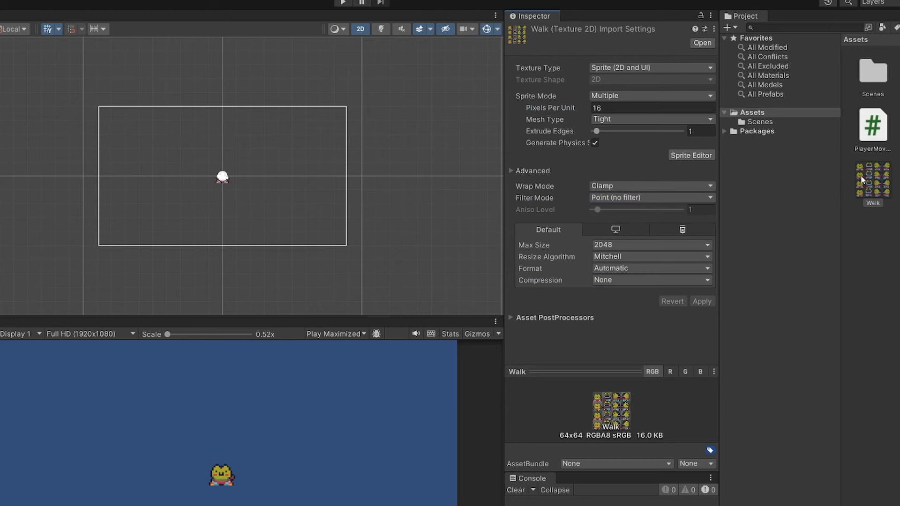
Open the Walk texture in the Sprite Editor and set slicing to Grid By Cell Size with a 16 × 16 pixel size
left_click(676, 159)
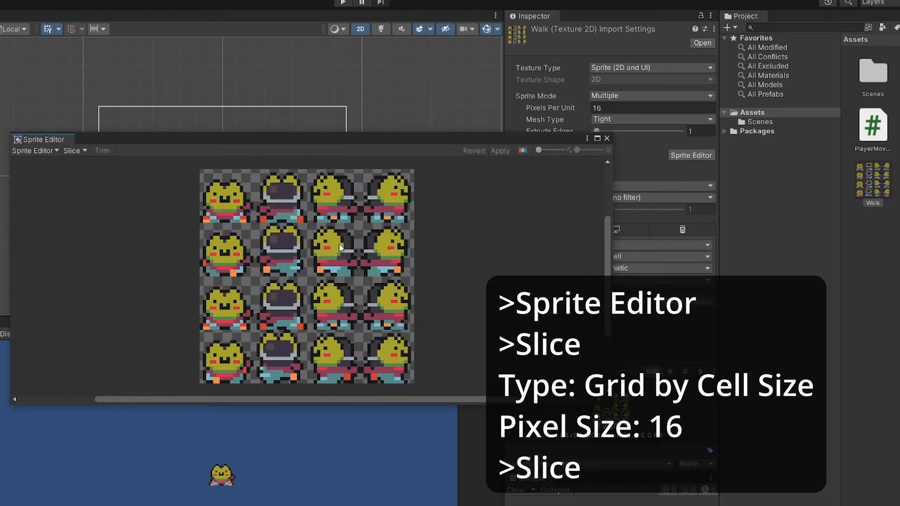
left_click(73, 151)
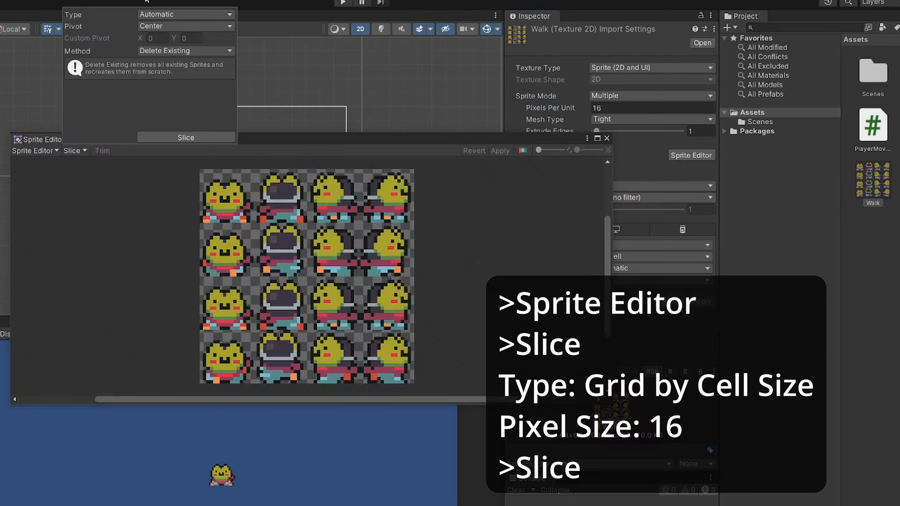
left_click(150, 14)
left_click(149, 37)
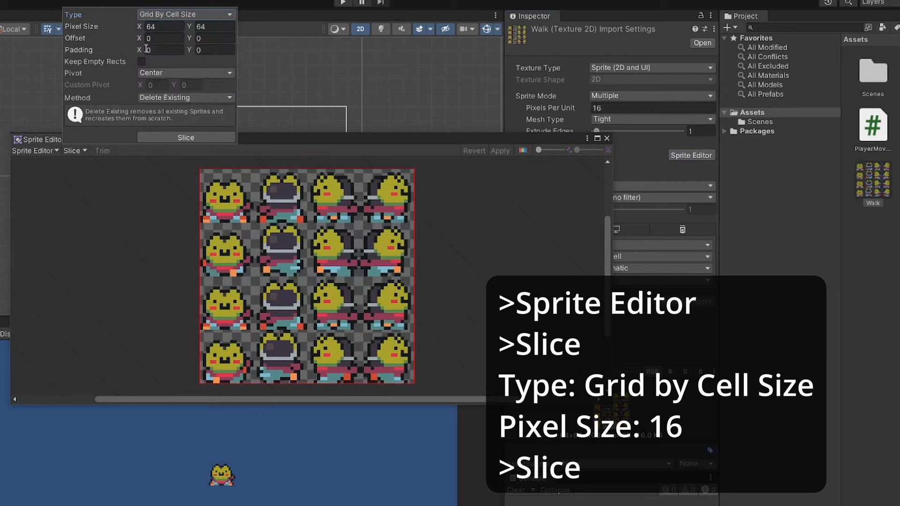
left_click(162, 27)
type("16")
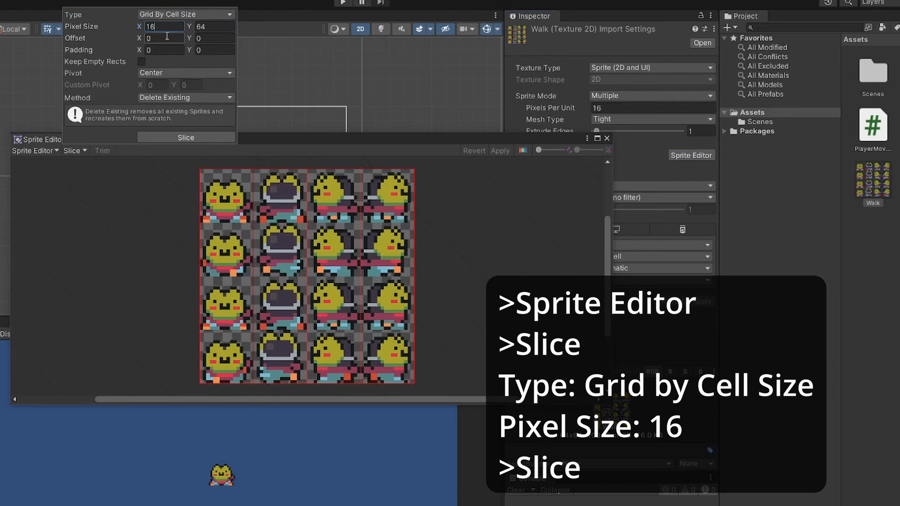
left_click(227, 29)
type("16")
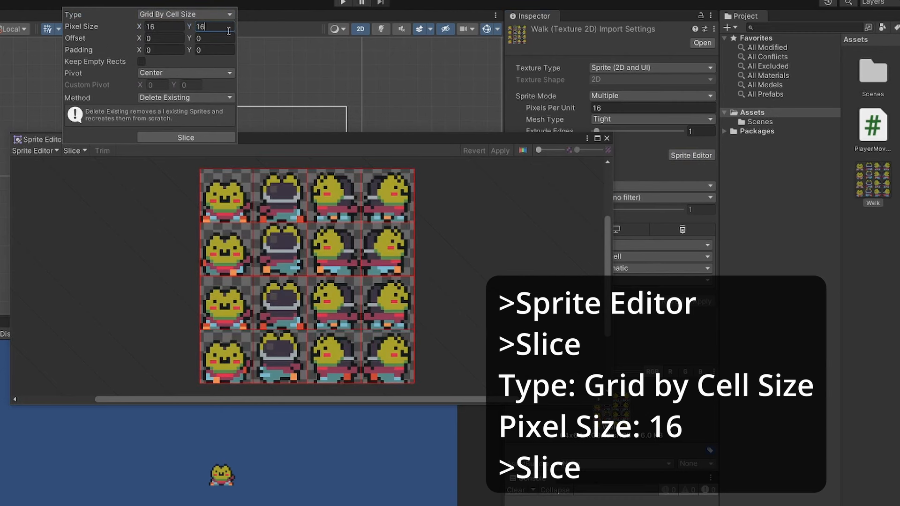
Slice the Walk sheet, apply the slices and close the Sprite Editor
left_click(182, 137)
left_click(503, 152)
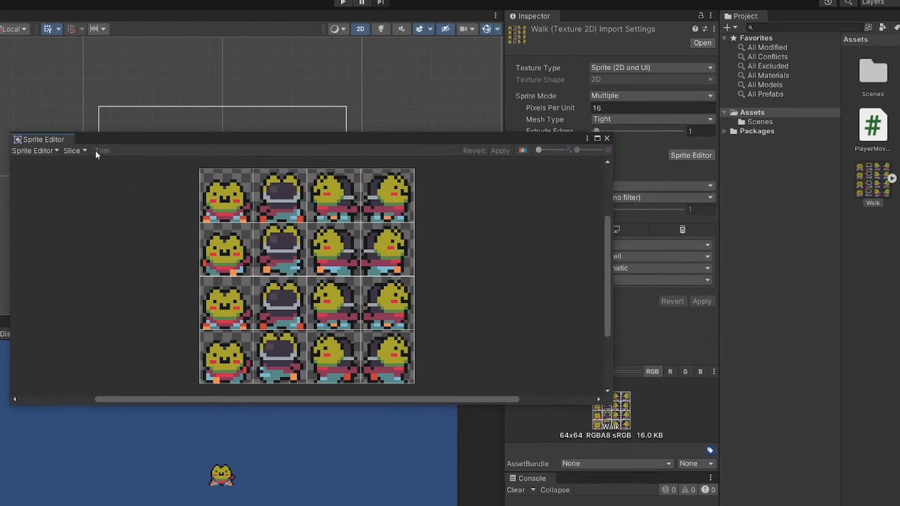
left_click(606, 139)
left_click(844, 147)
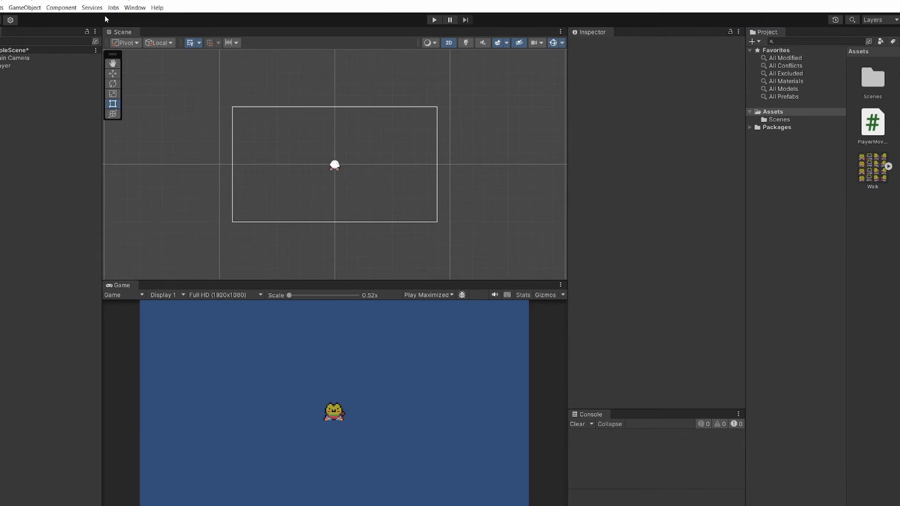
Open the Animation window and dock it next to the Game view, leaving Animation in front
left_click(142, 9)
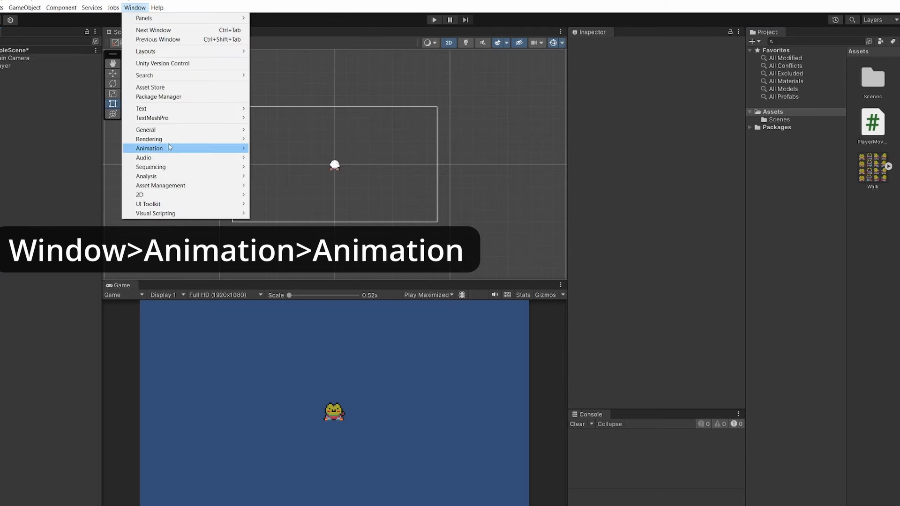
mouse_move(169, 147)
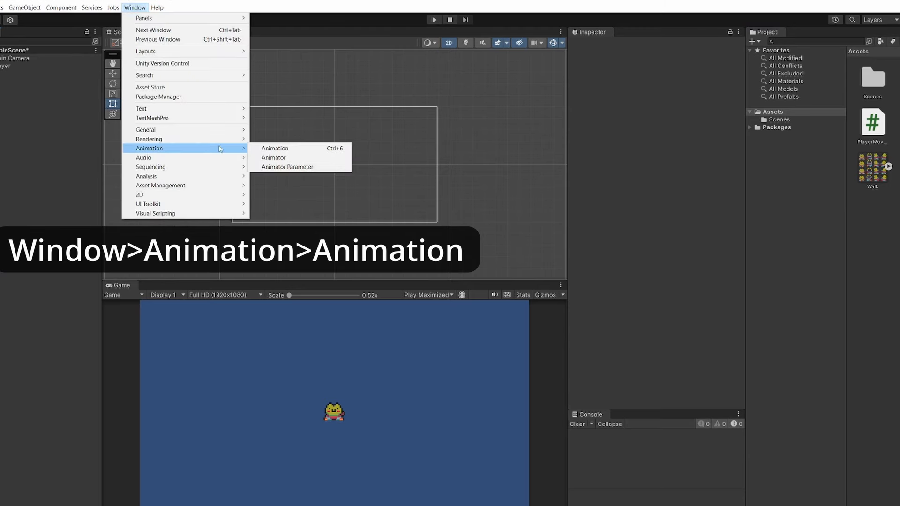
left_click(307, 150)
left_click_drag(229, 378, 155, 286)
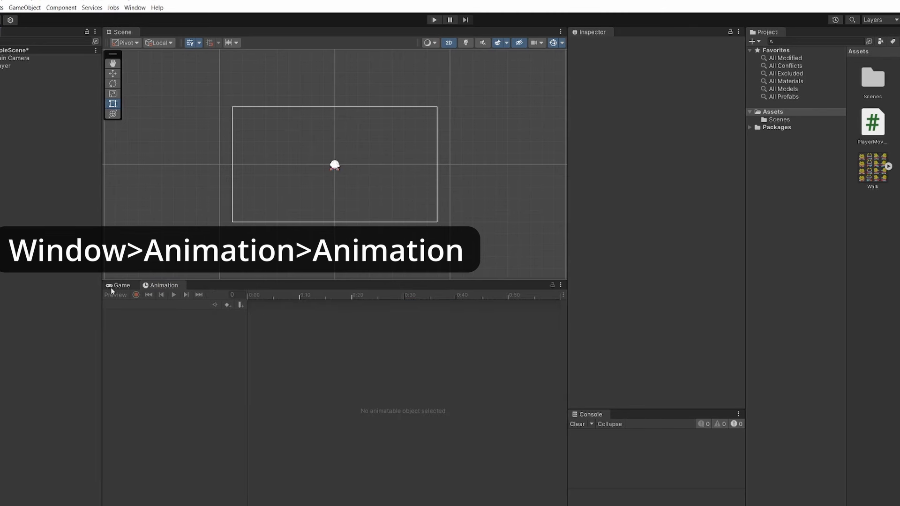
left_click(113, 287)
left_click(156, 284)
Open the Animator window alongside the Scene view
left_click(132, 8)
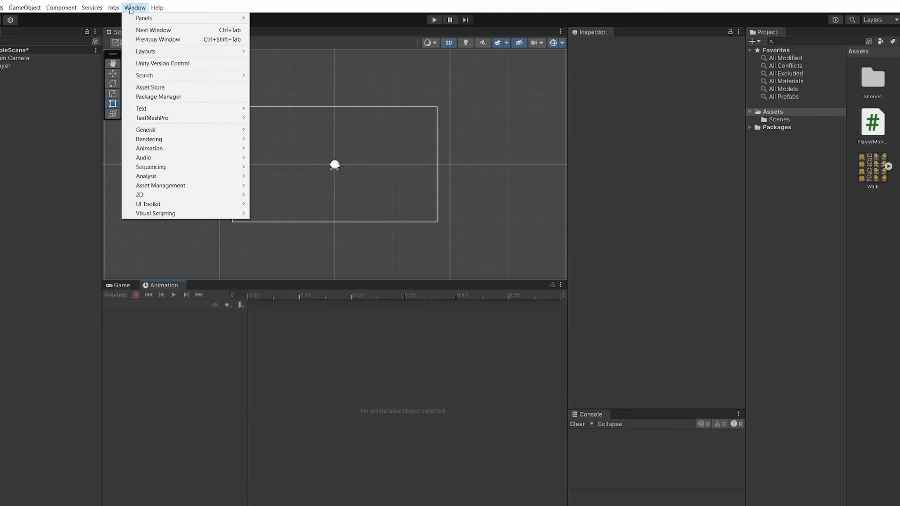
mouse_move(187, 148)
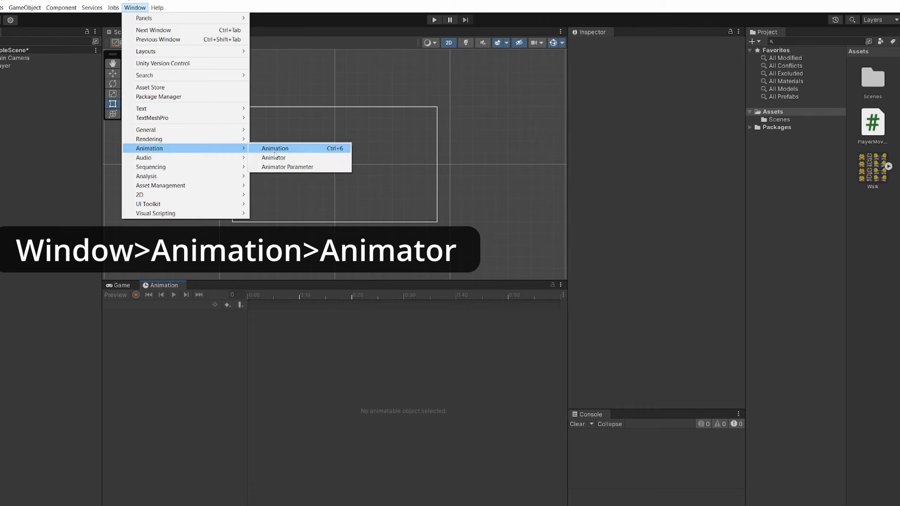
left_click(278, 159)
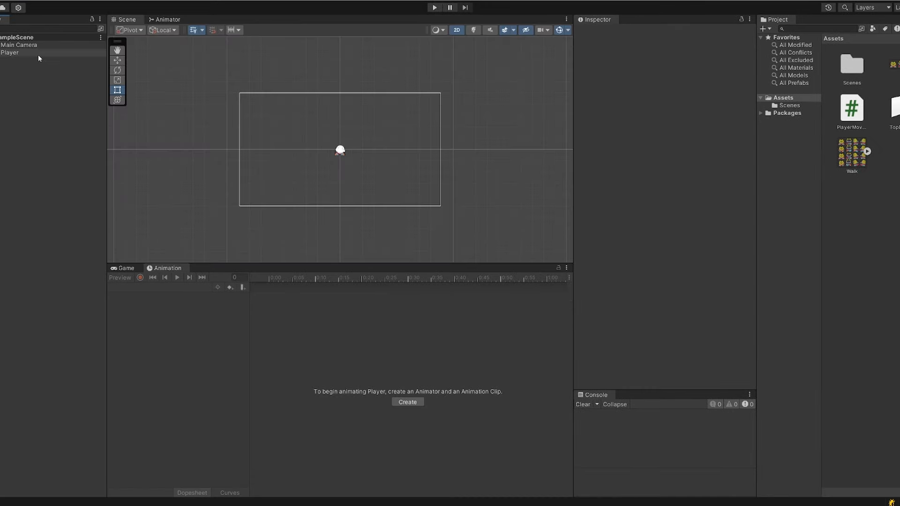
Start a new animation clip for the Player object, and create and open a folder named Animation in Assets for it
left_click(38, 54)
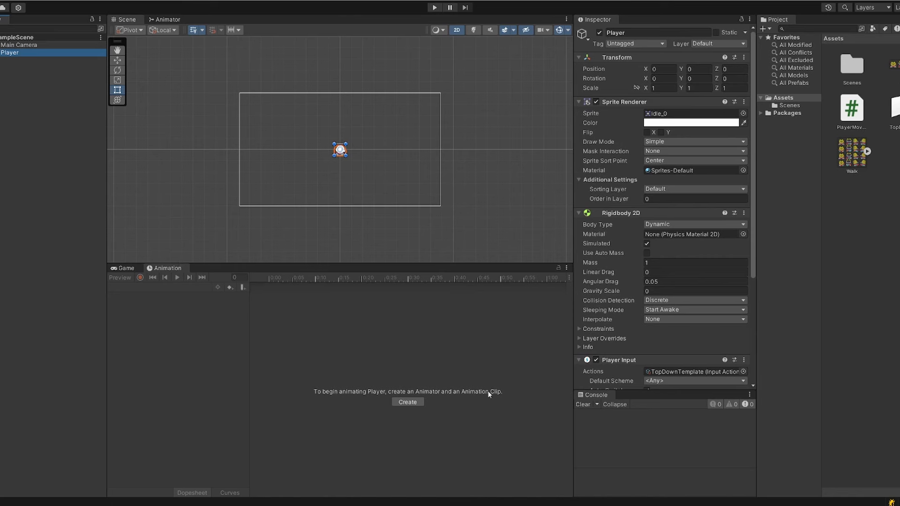
left_click(408, 402)
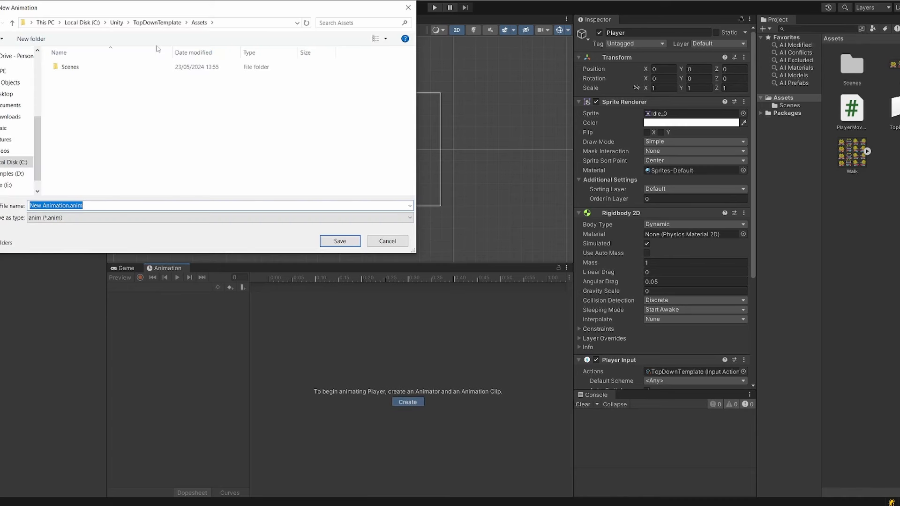
right_click(45, 117)
mouse_move(94, 228)
left_click(178, 229)
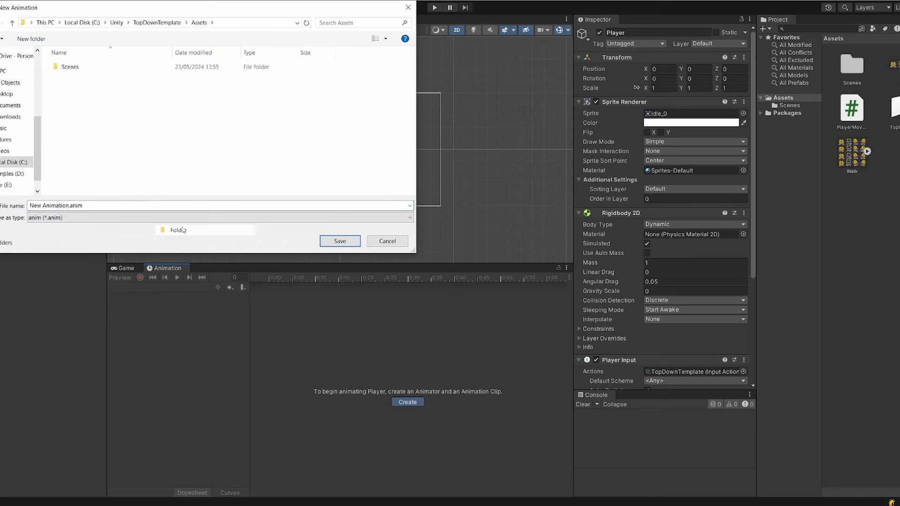
type("Animation")
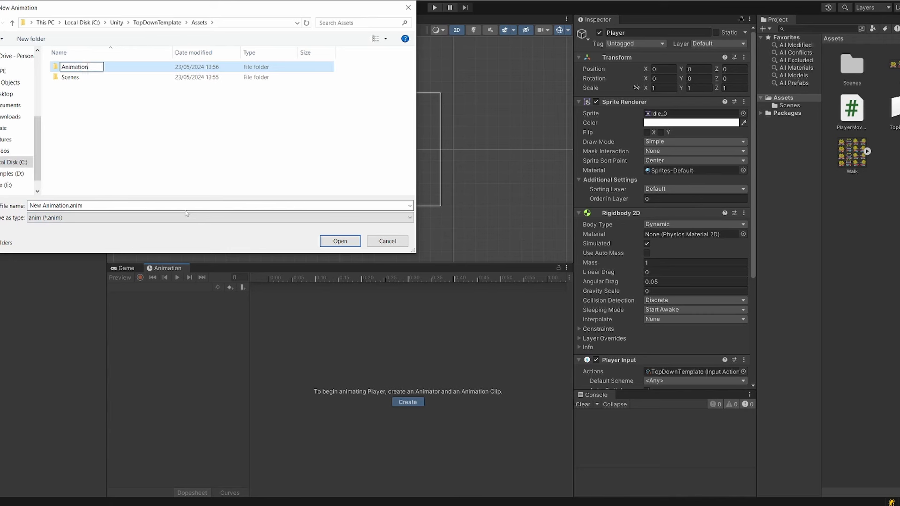
key("Return")
double_click(156, 70)
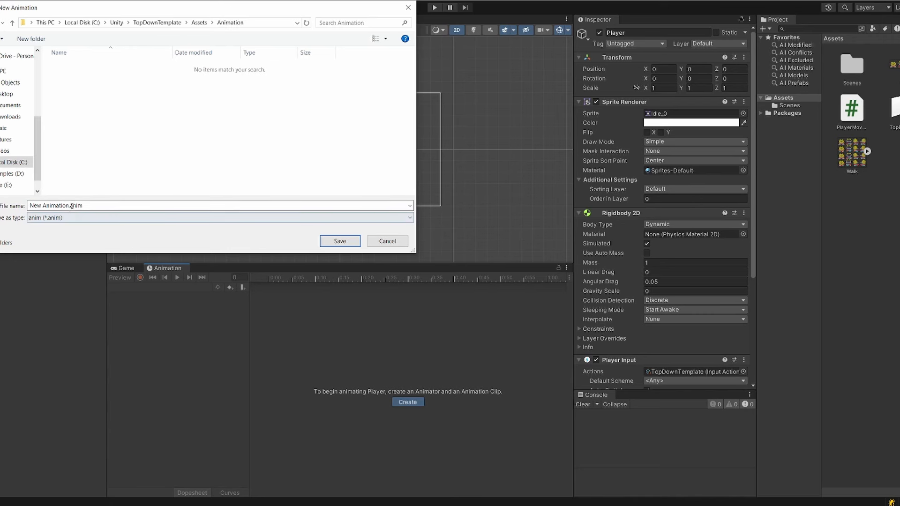
Save the Player's new clip as WalkDown.anim in the Animation folder
key("Right")
left_click_drag(70, 205, 3, 206)
type("WalkDow")
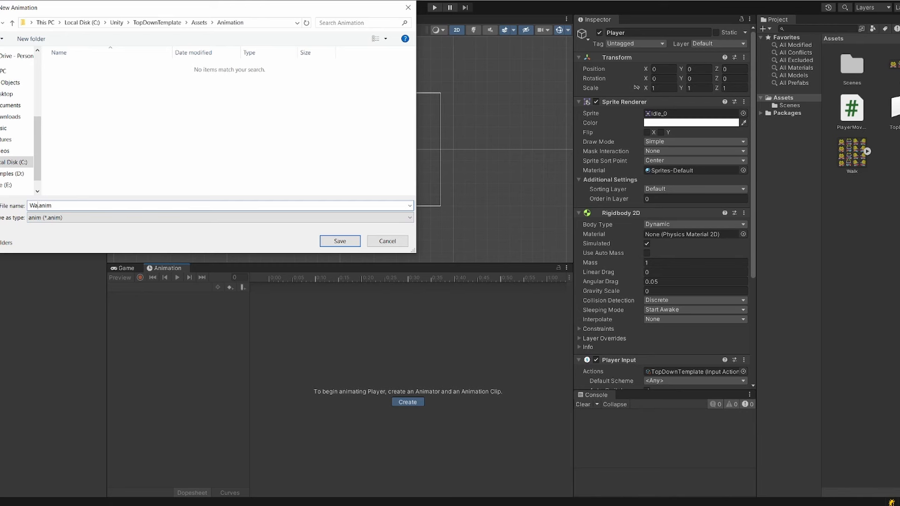
type("n")
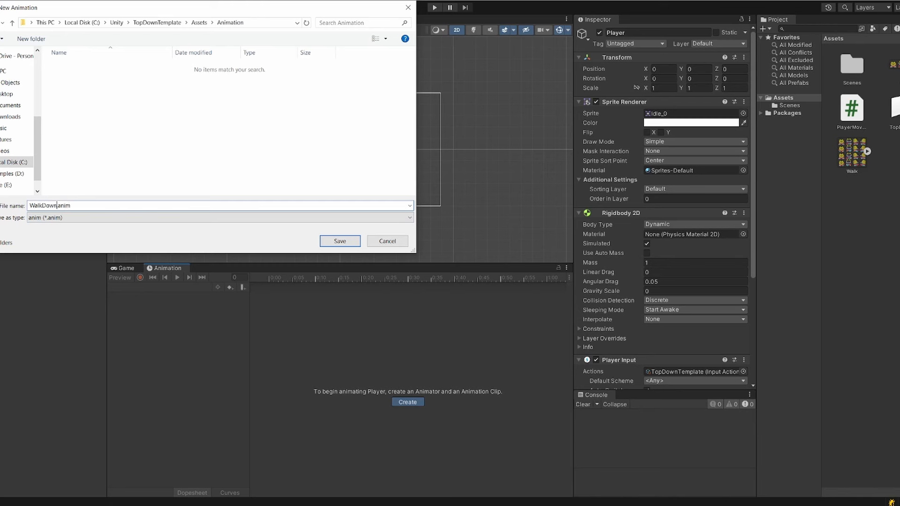
left_click(341, 241)
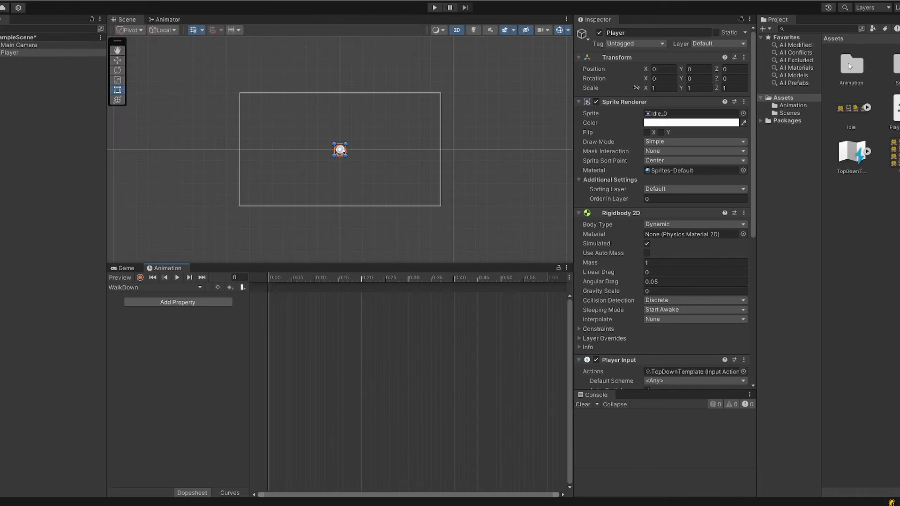
Inspect the Player controller and WalkDown clip in the Animation folder, and the Animator component on the Player
double_click(848, 57)
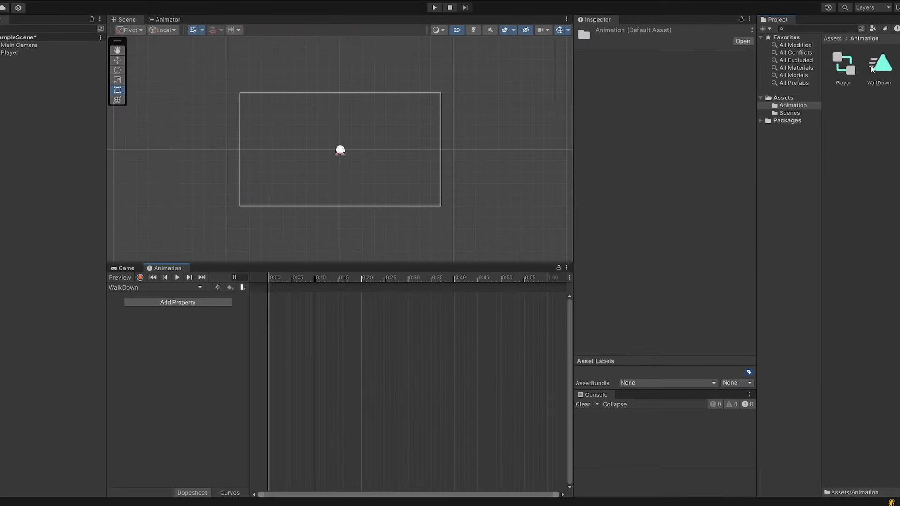
left_click(846, 73)
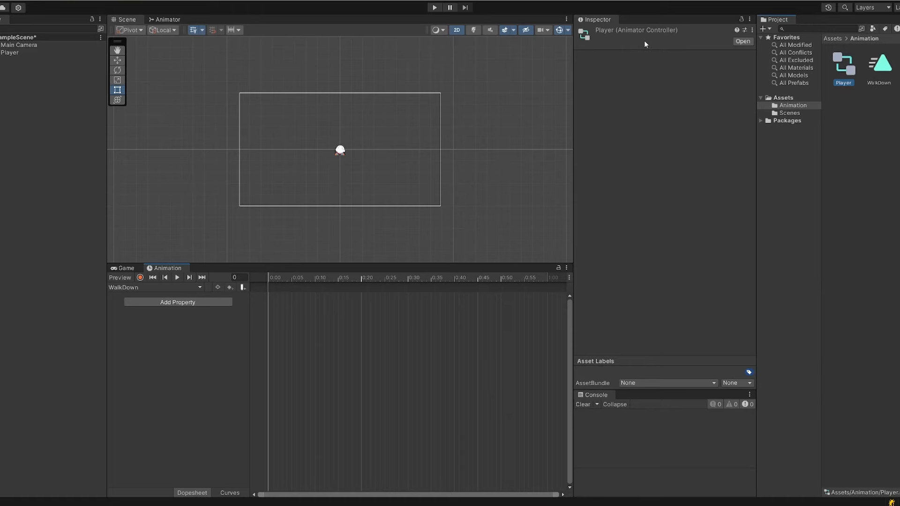
left_click(893, 67)
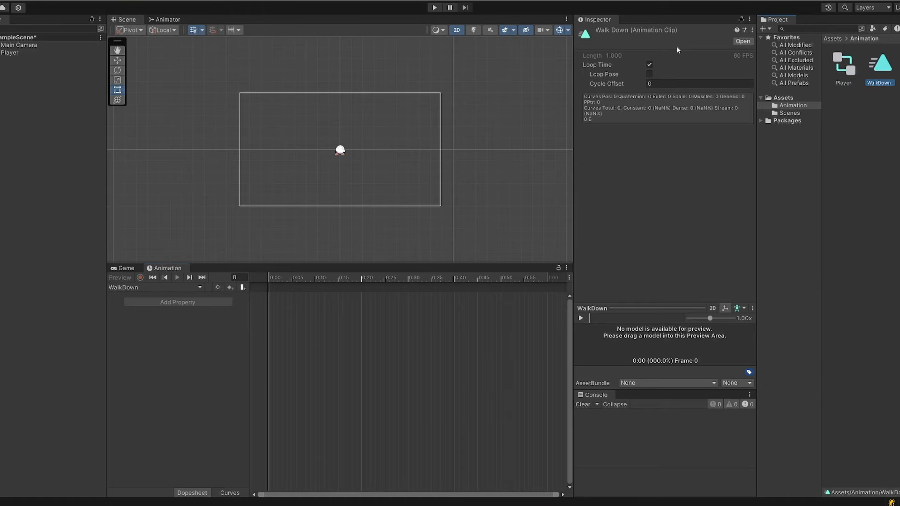
left_click(14, 53)
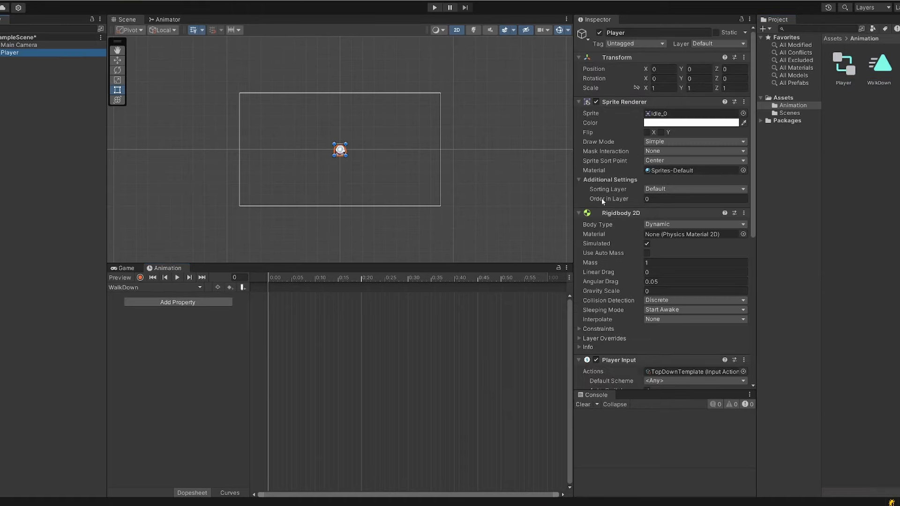
scroll(656, 234, "down", 5)
scroll(697, 271, "down", 5)
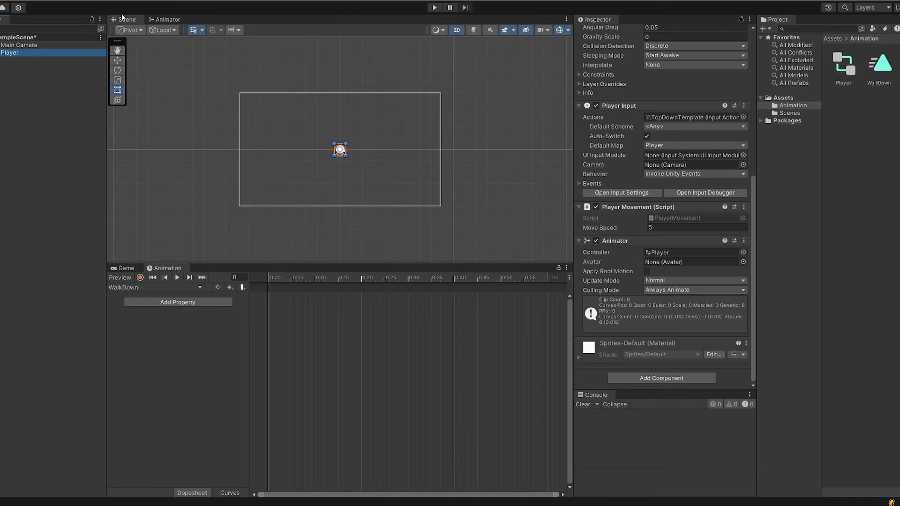
Check the WalkDown state in the Player's Animator graph and return to the Scene view
left_click(166, 21)
left_click(347, 159)
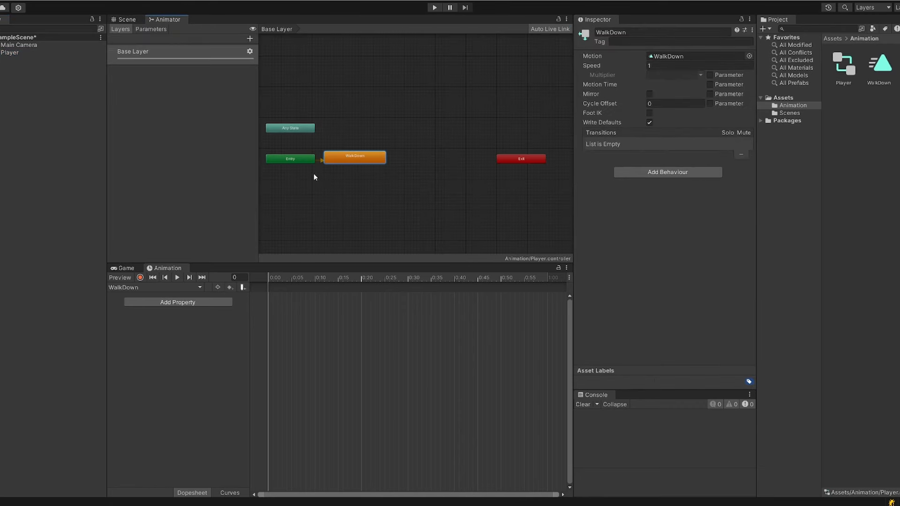
left_click(121, 21)
Add the front-facing sprites Walk_0, Walk_4, Walk_8 and Walk_12 from the Walk sheet to the start of the WalkDown timeline
left_click(775, 100)
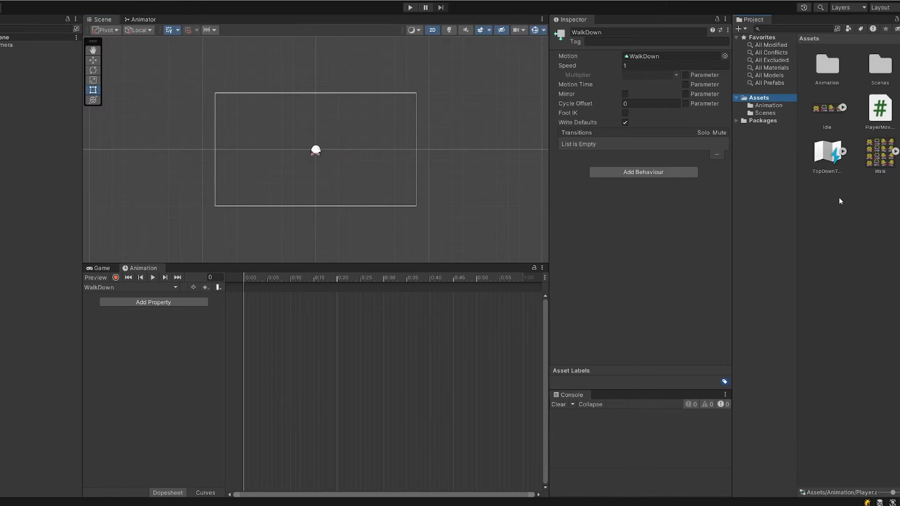
left_click(894, 151)
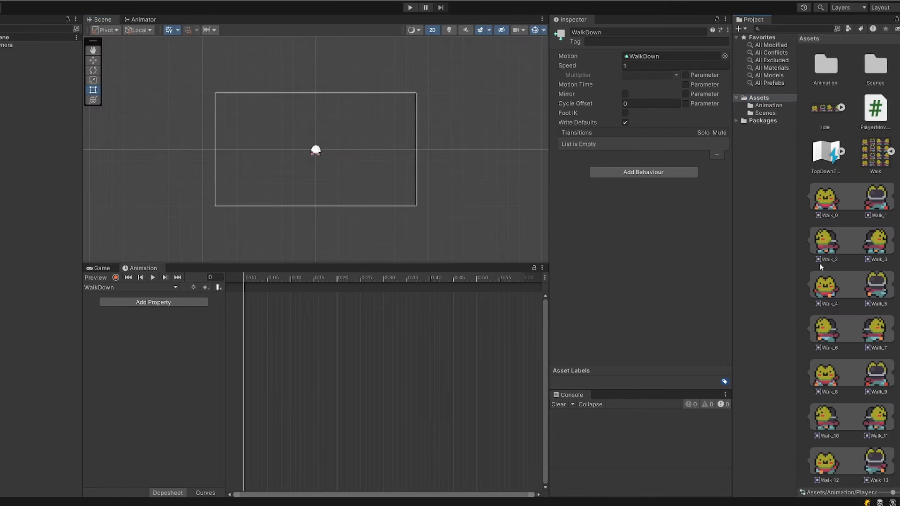
left_click(824, 204)
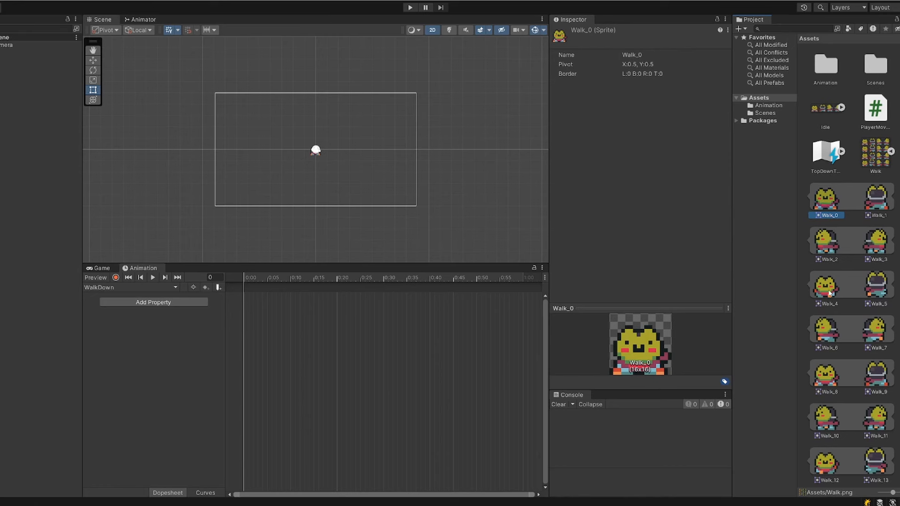
left_click(826, 287, "ctrl")
left_click(831, 376, "ctrl")
left_click(829, 465, "ctrl")
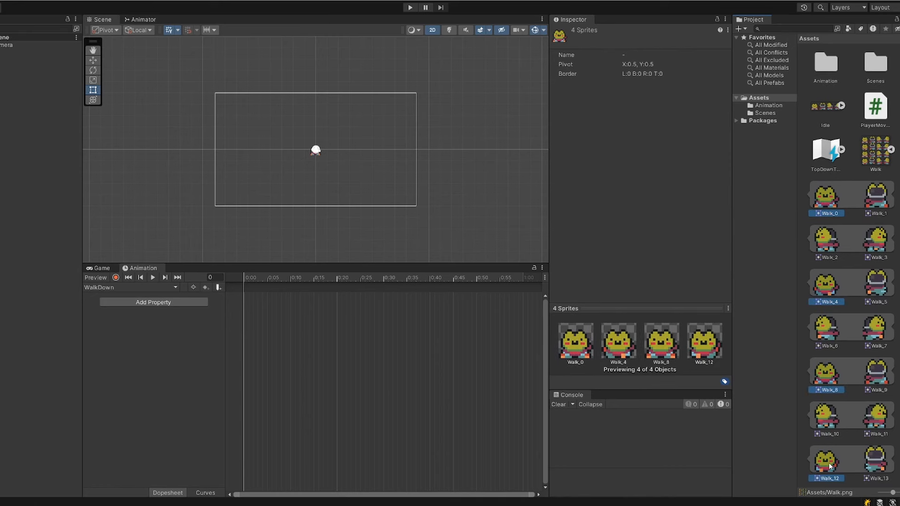
scroll(828, 183, "down", 1)
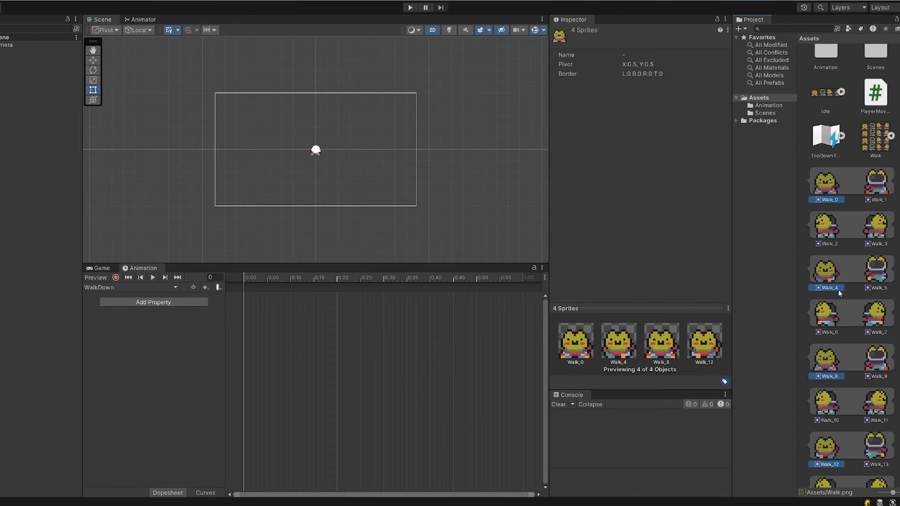
left_click_drag(838, 187, 248, 304)
Frame the Player in the Scene view and hide the gizmos so the sprite is unobstructed
key("f")
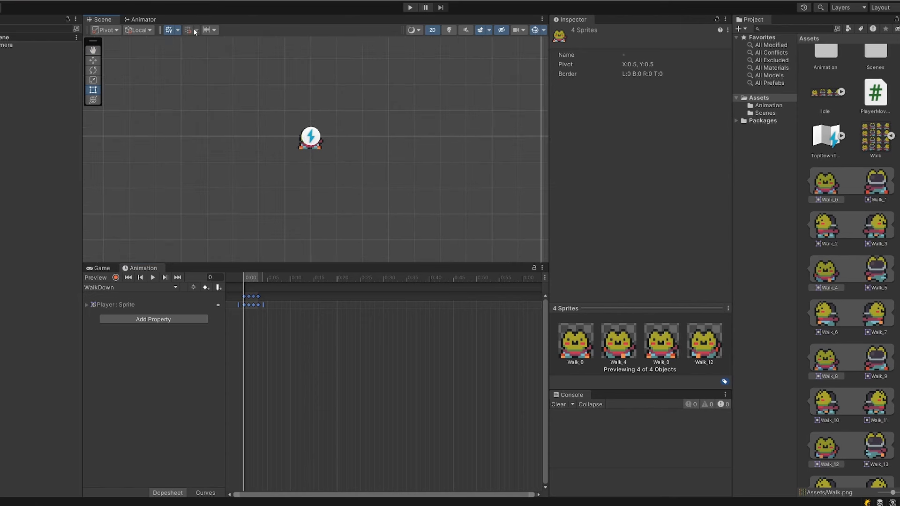
left_click(534, 31)
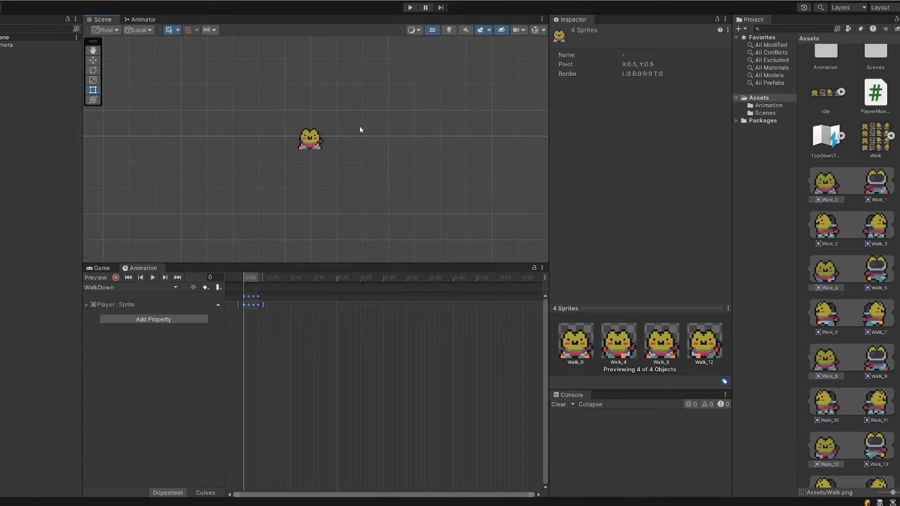
left_click(533, 32)
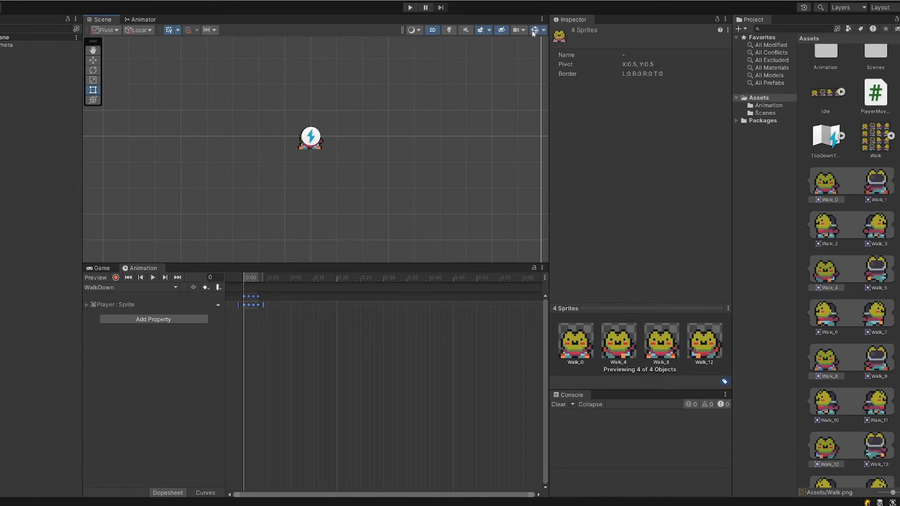
left_click(533, 32)
Stretch the WalkDown sprite keyframes so the last one falls at 1:00, previewing the playback speed
left_click(153, 278)
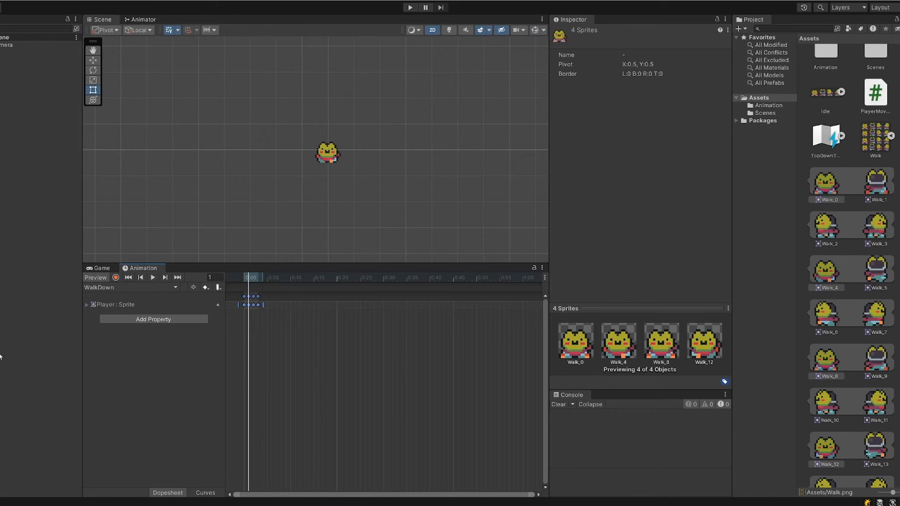
left_click_drag(266, 305, 529, 305)
left_click(153, 277)
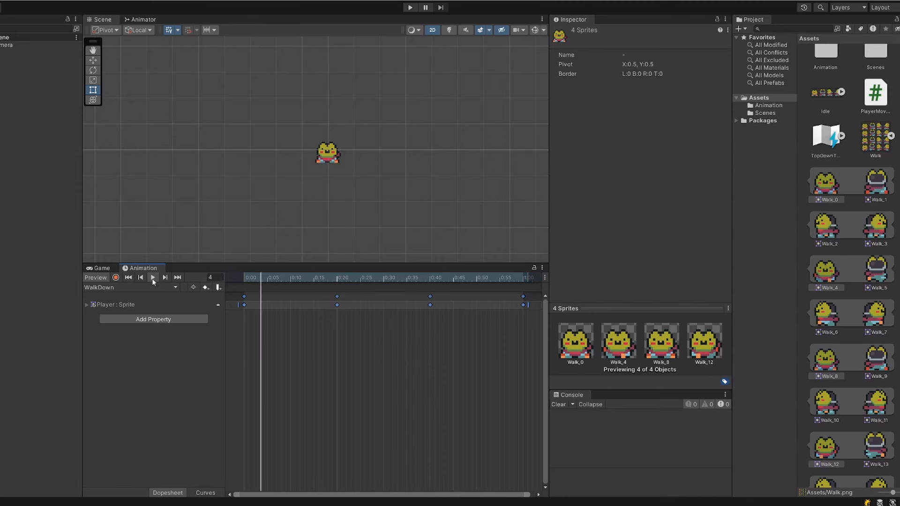
Add Walk_12 as an extra closing keyframe at 1:20 in the WalkDown clip and preview the animation
scroll(454, 379, "down", 3)
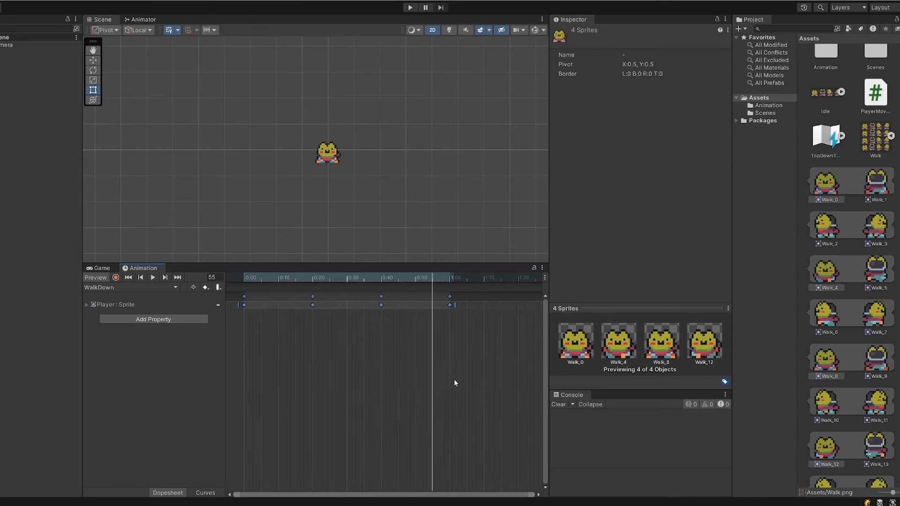
left_click(816, 444)
left_click_drag(830, 450, 362, 312)
left_click_drag(365, 308, 431, 306)
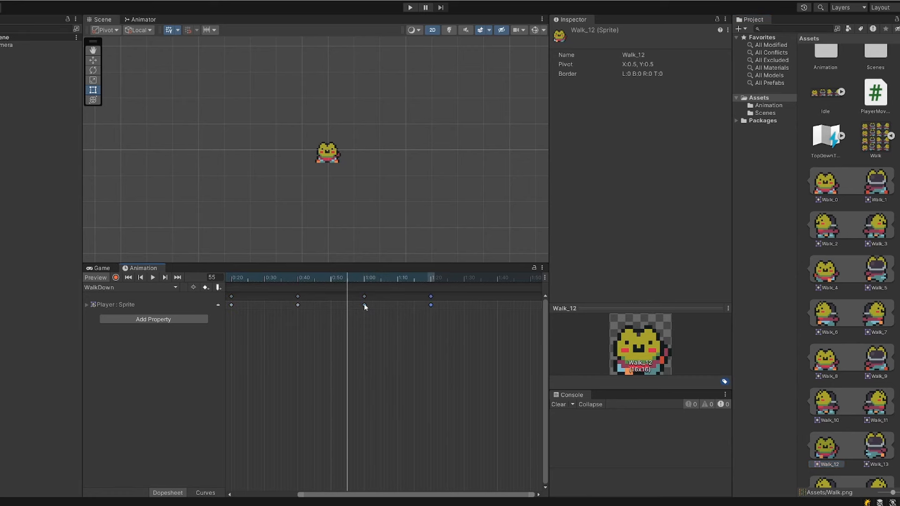
left_click(364, 305)
left_click(431, 305)
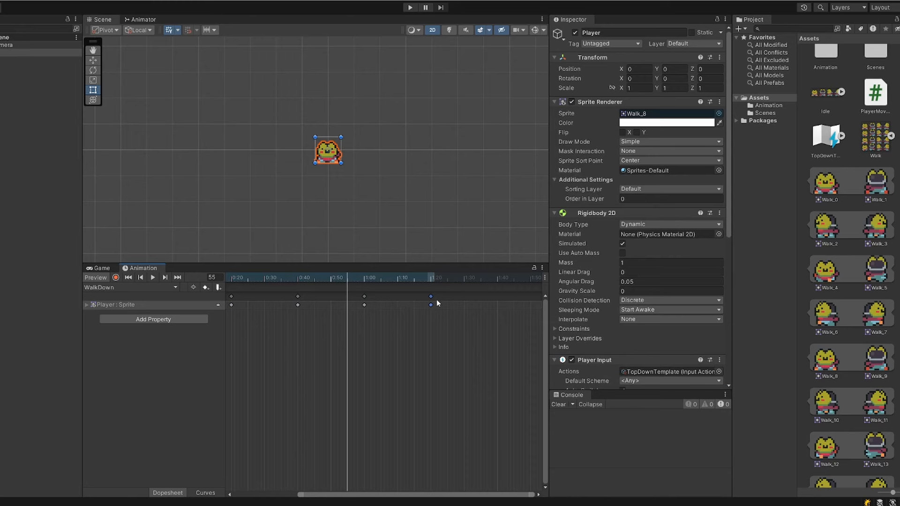
left_click(153, 278)
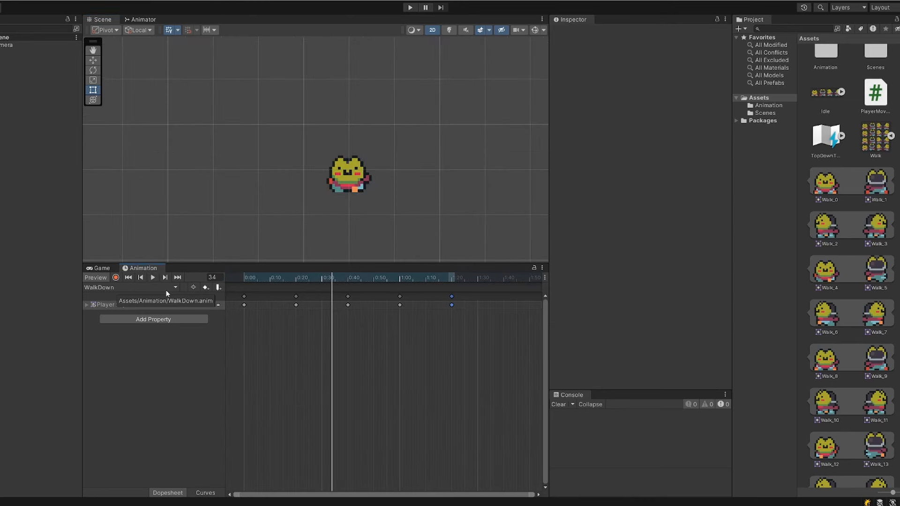
Create a second animation clip for the Player and save it as WalkLeft.anim in the Animation folder
left_click(2, 53)
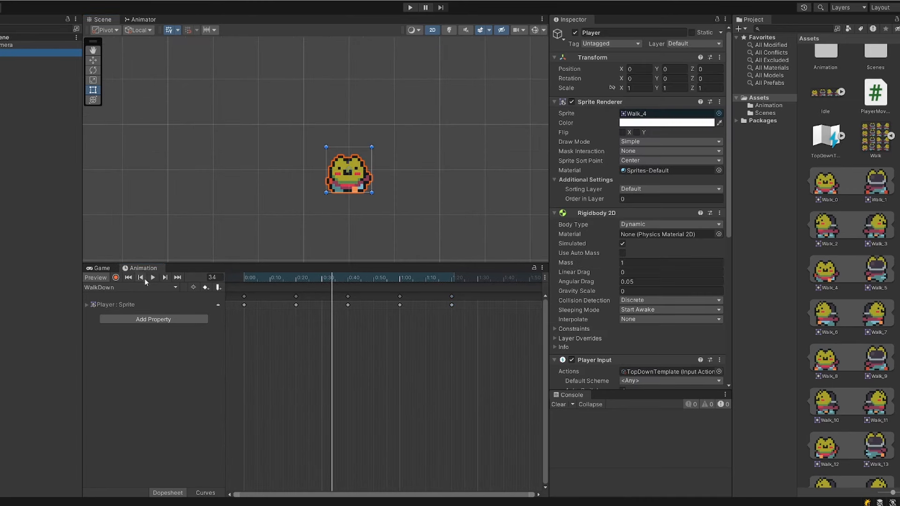
left_click(171, 287)
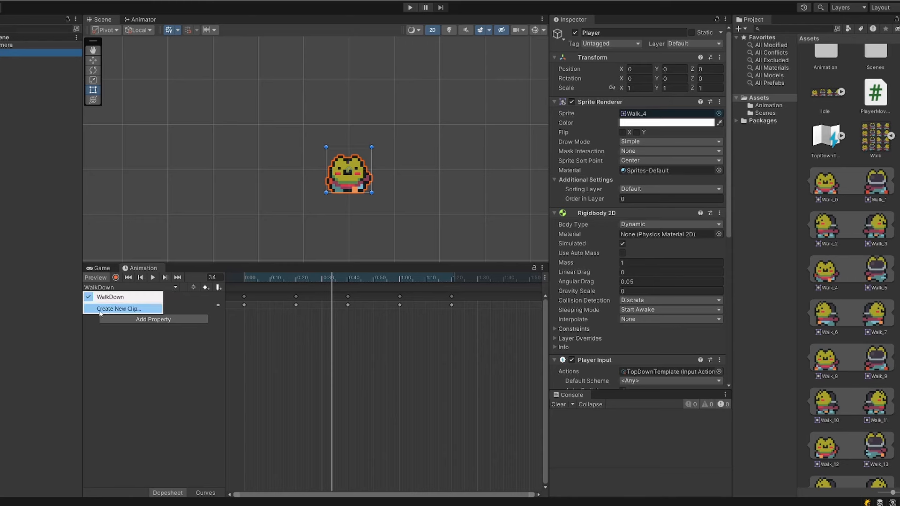
left_click(113, 309)
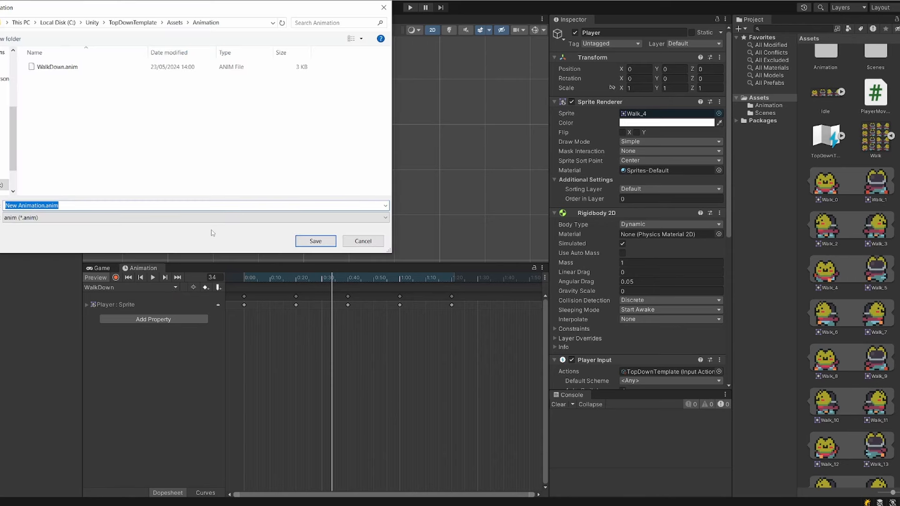
key("shift+Home")
key("BackSpace")
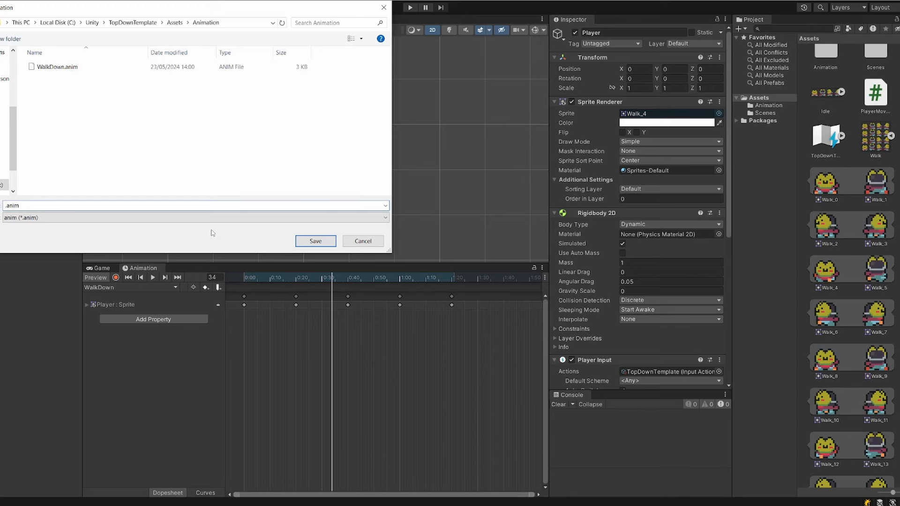
type("WalkLeft")
key("Return")
Add sprites Walk_2, Walk_6, Walk_10 and Walk_14 to the WalkLeft timeline, spread out to end at 1:00
left_click(825, 227)
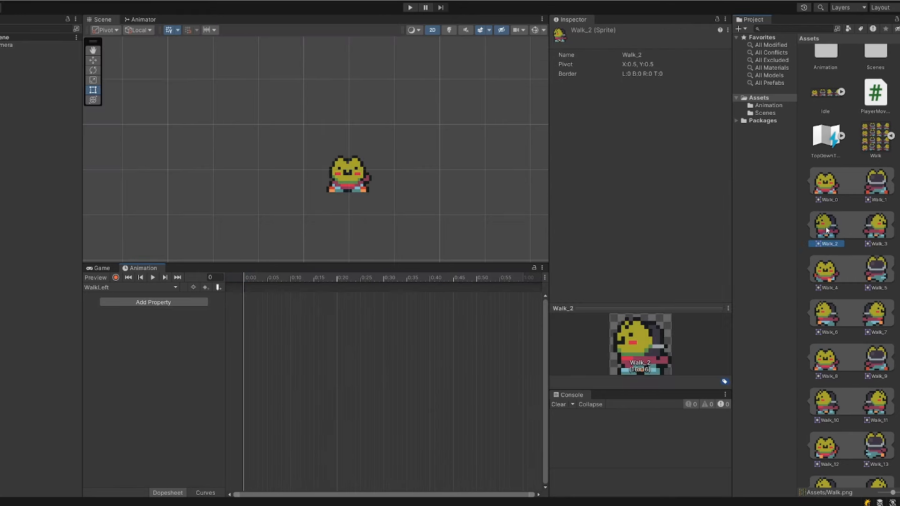
left_click(825, 314, "ctrl")
left_click(837, 412, "ctrl")
scroll(842, 404, "down", 2)
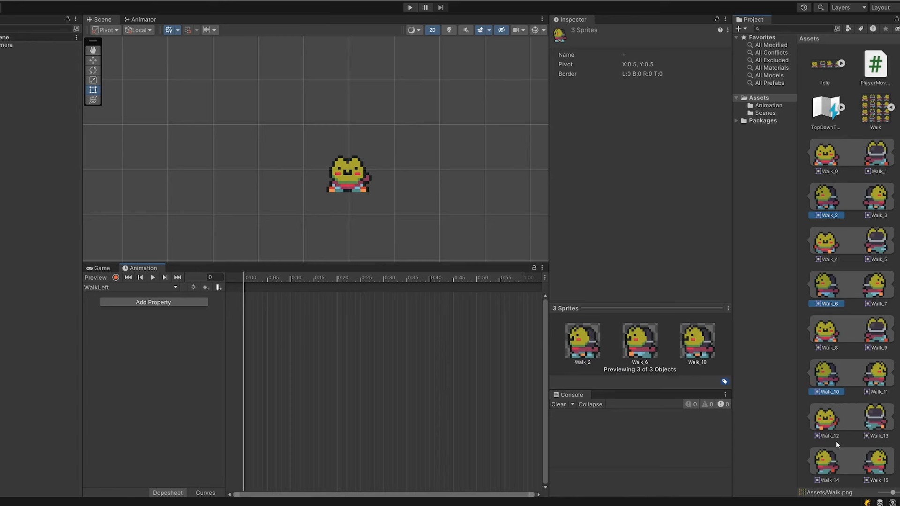
left_click(830, 459, "ctrl")
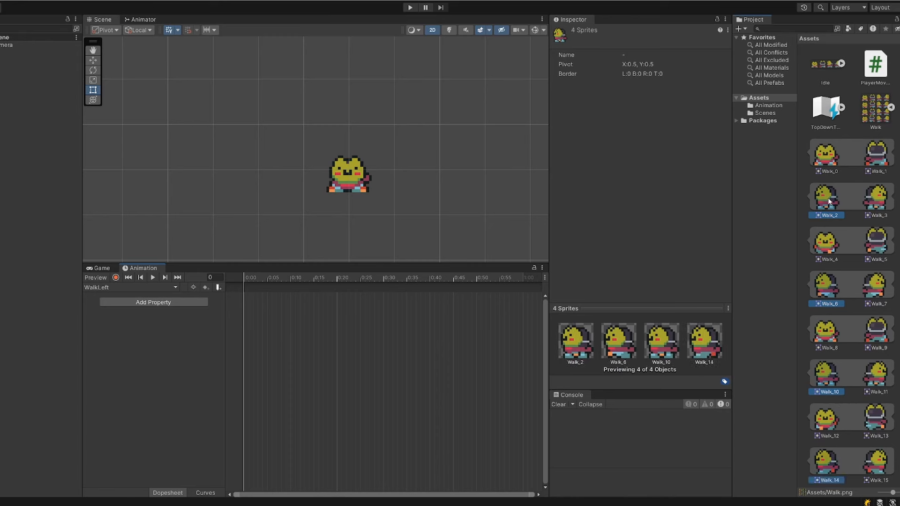
left_click_drag(829, 201, 528, 315)
Add Walk_14 as an extra closing keyframe at 1:20 in the WalkLeft clip and preview the animation
middle_click_drag(516, 337, 350, 361)
left_click(817, 457)
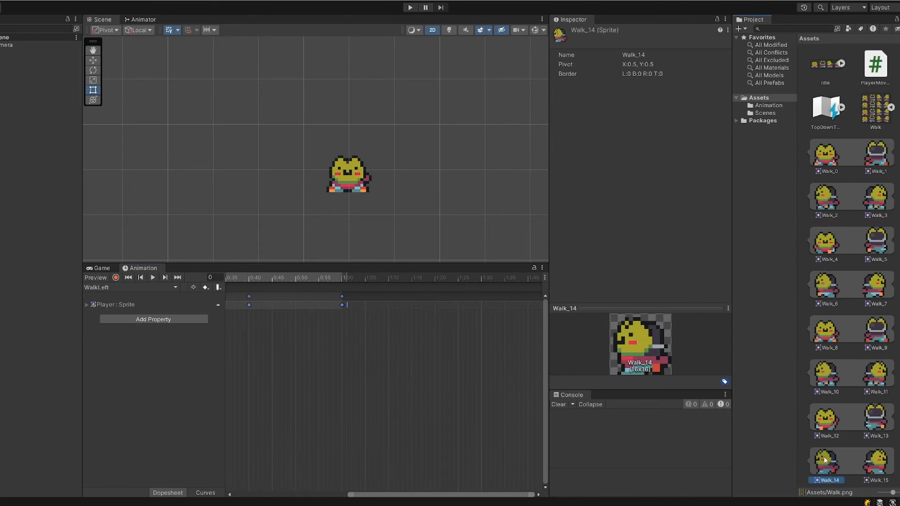
left_click_drag(815, 453, 436, 308)
left_click(153, 277)
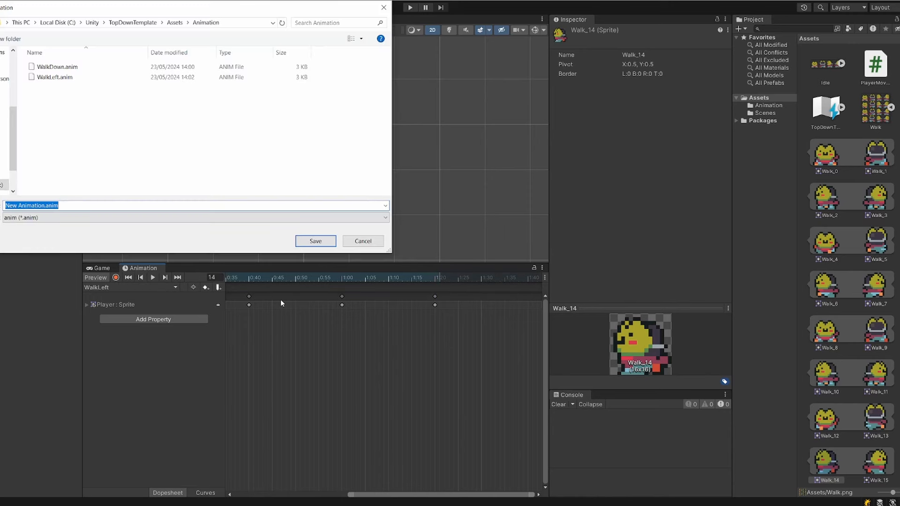
Save a new clip as WalkRight and add sprites Walk_3, Walk_7, Walk_11 and Walk_15, spread out to end at 1:00
type("WalkRight")
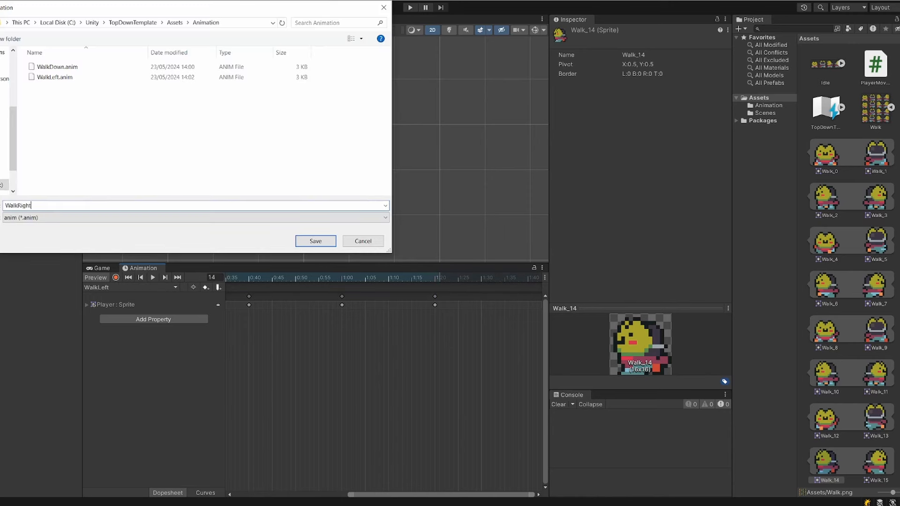
key("Return")
left_click(876, 197)
left_click(878, 282, "ctrl")
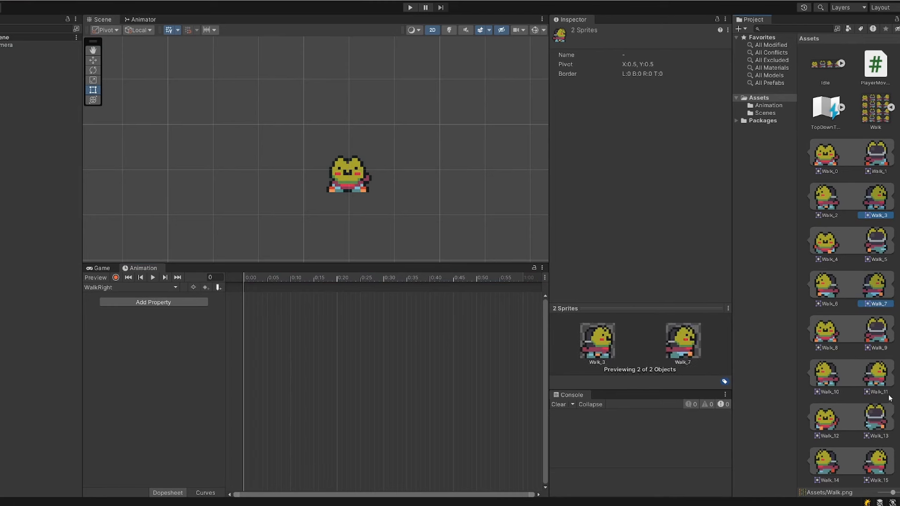
left_click(877, 374, "ctrl")
left_click(877, 464, "ctrl")
left_click_drag(874, 211, 527, 318)
Add Walk_15 as an extra closing keyframe at 1:20 in the WalkRight clip and preview the animation
left_click(873, 469)
left_click_drag(874, 470, 468, 305)
left_click(152, 278)
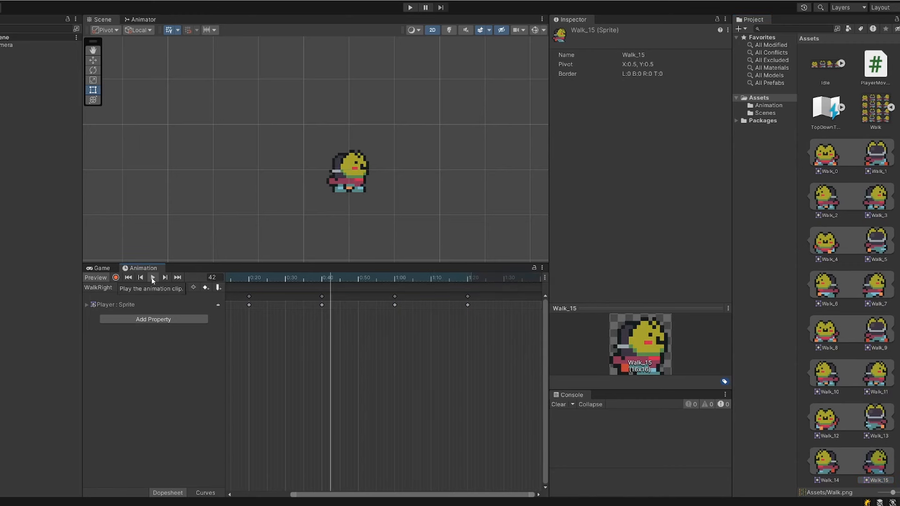
Create another animation clip for the Player and save it as WalkUp in the Animation folder
left_click(131, 287)
left_click(133, 325)
type("WalkUp")
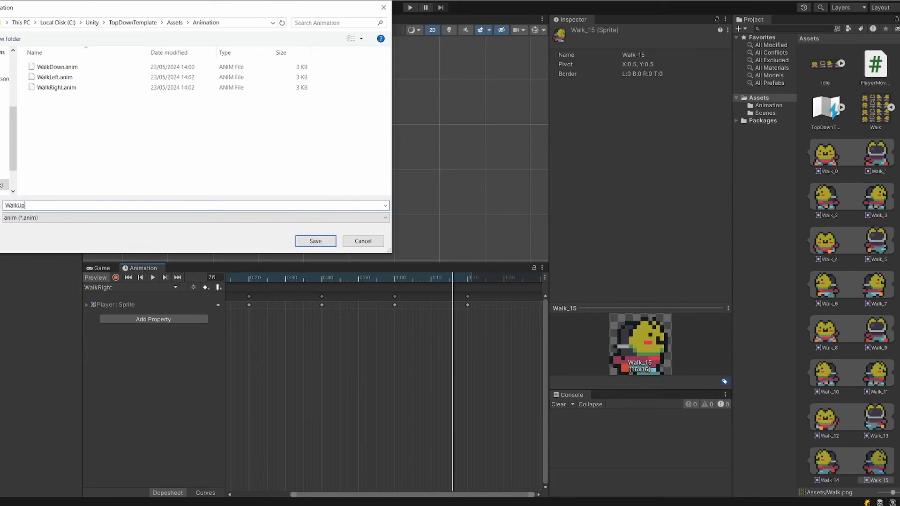
key("Return")
Add sprites Walk_1, Walk_5, Walk_9 and Walk_13 to the WalkUp clip, spread out to end at 1:00
left_click(875, 152)
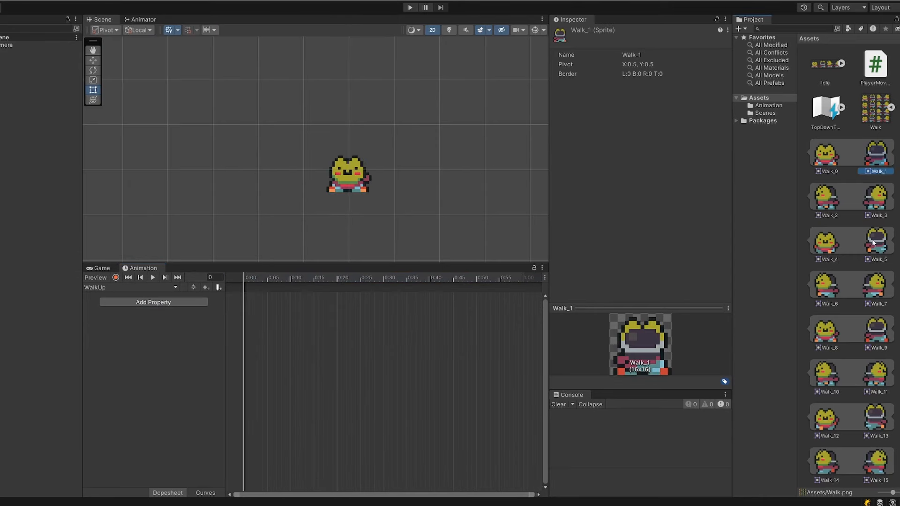
left_click(873, 240, "ctrl")
left_click(875, 330, "ctrl")
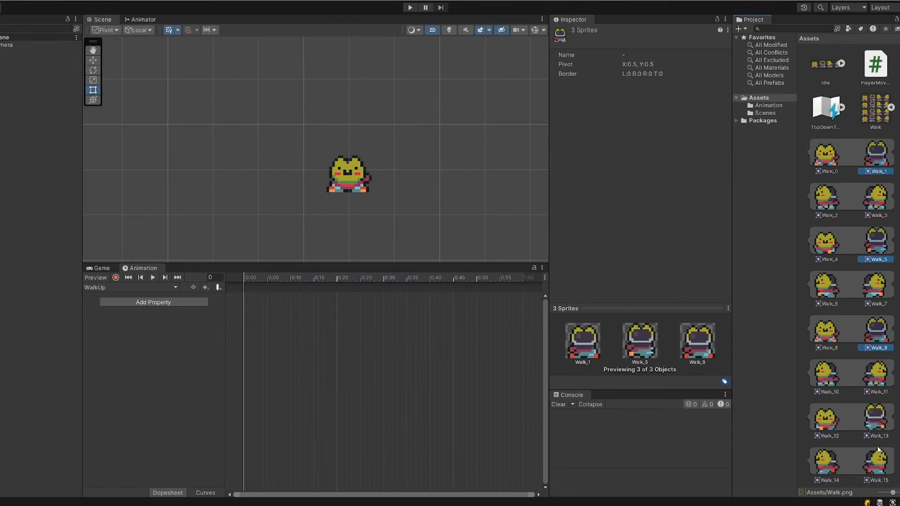
left_click(876, 422, "ctrl")
left_click_drag(876, 170, 428, 317)
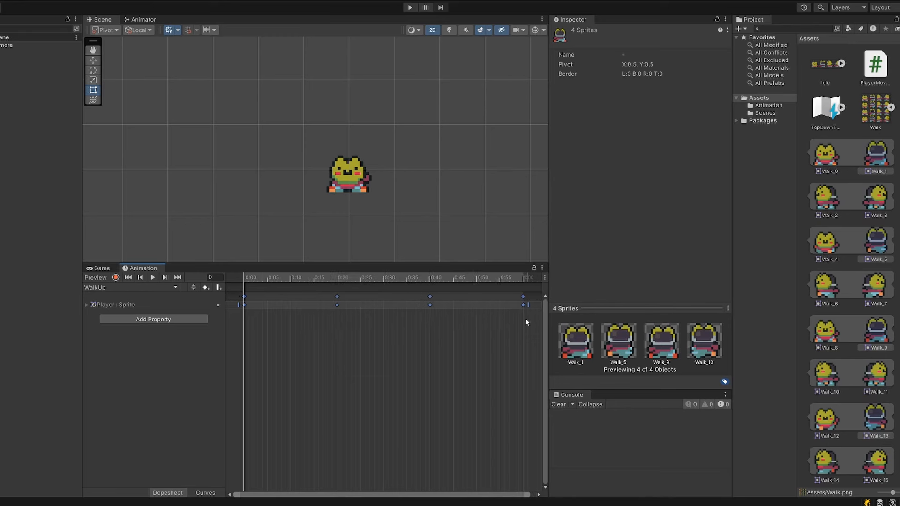
Add Walk_13 as an extra closing keyframe at 1:20 in the WalkUp clip and preview the animation
left_click(875, 417)
left_click_drag(874, 417, 447, 307)
left_click(153, 276)
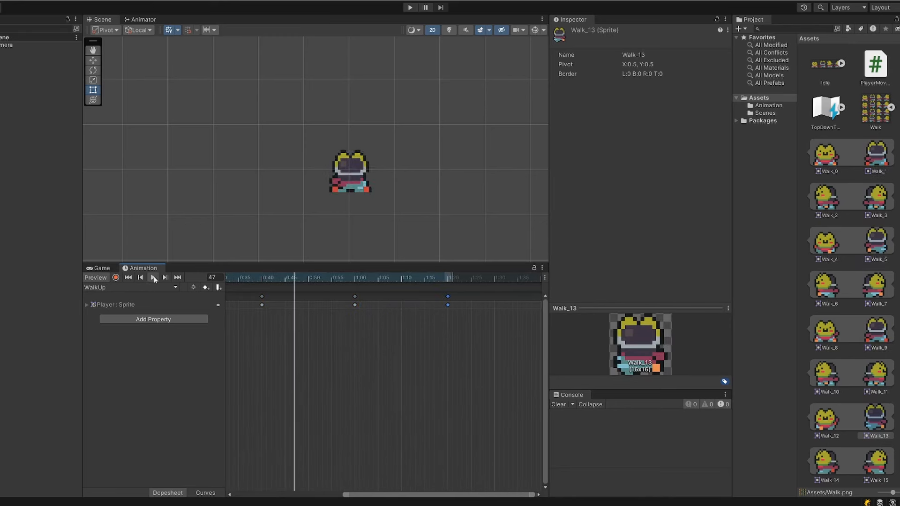
Compress all WalkUp keyframes so the clip ends at 1:00 and play it back
key("ctrl+a")
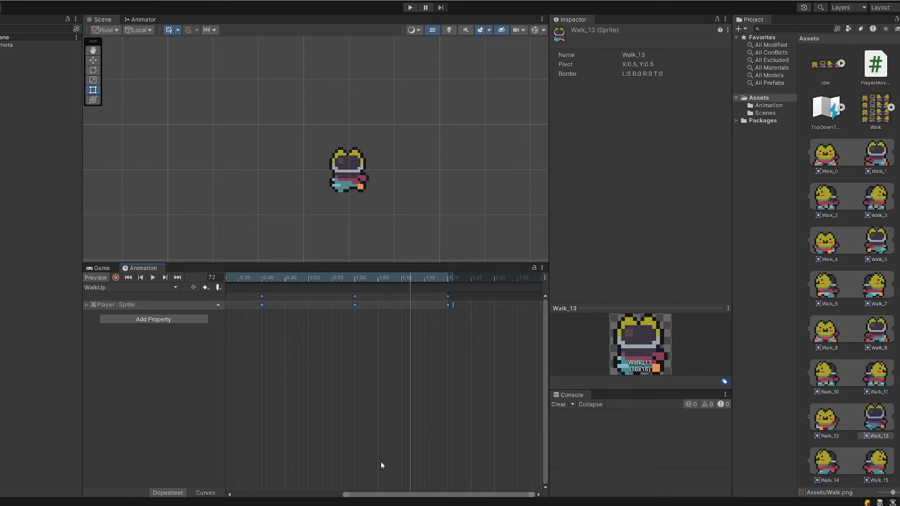
scroll(357, 412, "down", 6)
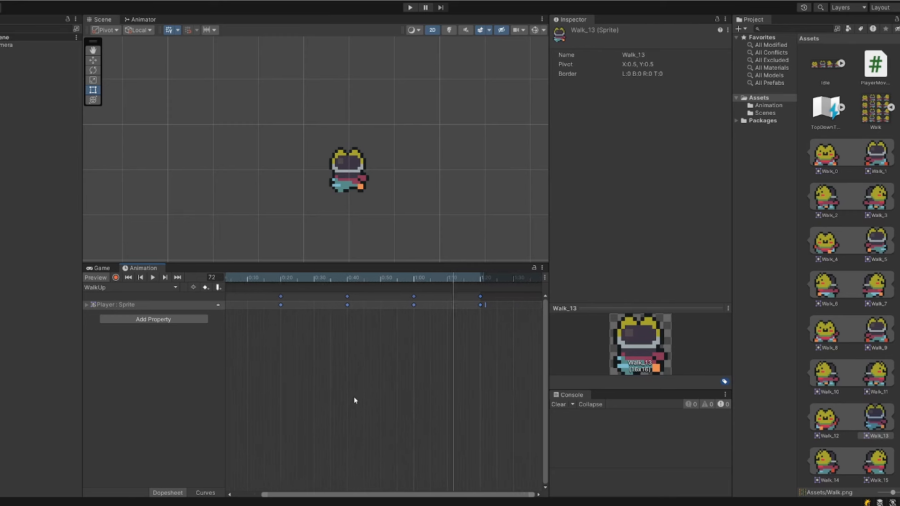
left_click_drag(438, 304, 393, 311)
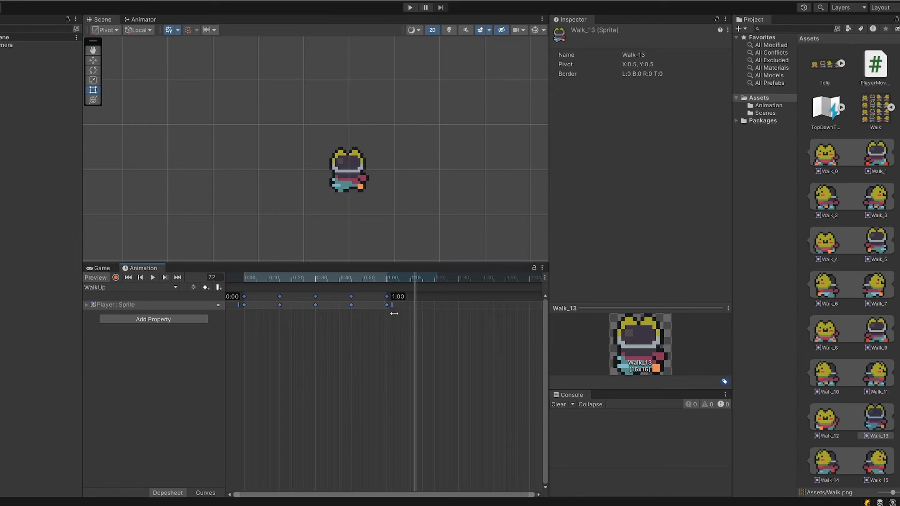
left_click(152, 278)
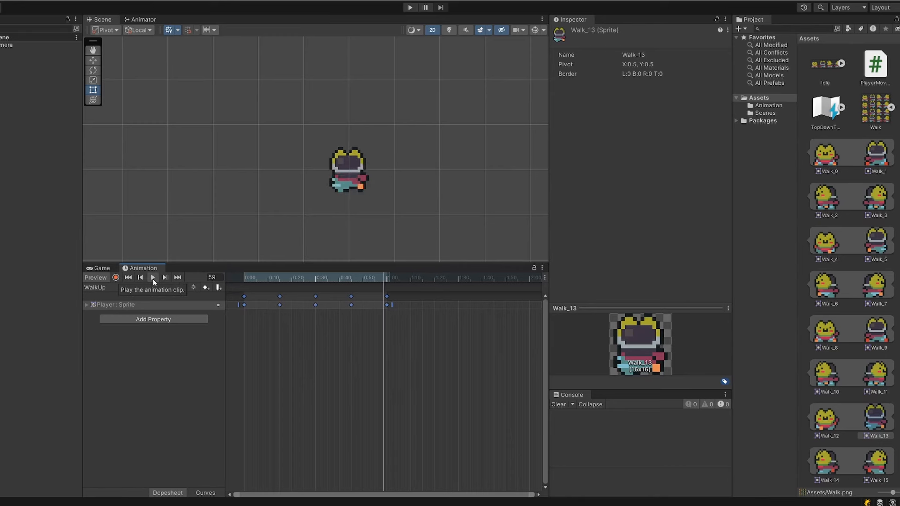
Compress the keyframes of the WalkRight, WalkLeft and WalkDown clips to end at 1:00 and preview WalkDown
left_click(168, 289)
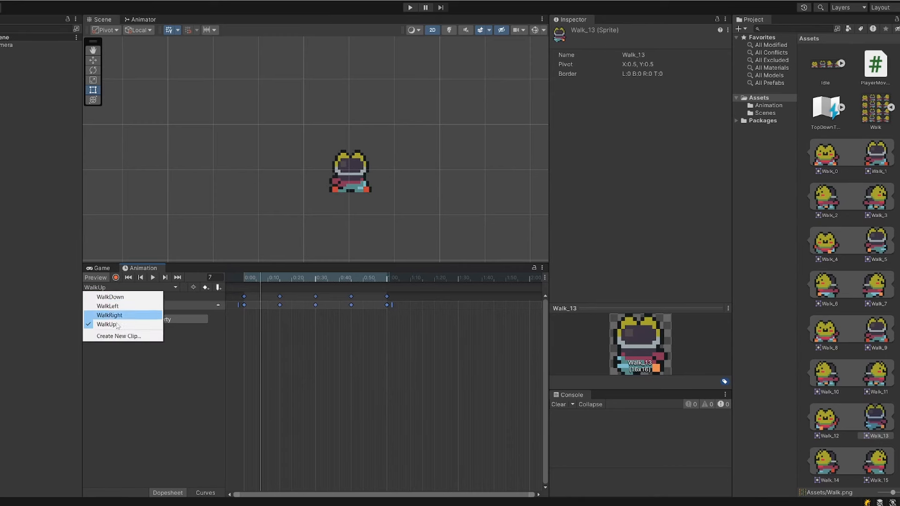
left_click(155, 315)
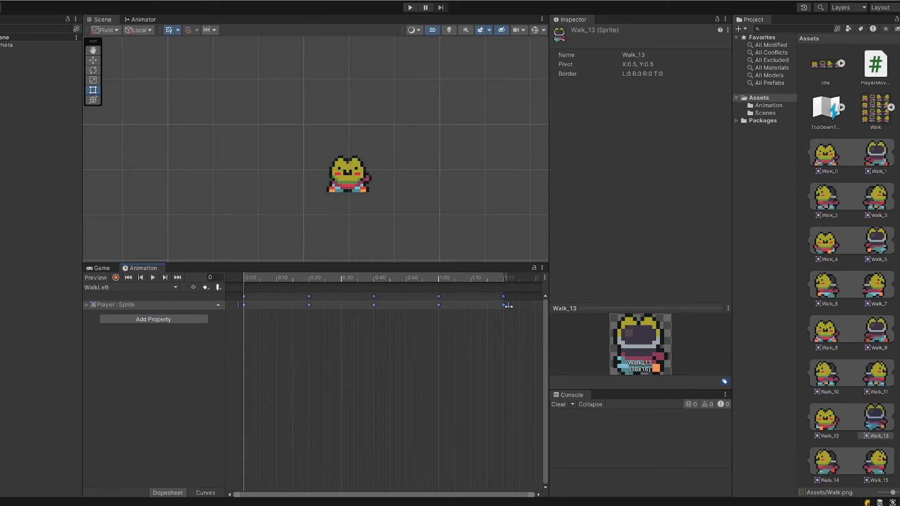
left_click_drag(509, 309, 445, 309)
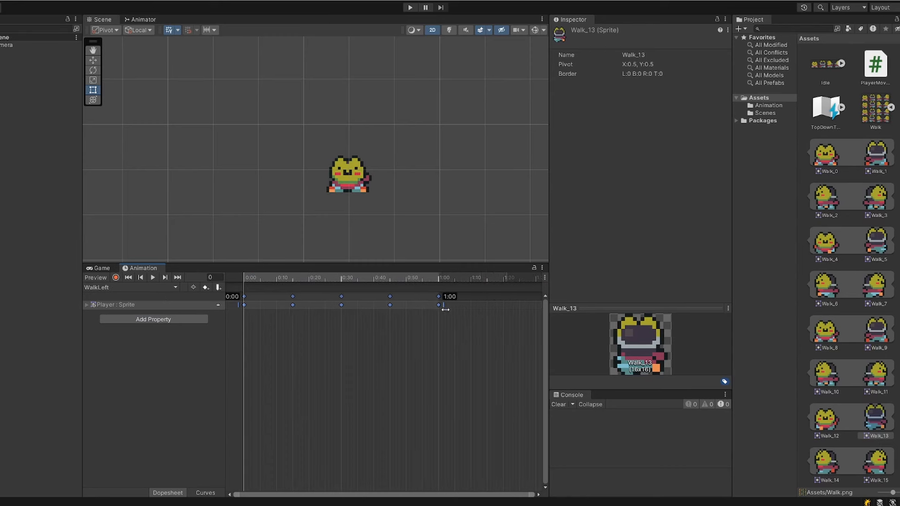
left_click(168, 288)
left_click(155, 295)
left_click(152, 277)
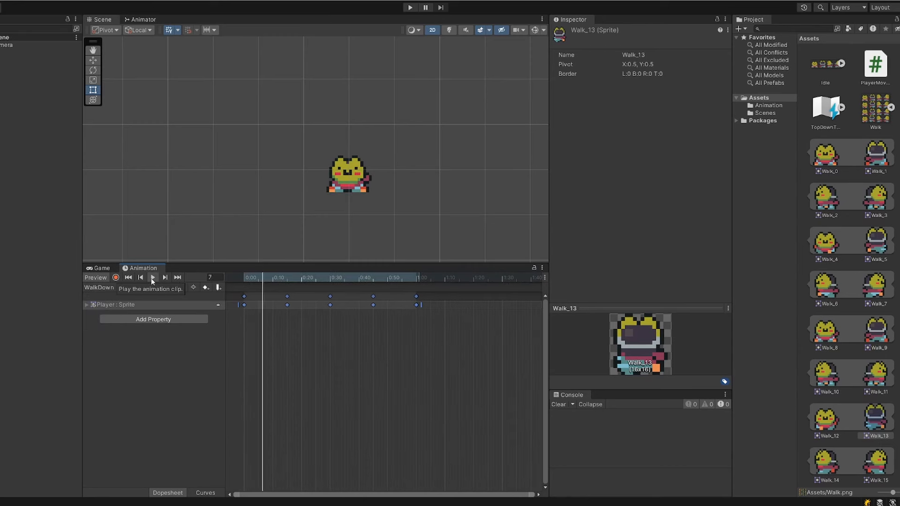
Collapse the Walk sprite sheet, expand the Idle sheet to check its sprites, and select Idle_0
left_click(891, 154)
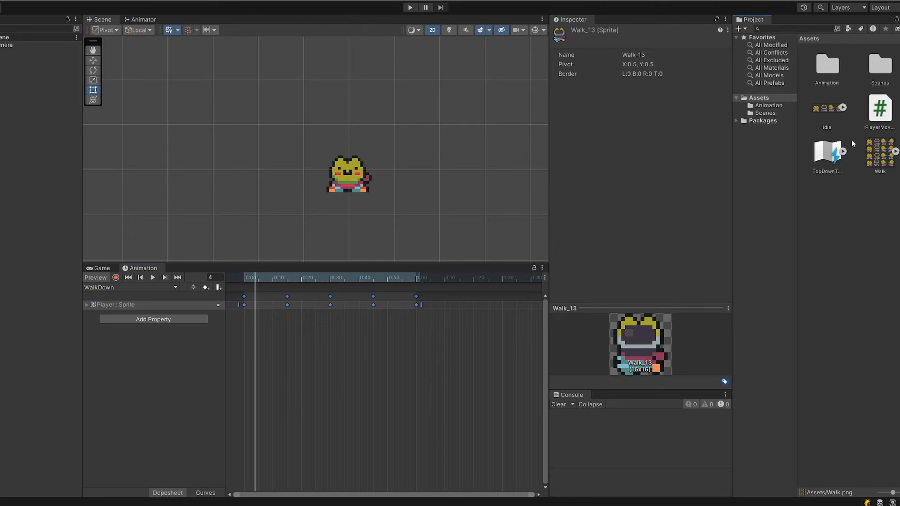
left_click(842, 108)
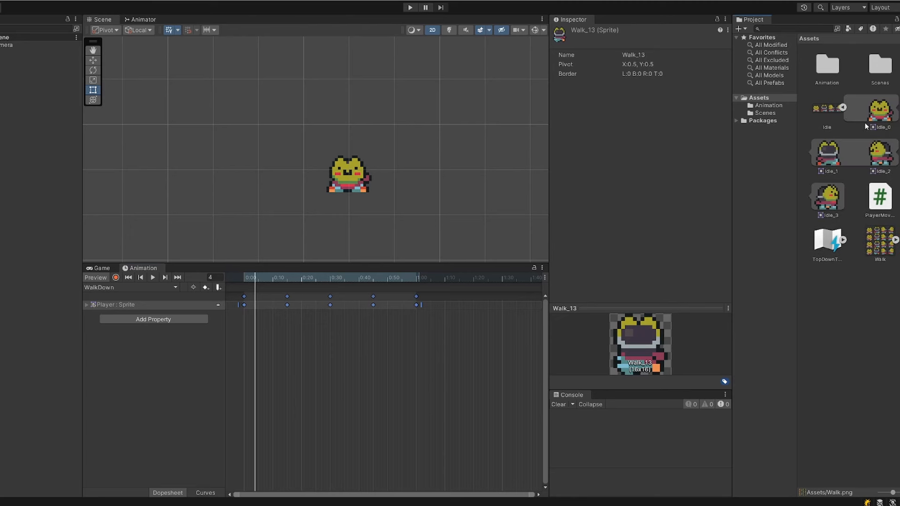
left_click(882, 116)
left_click(843, 182)
left_click(842, 184)
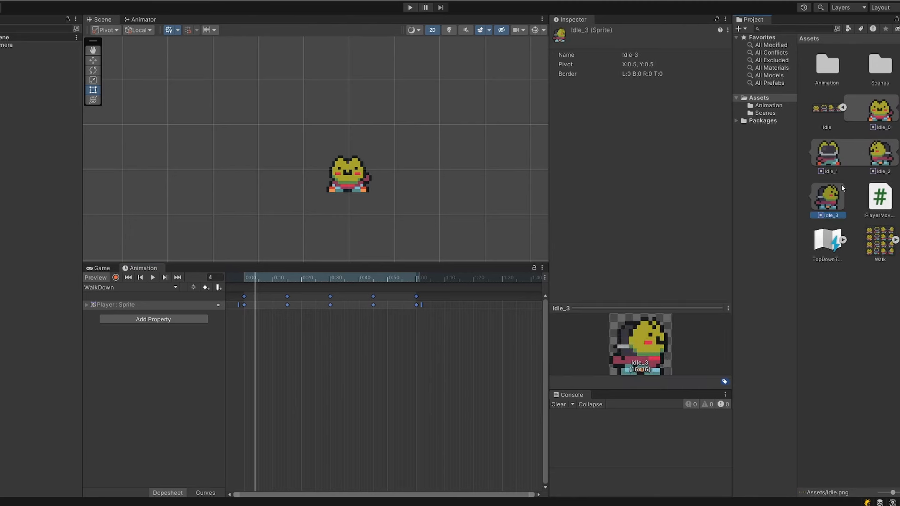
left_click(873, 158)
left_click(879, 110)
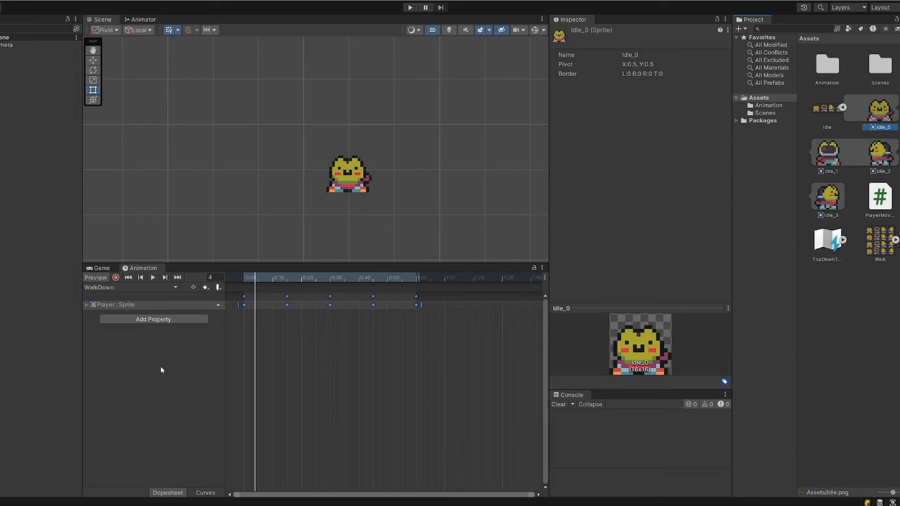
Create a new animation clip for the Player, saved as IdleDown, and give it a single sprite keyframe at 0:00
left_click(153, 287)
left_click(117, 335)
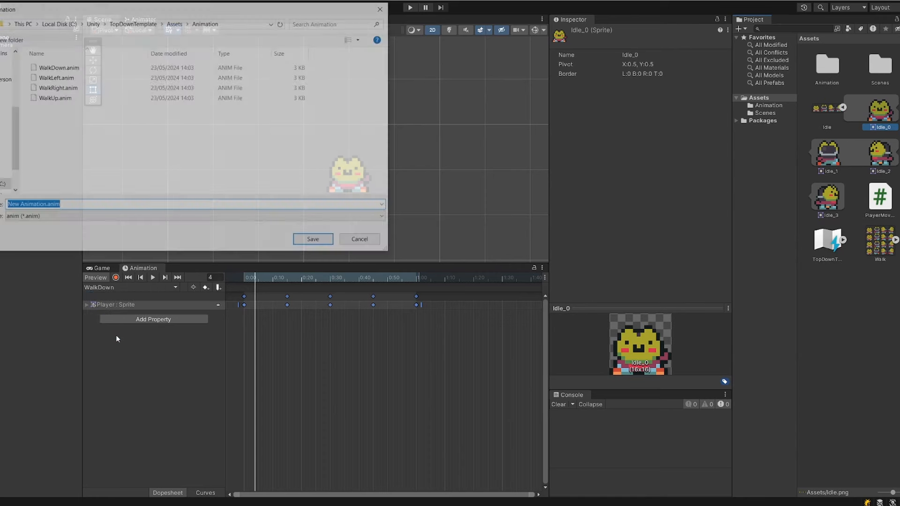
type("IdleDo")
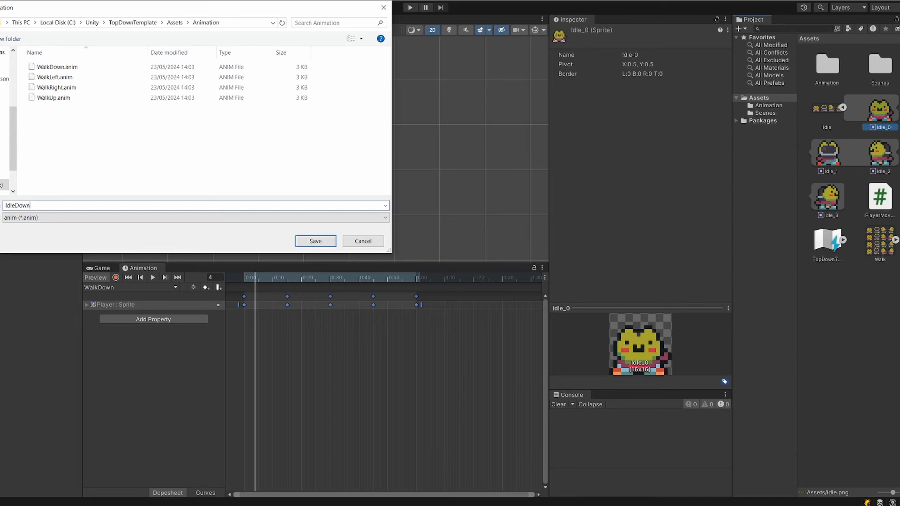
type("wn")
key("Return")
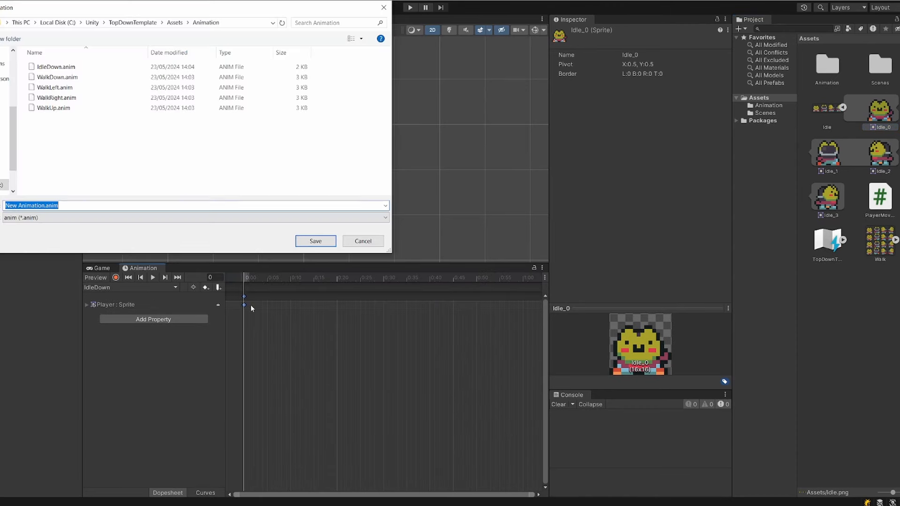
Save a new clip as IdleLeft and add its idle sprite as a single keyframe at 0:00
type("IdleLeft")
key("Return")
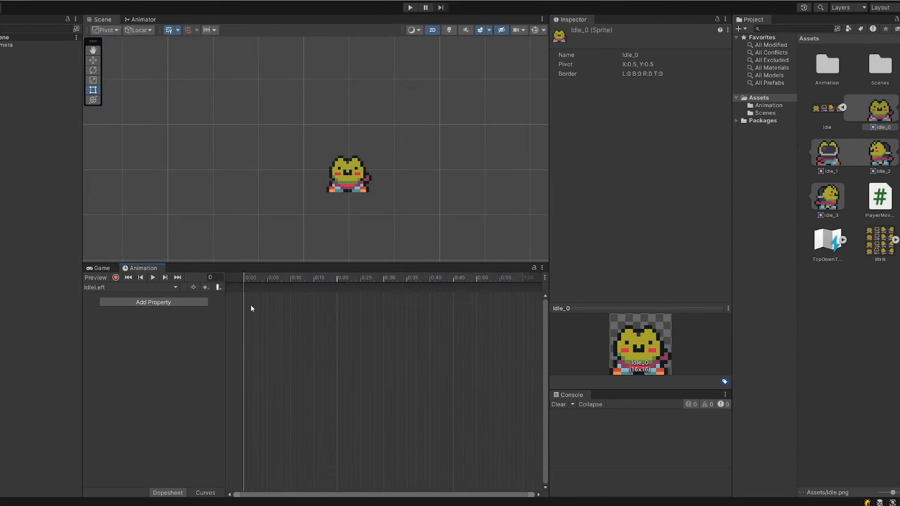
left_click_drag(251, 308, 278, 323)
Create a clip saved as IdleRight and give it a single idle sprite keyframe at 0:00
left_click(131, 288)
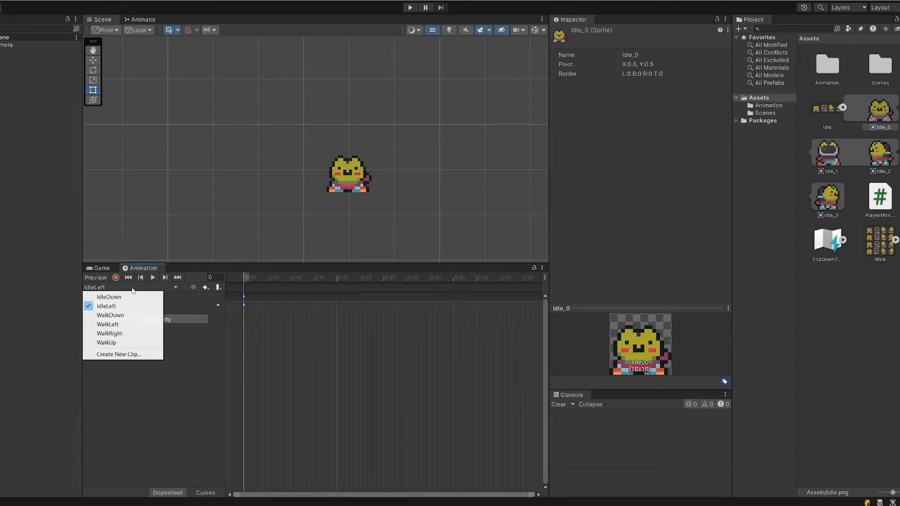
left_click(123, 354)
type("Idle")
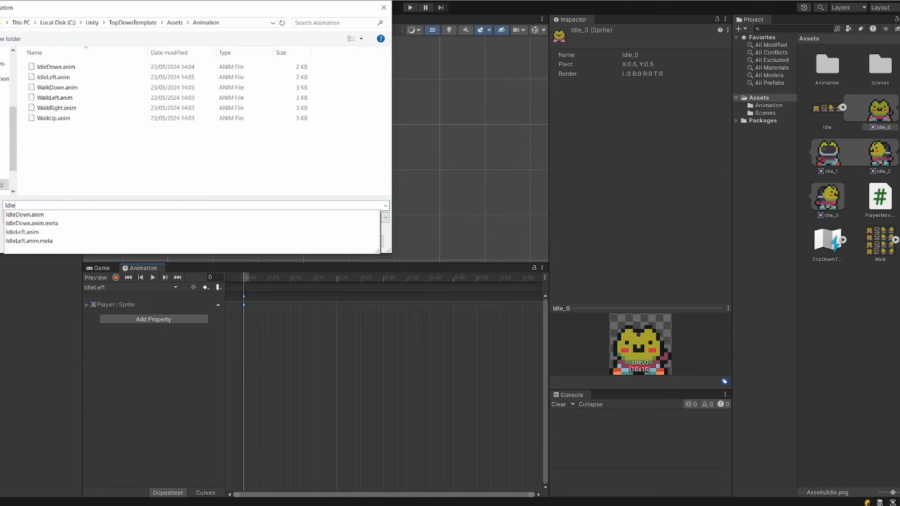
type("Right")
key("Return")
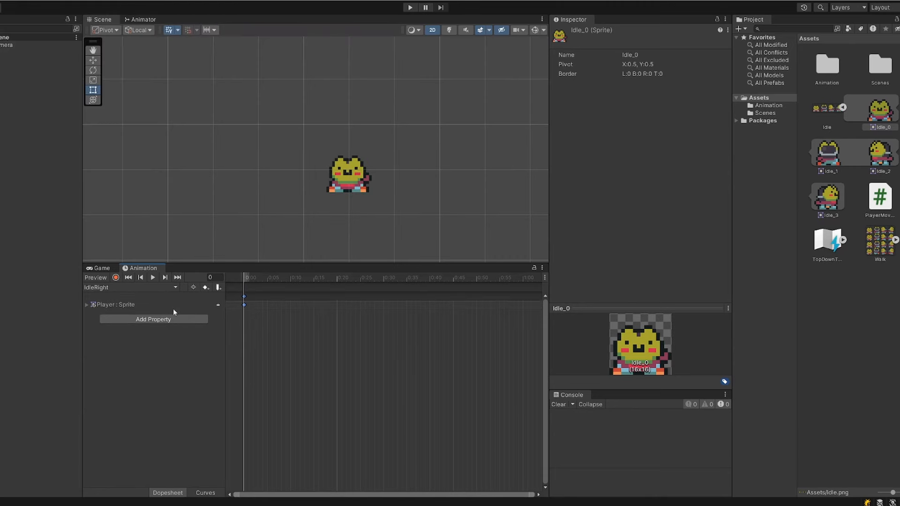
Create another animation clip for the Player and save it as IdleUp in the Animation folder
left_click(131, 288)
left_click(122, 364)
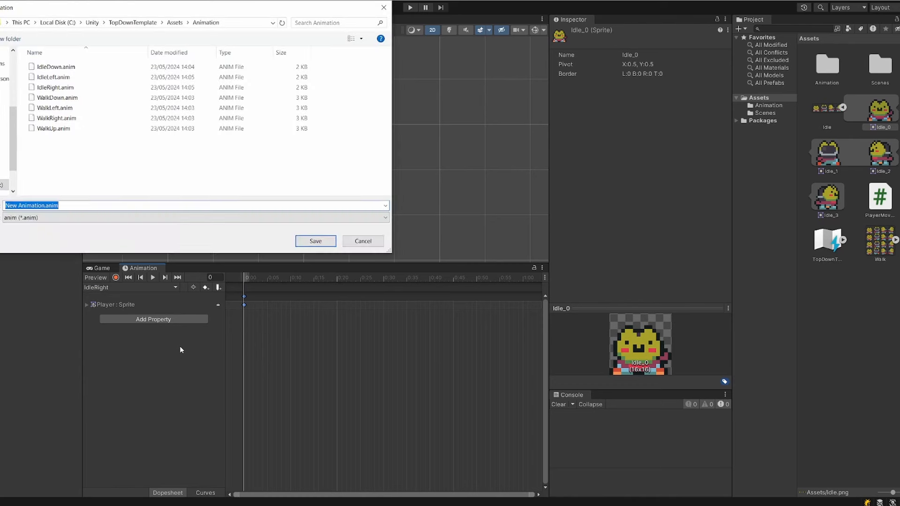
type("IdleUp")
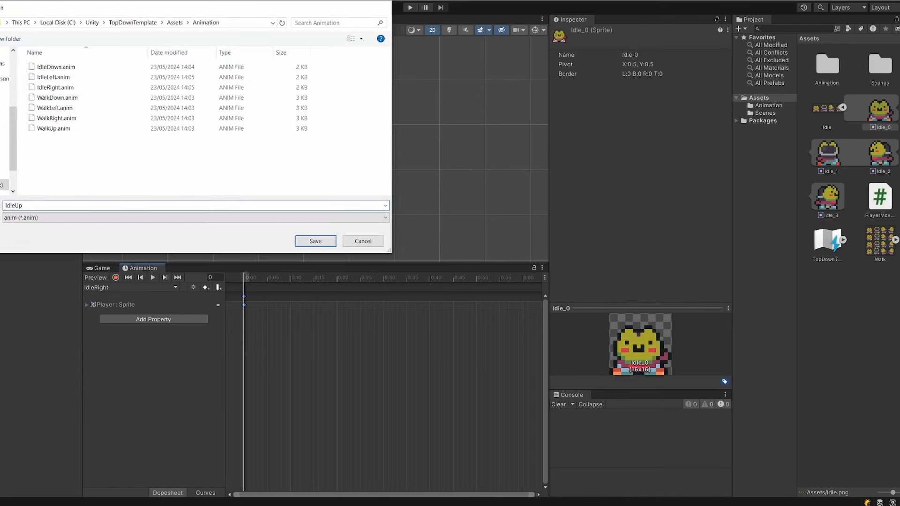
key("Return")
Start recording in the IdleDown clip and key the Player's Y scale at 0.9 at 0:30
left_click(150, 278)
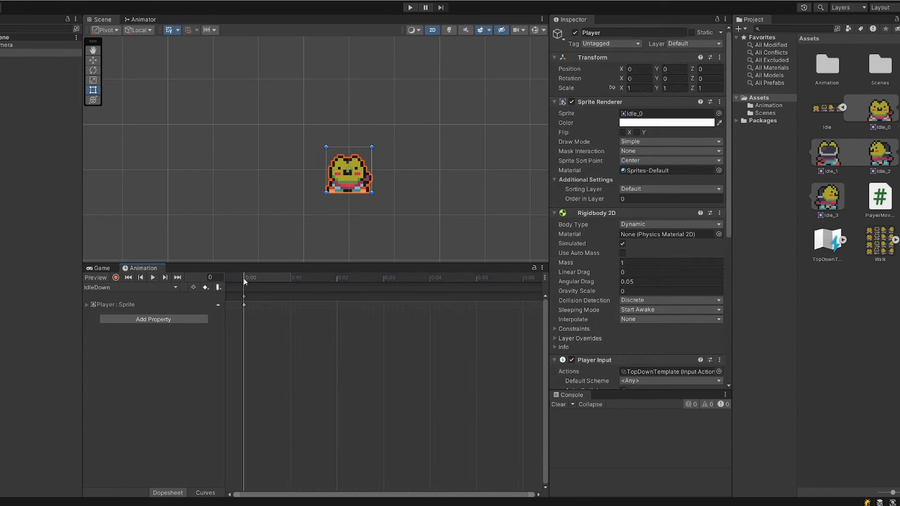
scroll(372, 331, "down", 10)
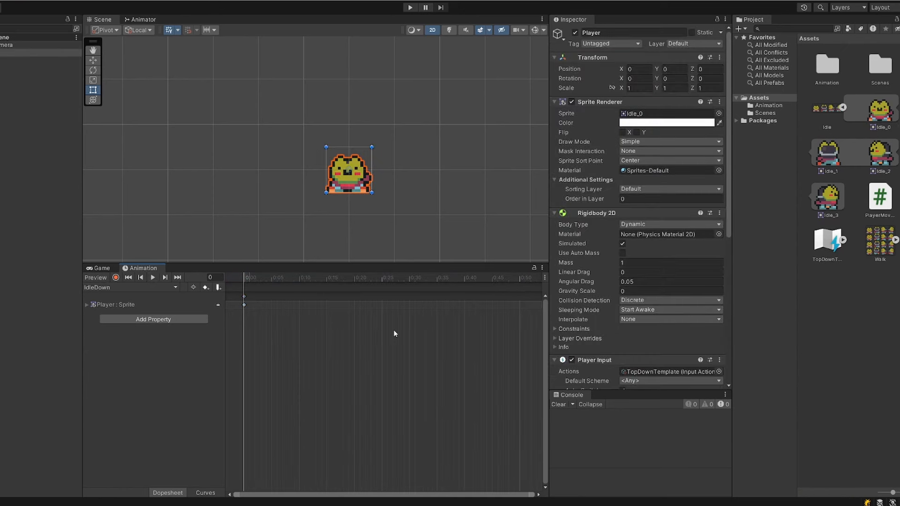
left_click(115, 277)
left_click_drag(264, 287, 359, 292)
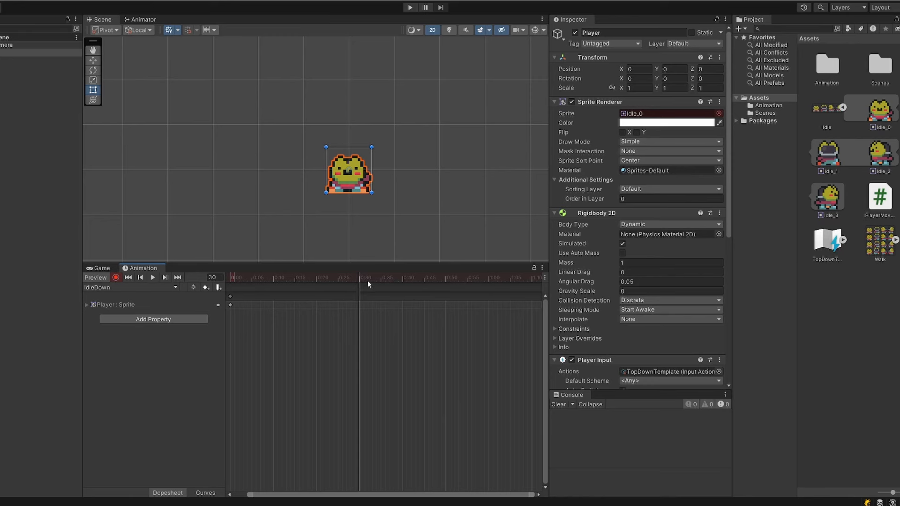
left_click(683, 88)
type("0.9")
key("Return")
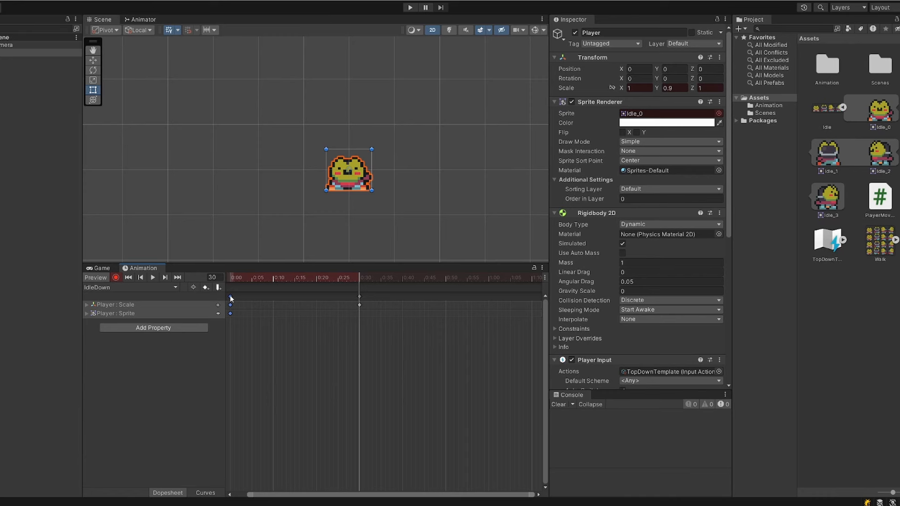
Paste a copy of the IdleDown clip's opening keyframes at 1:00 and preview the animation
left_click(489, 279)
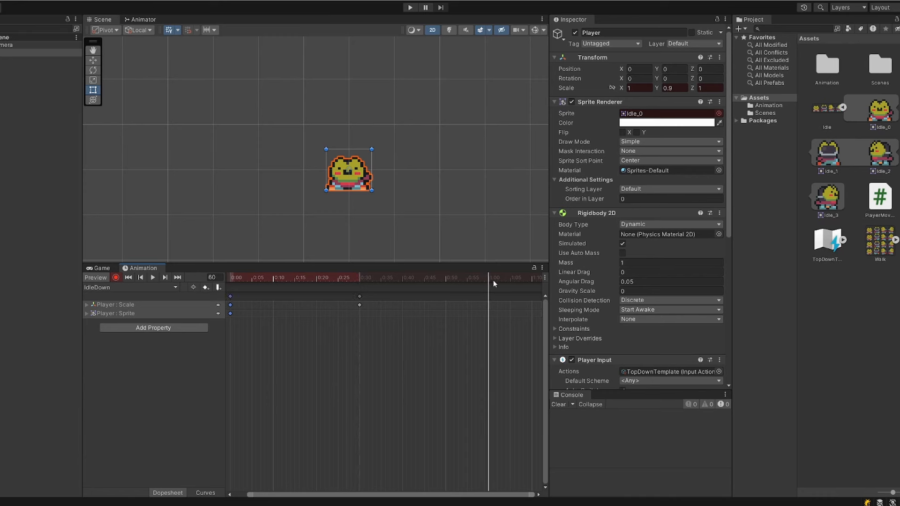
key("ctrl+v")
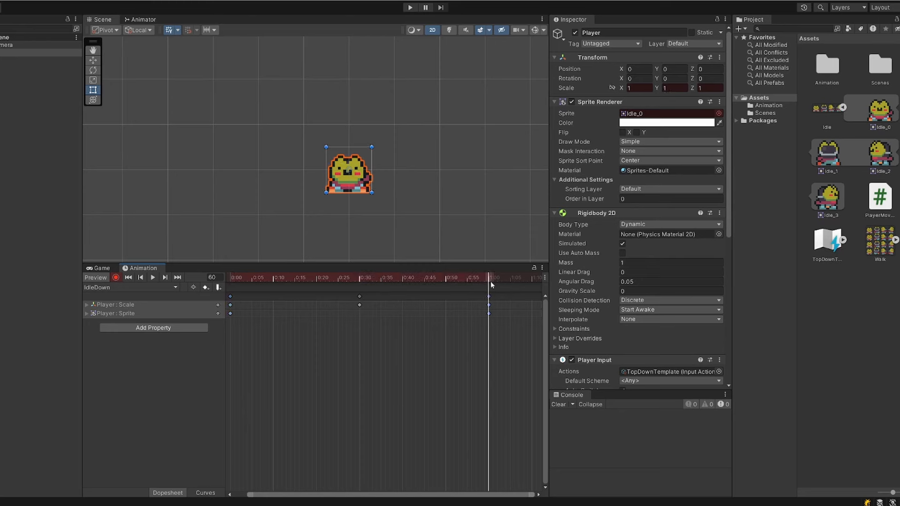
left_click(155, 278)
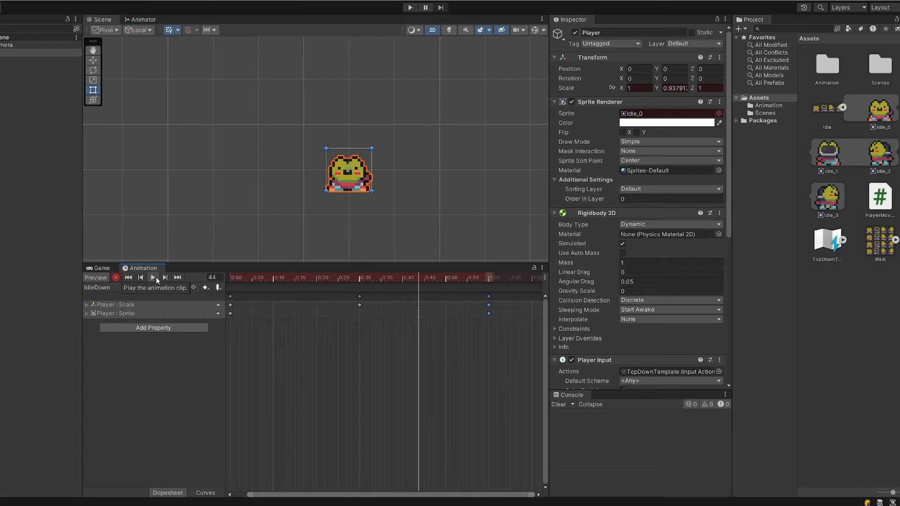
Key the Player's Y position at -0.1 at 0:30 in the IdleDown clip
left_click(360, 281)
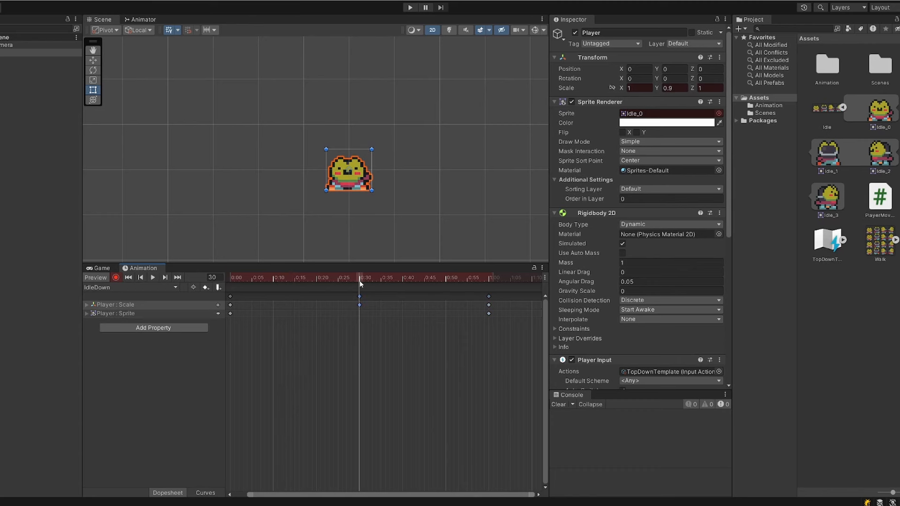
left_click(678, 69)
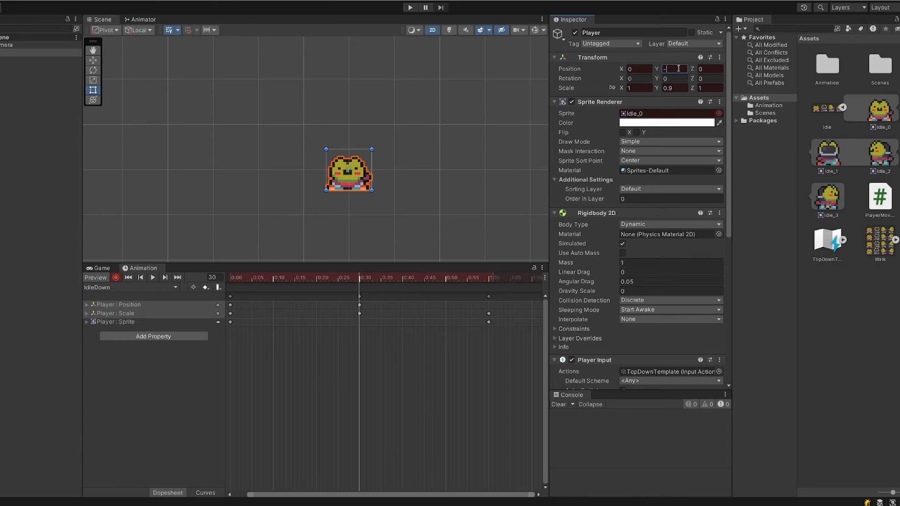
type("-0.1")
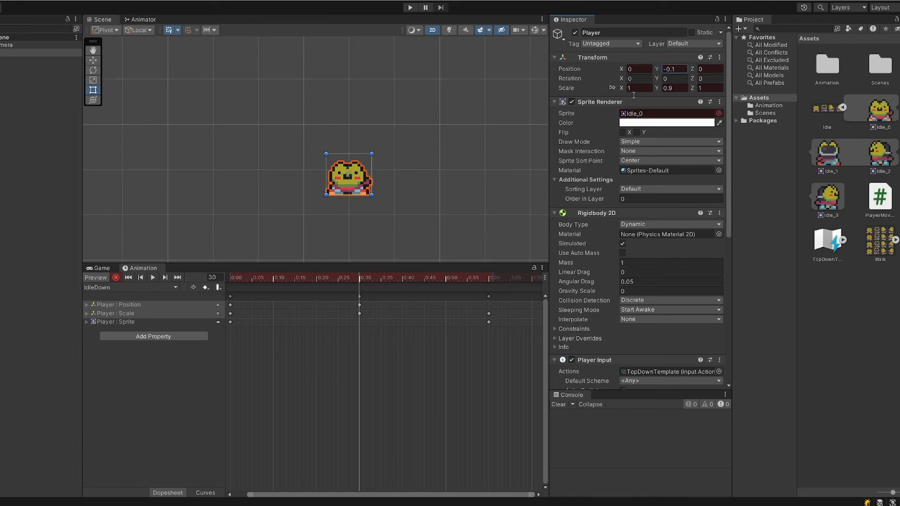
Paste a copy of the IdleDown clip's opening Position, Scale and Sprite keyframes at 1:00 and preview the motion
left_click(229, 305)
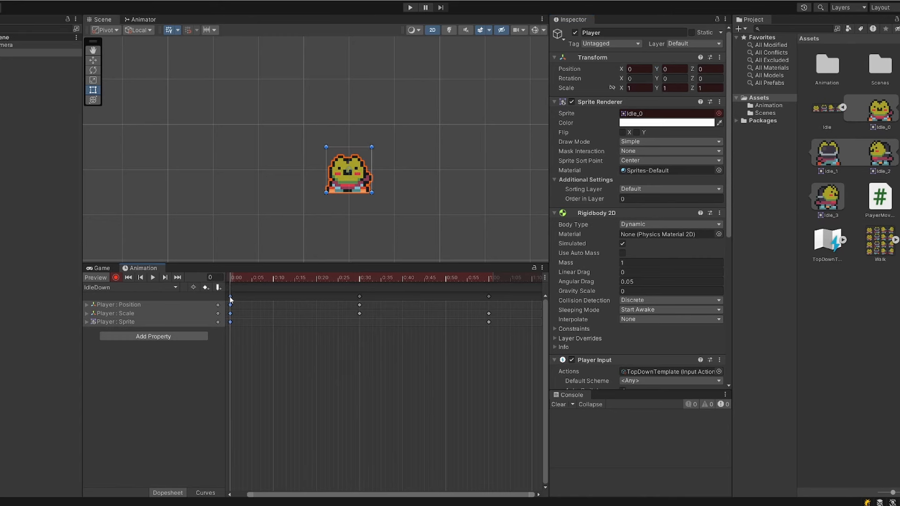
left_click_drag(382, 279, 489, 280)
left_click(490, 296)
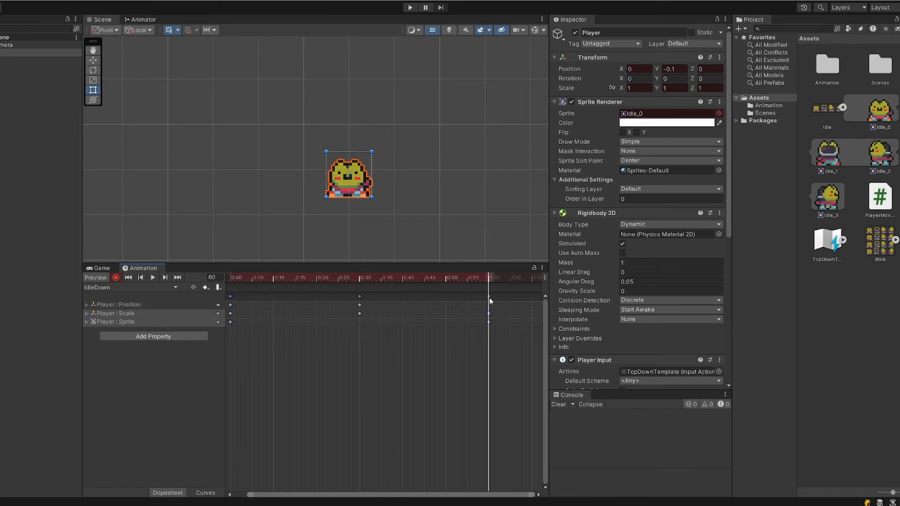
key("ctrl+v")
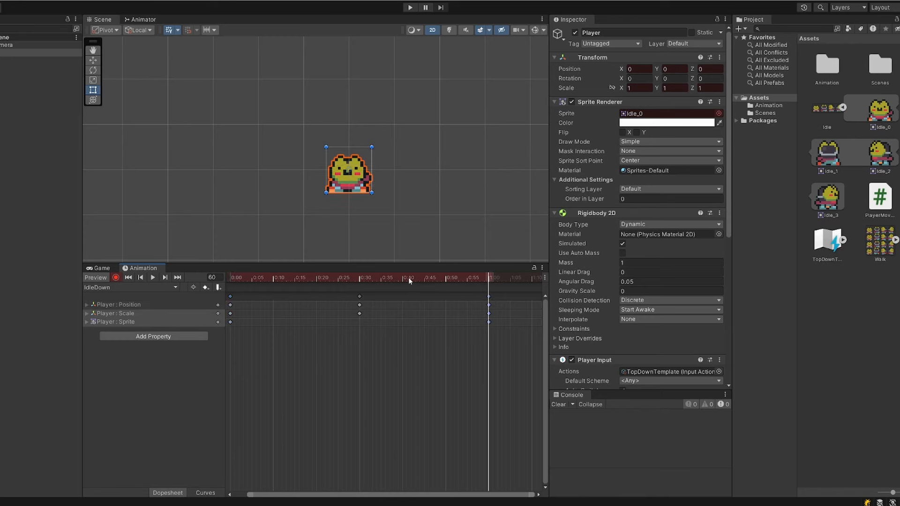
key("space")
left_click(405, 234)
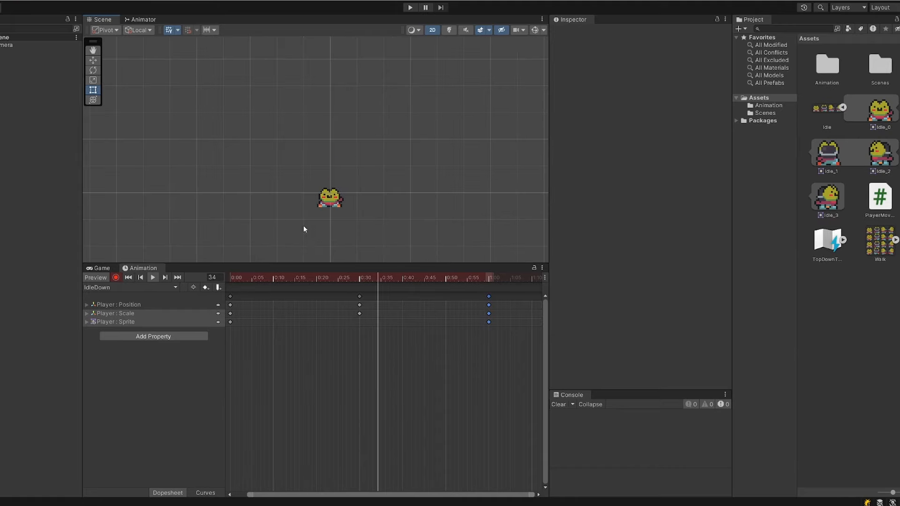
scroll(367, 209, "down", 5)
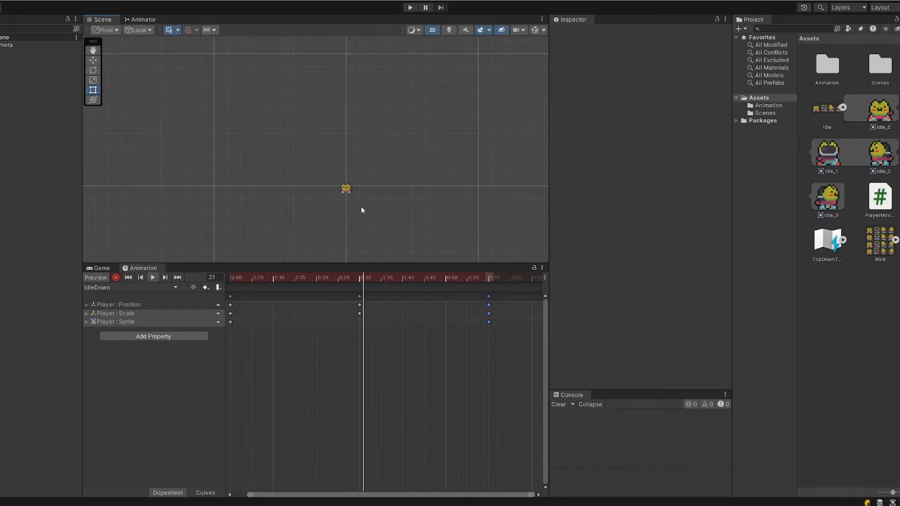
scroll(342, 200, "up", 3)
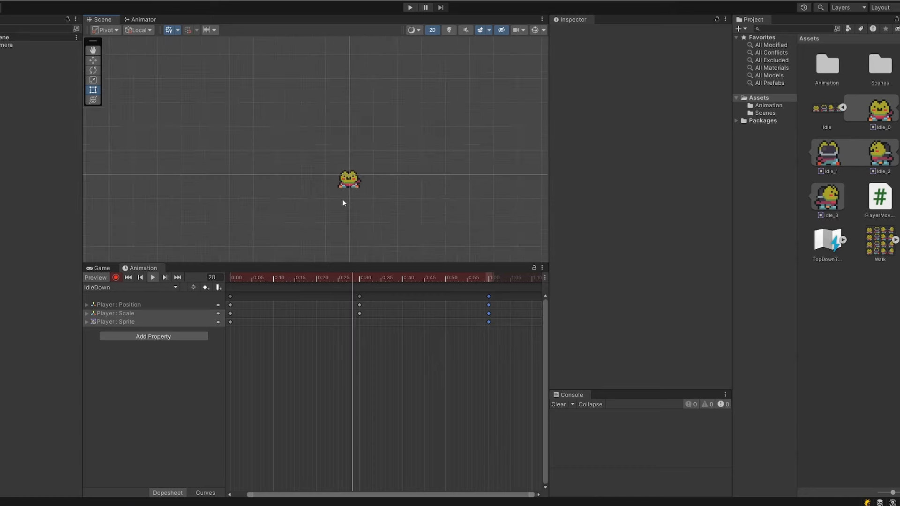
scroll(342, 198, "up", 3)
Delete the 0:30 and 1:00 keyframes and the Position and Scale properties from the IdleDown clip, then stop recording
left_click(360, 296)
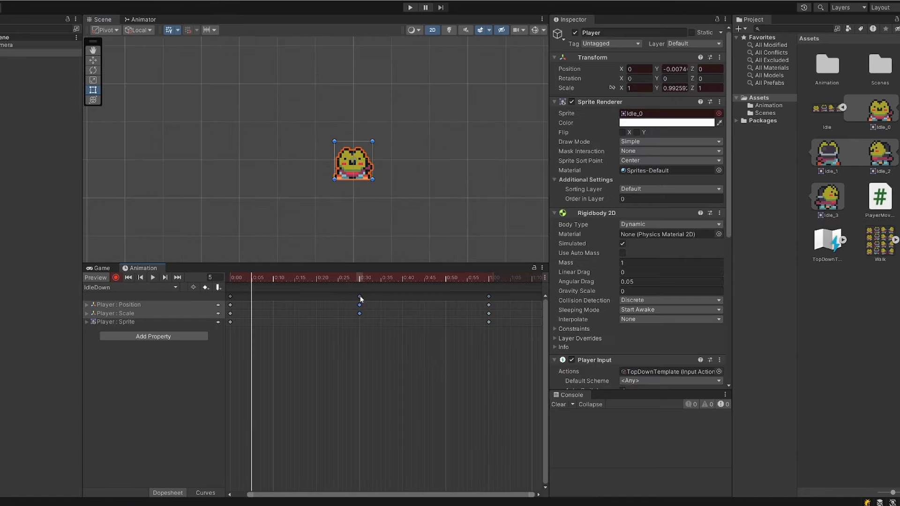
key("Delete")
left_click(488, 296)
key("Delete")
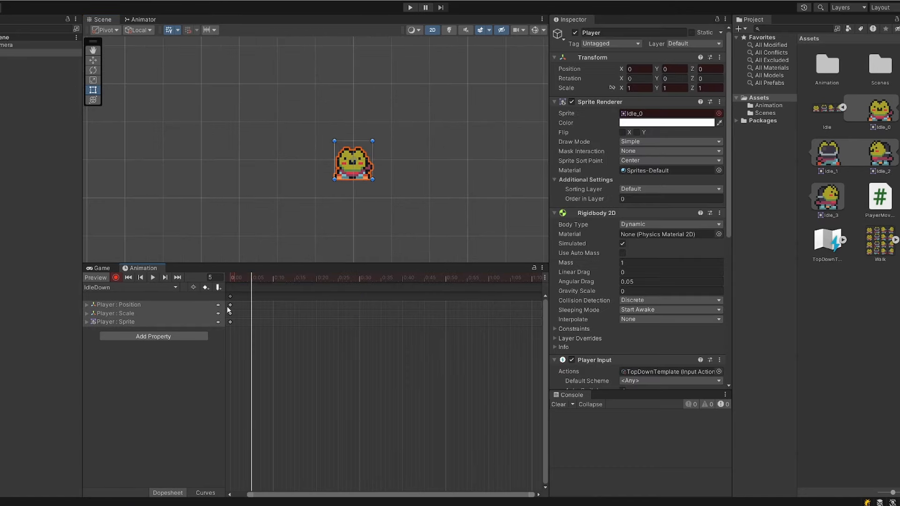
left_click(142, 314)
key("Delete")
left_click(146, 305)
key("Delete")
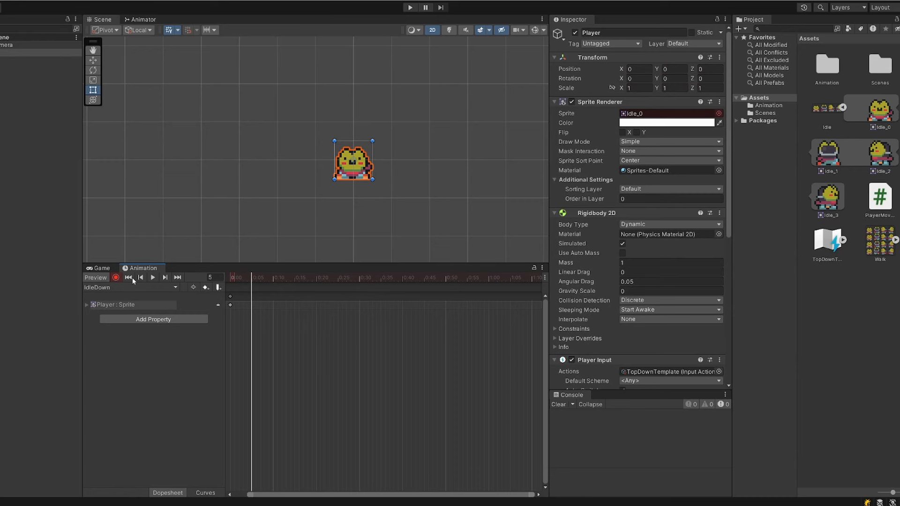
left_click(116, 278)
left_click(230, 277)
left_click(331, 205)
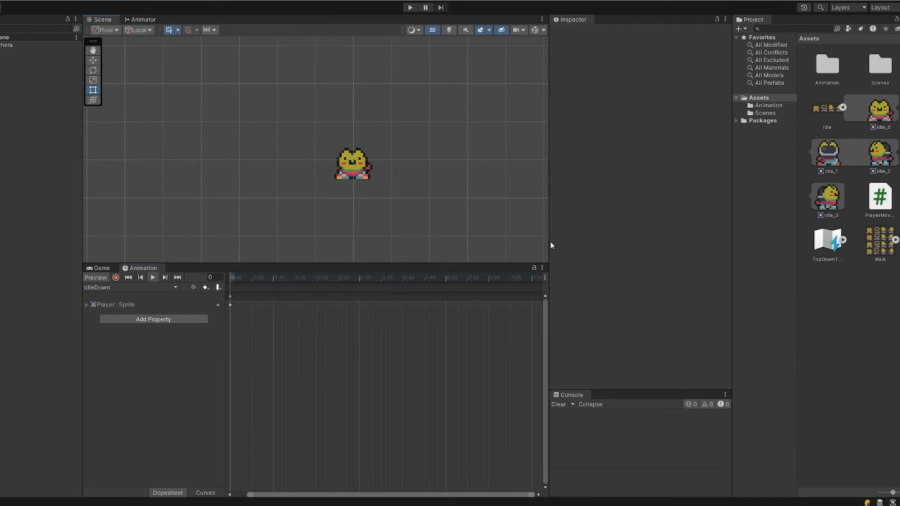
Open the Animation folder and examine the walk and idle states in the Player's animator controller
double_click(826, 66)
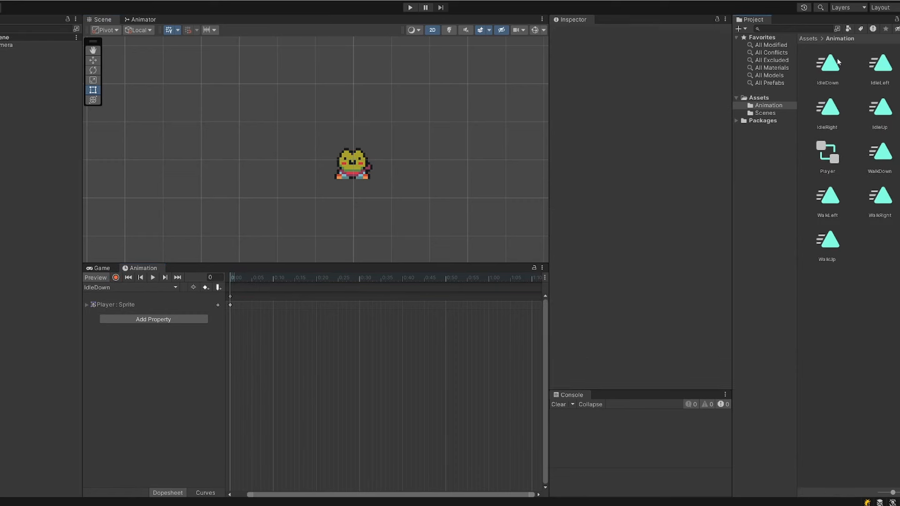
left_click(142, 20)
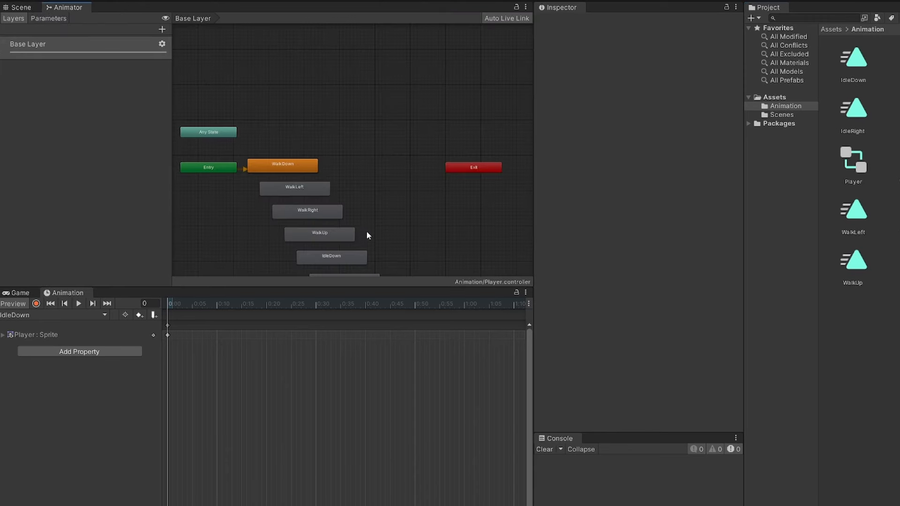
scroll(421, 167, "down", 4)
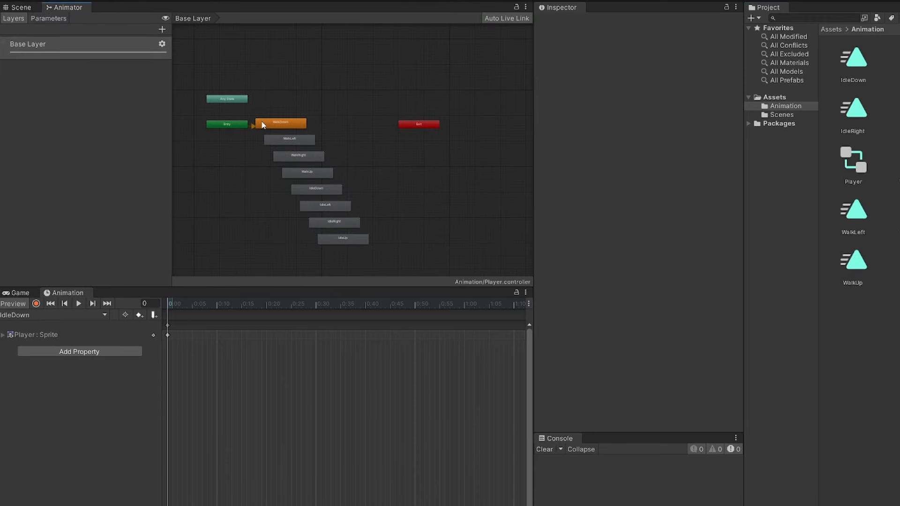
left_click(272, 124)
left_click(347, 240)
left_click(326, 205)
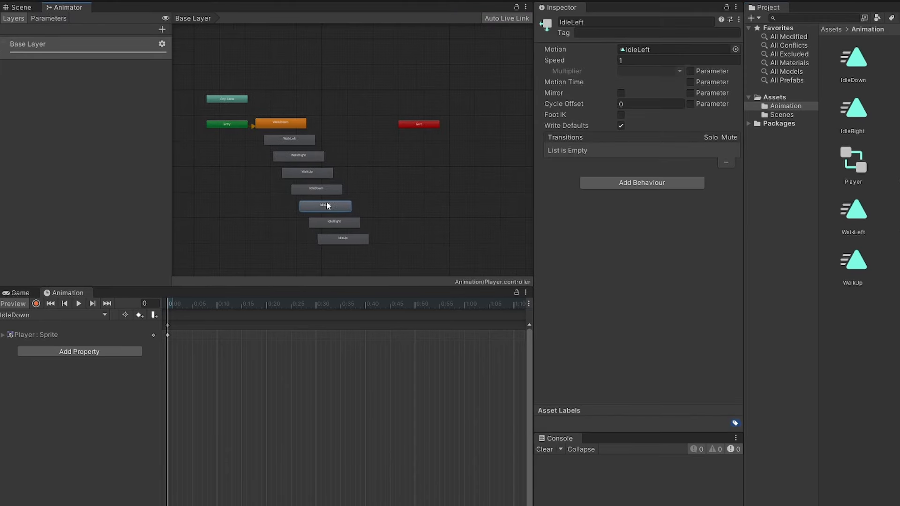
left_click(300, 172)
left_click(330, 160)
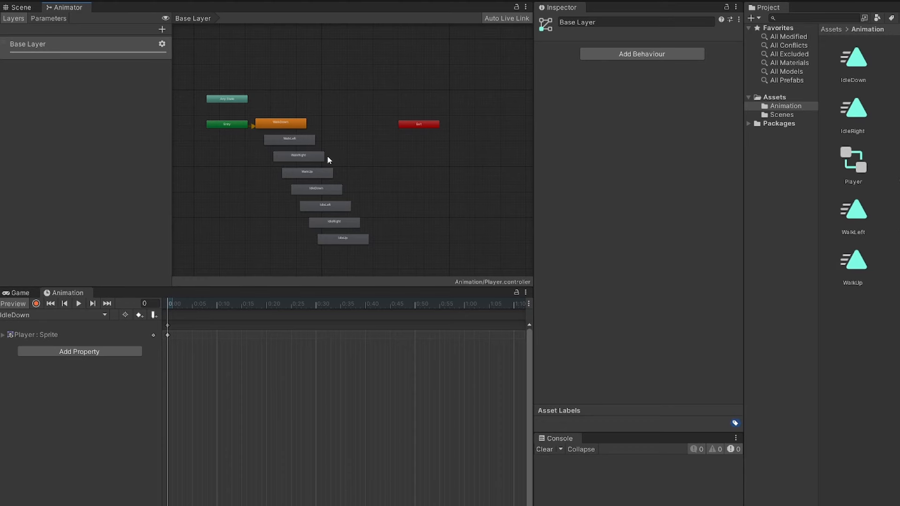
Delete all the walk and idle states from the Base Layer of the Player's animator controller
scroll(295, 178, "up", 3)
scroll(328, 197, "down", 1)
left_click_drag(533, 197, 634, 207)
left_click_drag(428, 234, 321, 269)
key("Delete")
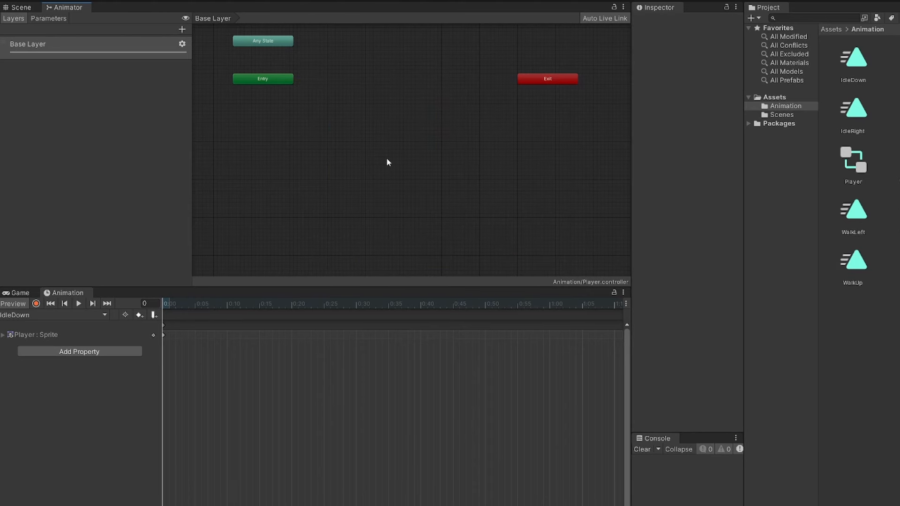
middle_click_drag(387, 161, 386, 223)
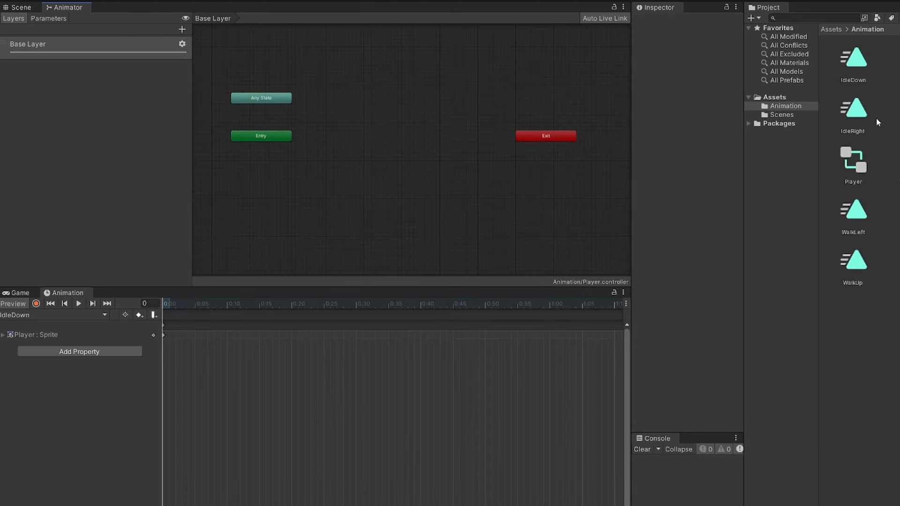
Create a state from a new blend tree in the Base Layer and name it Idle
left_click(340, 184)
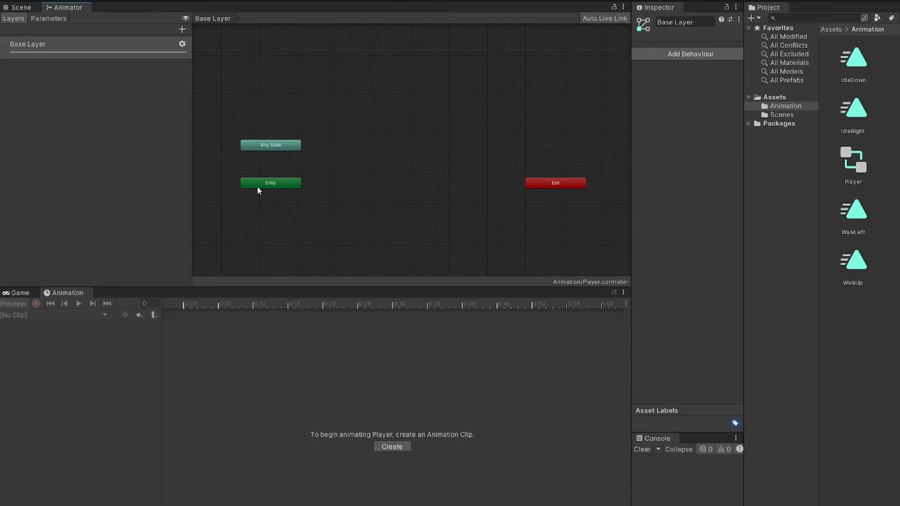
right_click(338, 183)
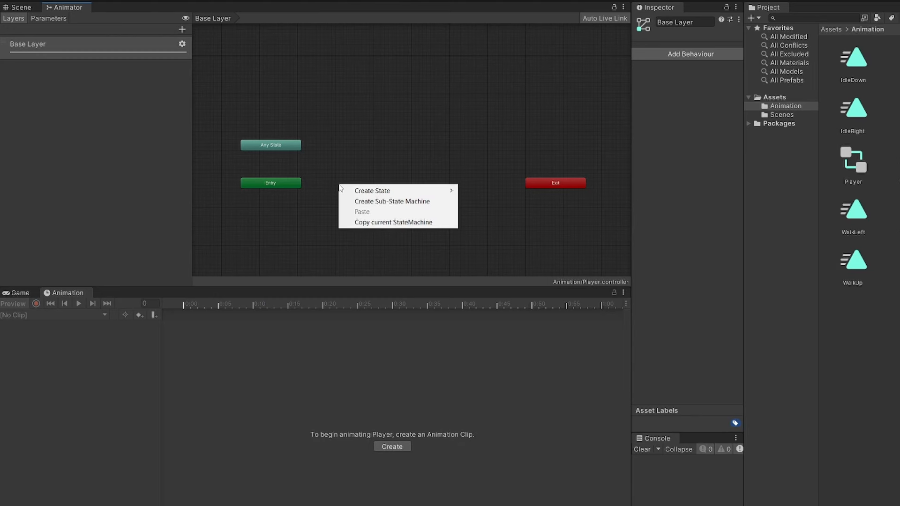
mouse_move(394, 187)
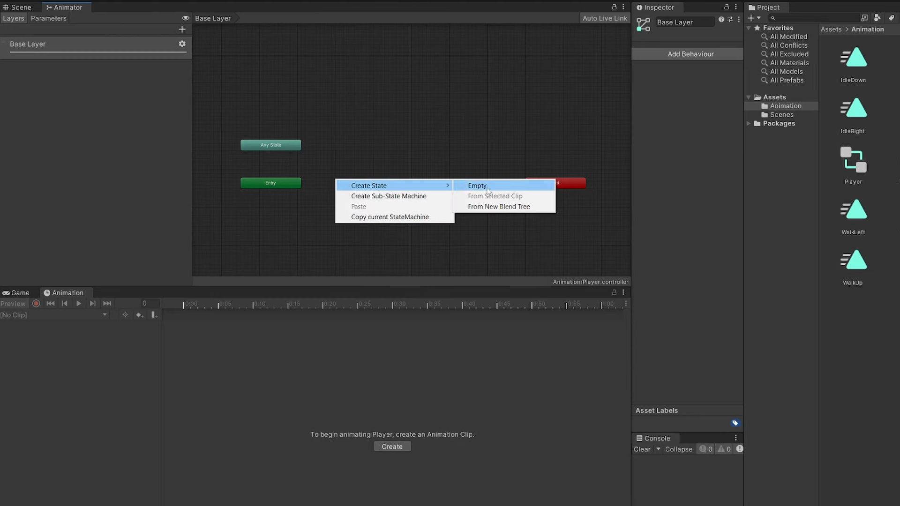
left_click(492, 208)
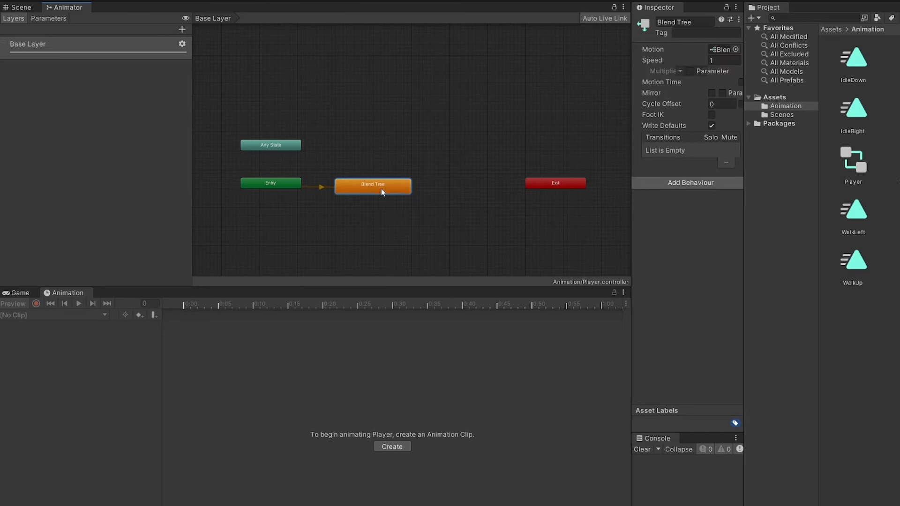
left_click(694, 22)
type("Idle")
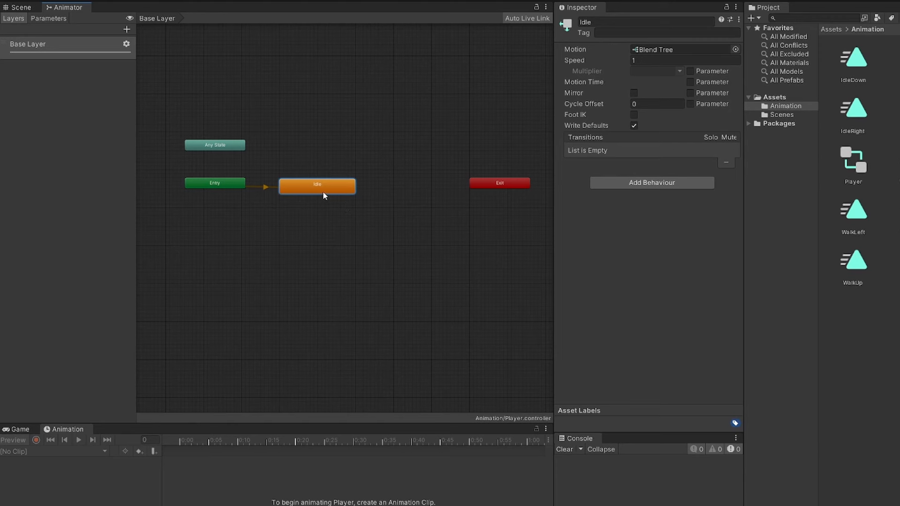
Open the Idle blend tree and set its blend type to 2D Simple Directional
double_click(328, 185)
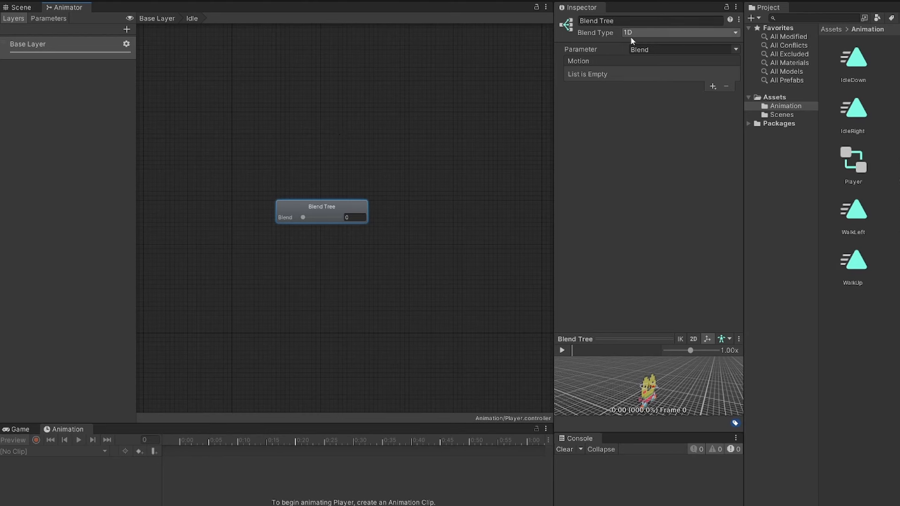
left_click(655, 34)
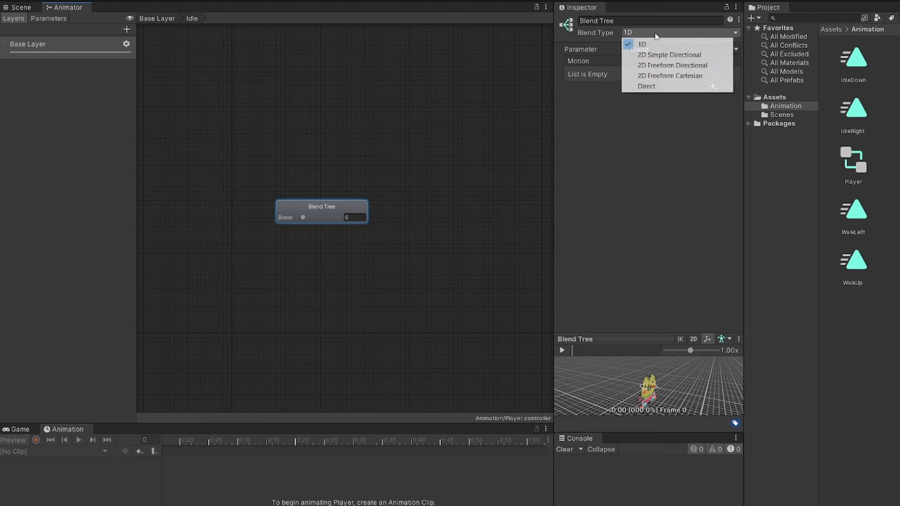
left_click(694, 55)
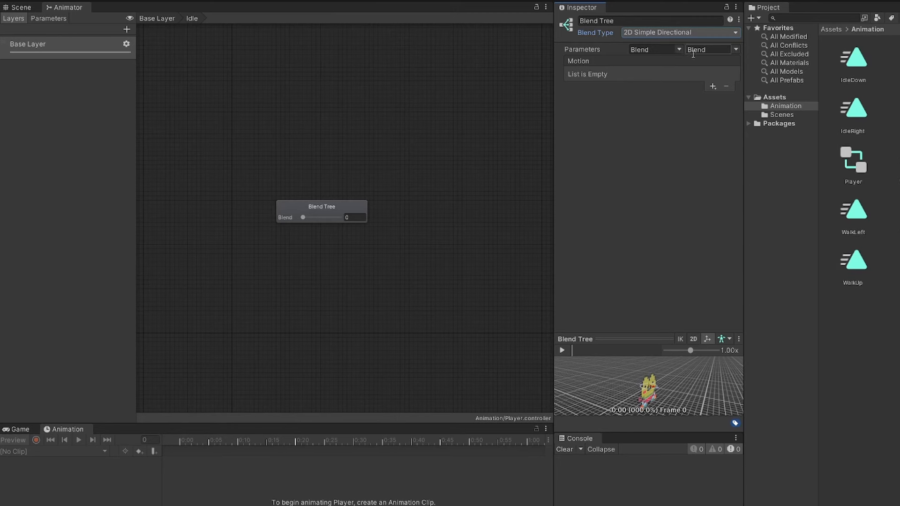
Add two float parameters named LastInputX and LastInputY to the animator controller
left_click(36, 19)
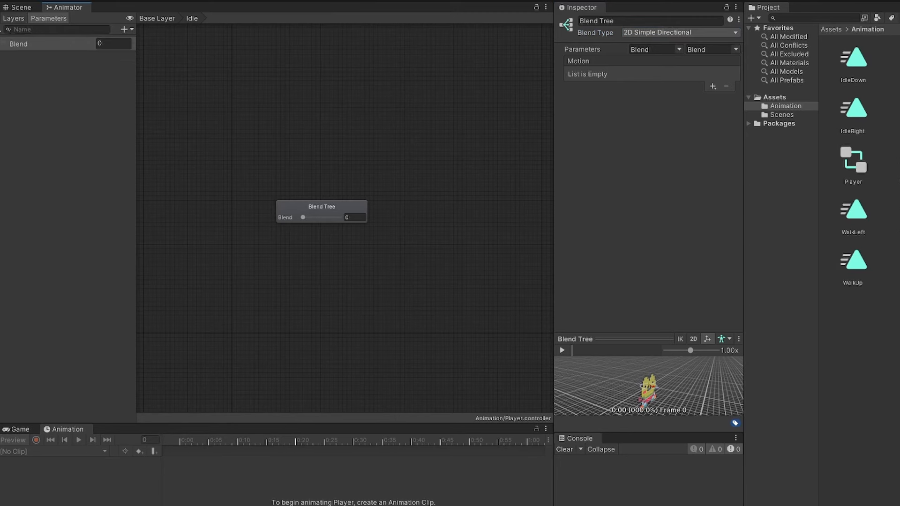
left_click(10, 20)
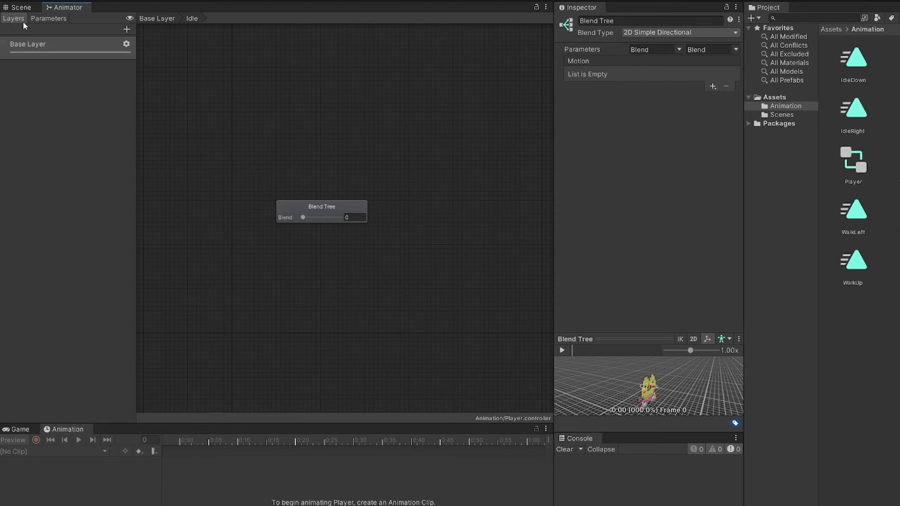
left_click(37, 20)
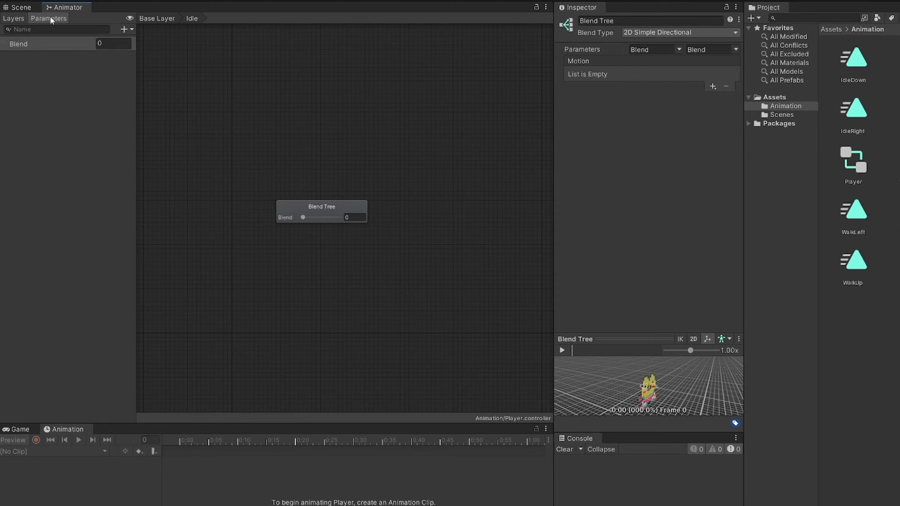
left_click(125, 30)
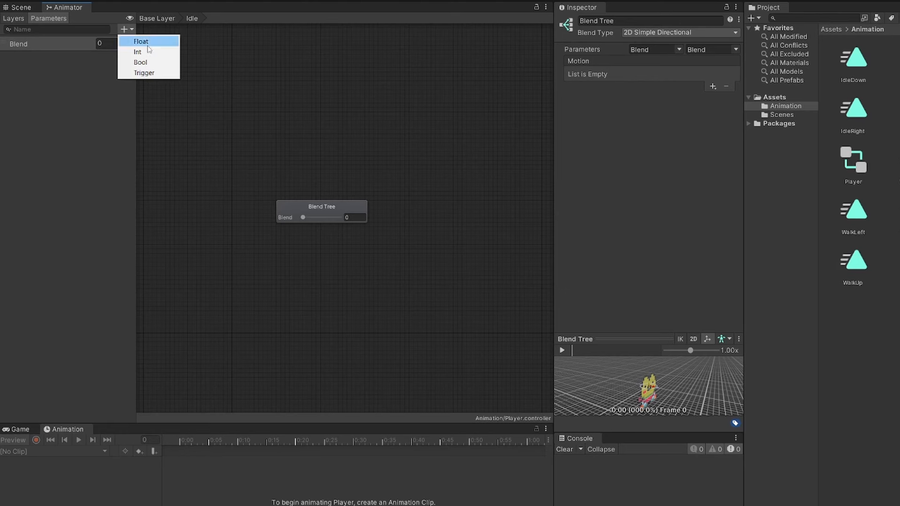
left_click(170, 43)
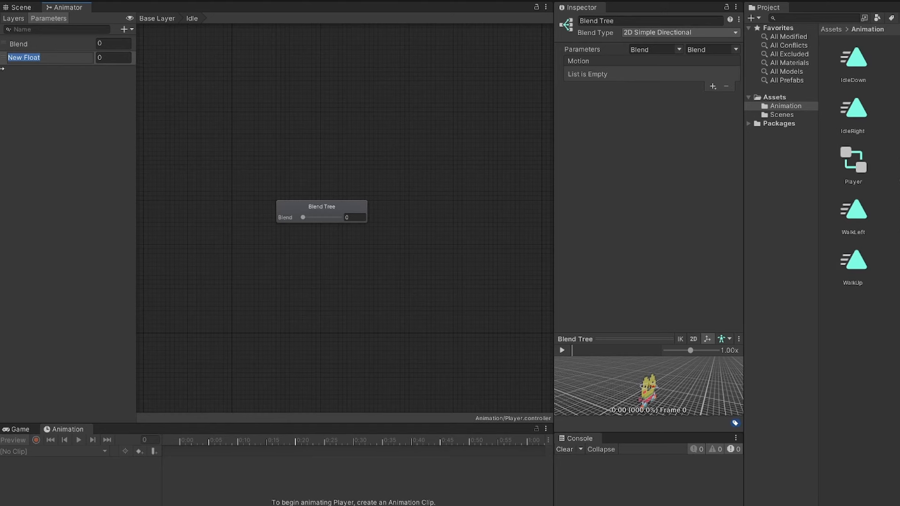
type("LastInputX")
left_click(125, 29)
left_click(141, 38)
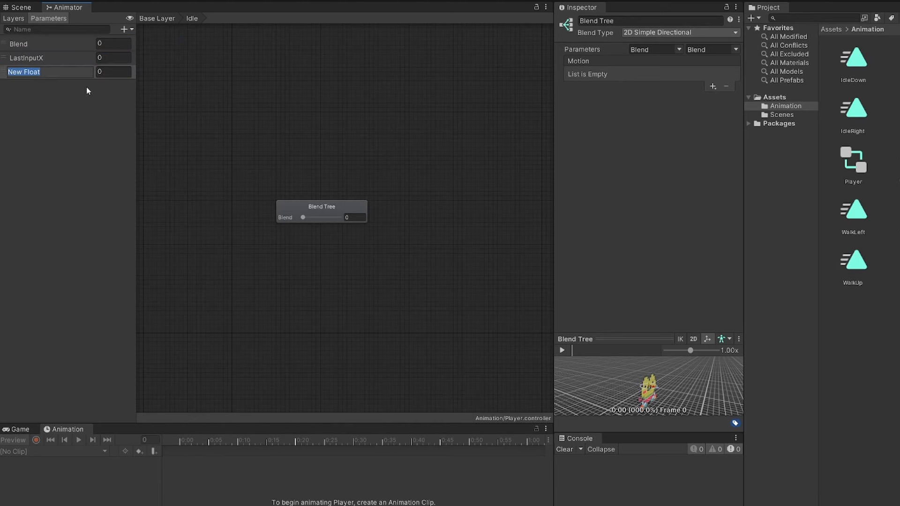
type("LastInputY")
left_click(34, 66)
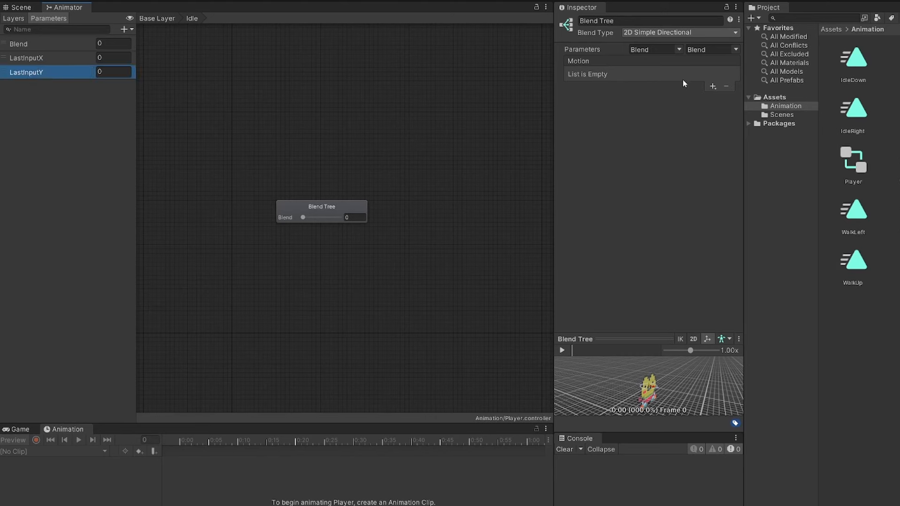
Assign LastInputX and LastInputY as the first and second parameters of the Idle blend tree
left_click(678, 49)
left_click(706, 72)
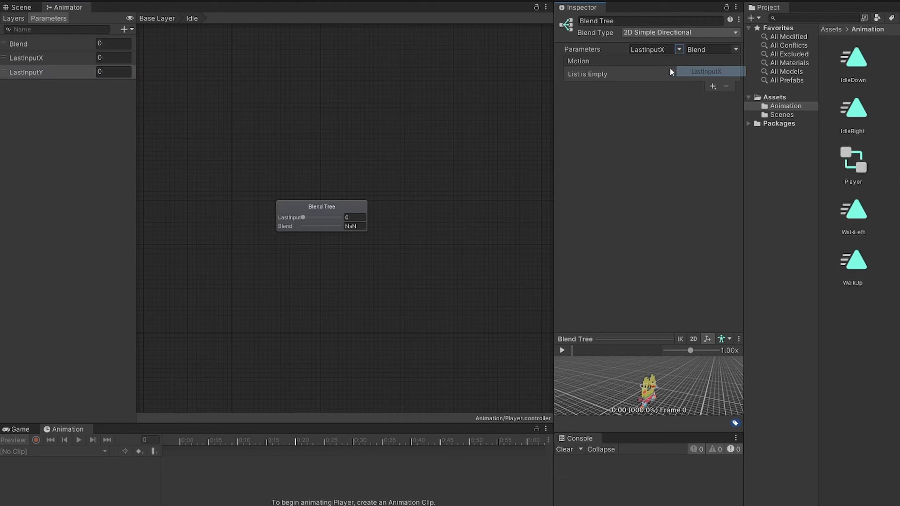
left_click(735, 49)
left_click(762, 82)
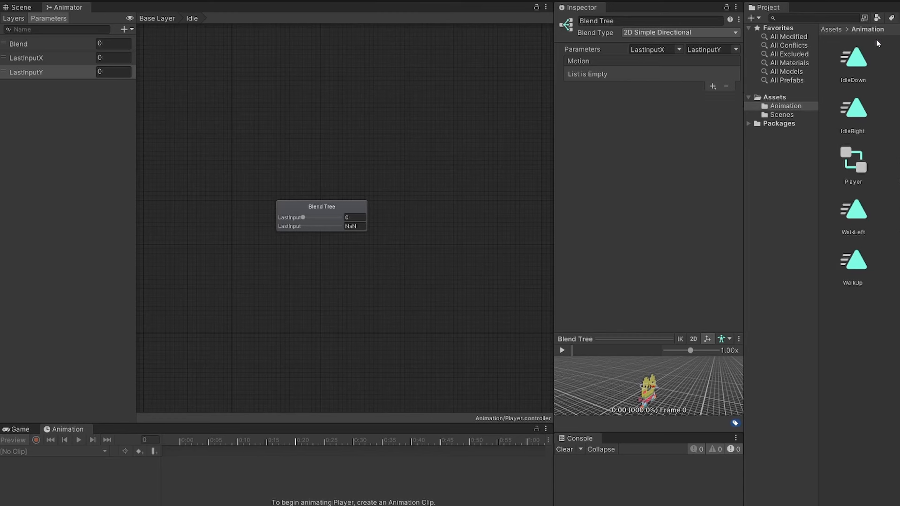
left_click(858, 60)
left_click(898, 109, "shift")
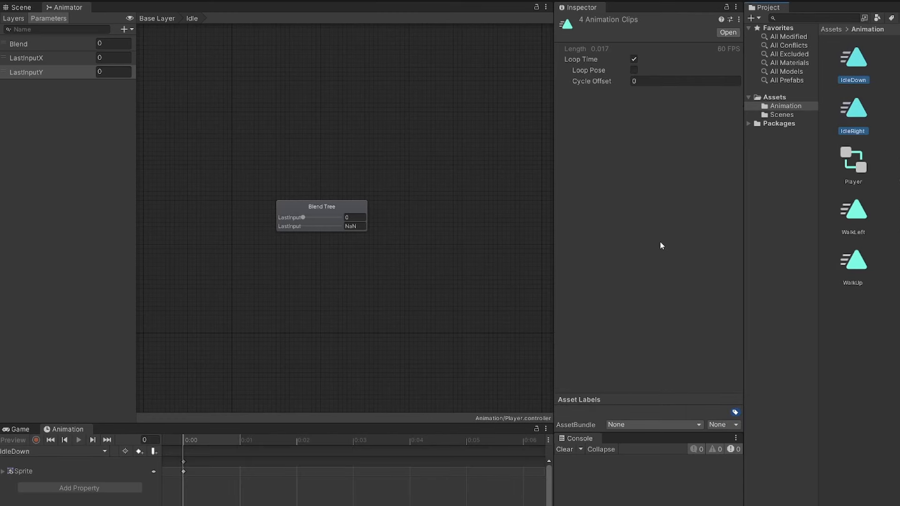
left_click(485, 313)
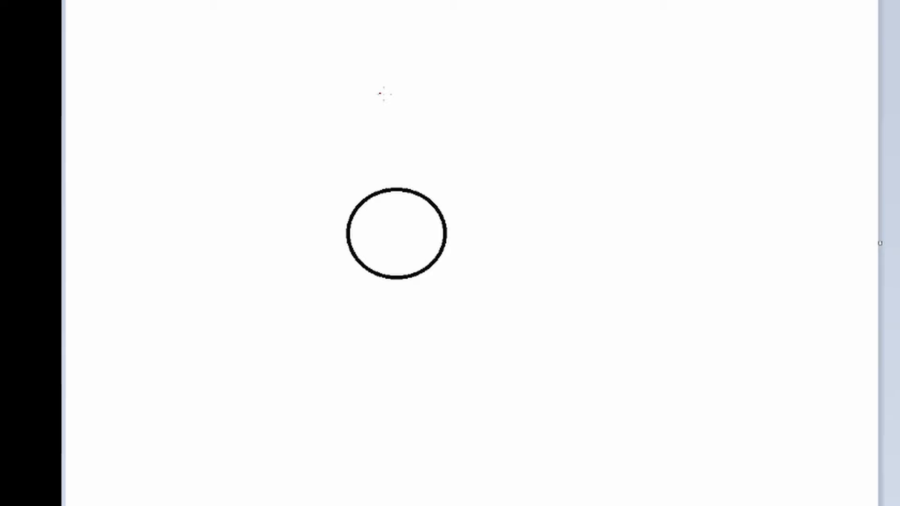
Switch to the drawing canvas and sketch eight red arrows radiating from the circle, covering the four straight and four diagonal directions
mouse_move(408, 153)
left_mouse_down()
mouse_move(392, 101)
mouse_move(431, 123)
left_mouse_up()
mouse_move(390, 309)
left_mouse_down()
mouse_move(387, 333)
mouse_move(354, 363)
mouse_move(383, 375)
left_mouse_up()
left_click_drag(319, 225, 239, 237)
left_click_drag(468, 235, 563, 240)
mouse_move(338, 176)
left_mouse_down()
mouse_move(257, 104)
mouse_move(253, 140)
mouse_move(301, 123)
left_mouse_up()
mouse_move(459, 165)
left_mouse_down()
mouse_move(501, 108)
mouse_move(530, 133)
left_mouse_up()
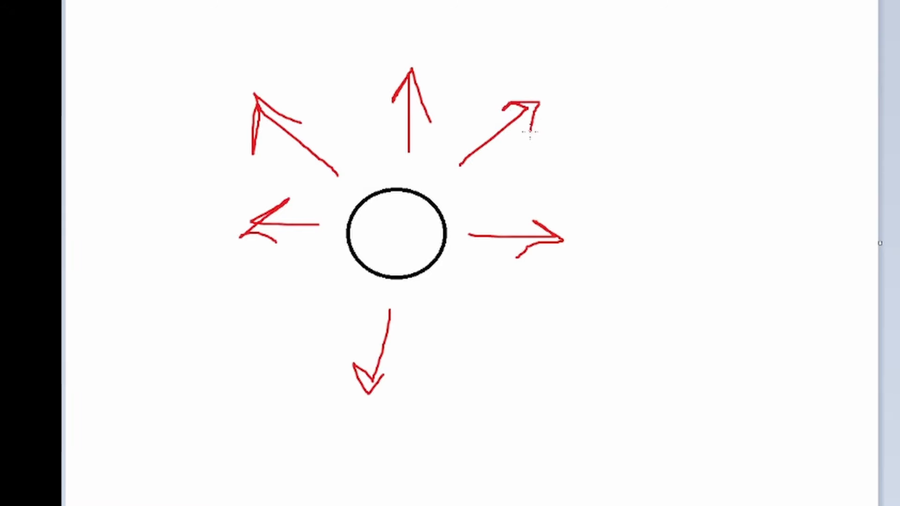
mouse_move(452, 298)
left_mouse_down()
mouse_move(517, 348)
mouse_move(513, 361)
left_mouse_up()
left_click_drag(474, 346, 515, 358)
left_click_drag(322, 309, 253, 347)
left_click_drag(253, 346, 295, 356)
Mark the tips of the four diagonal red arrows with small yellow circles
left_click_drag(217, 50, 229, 38)
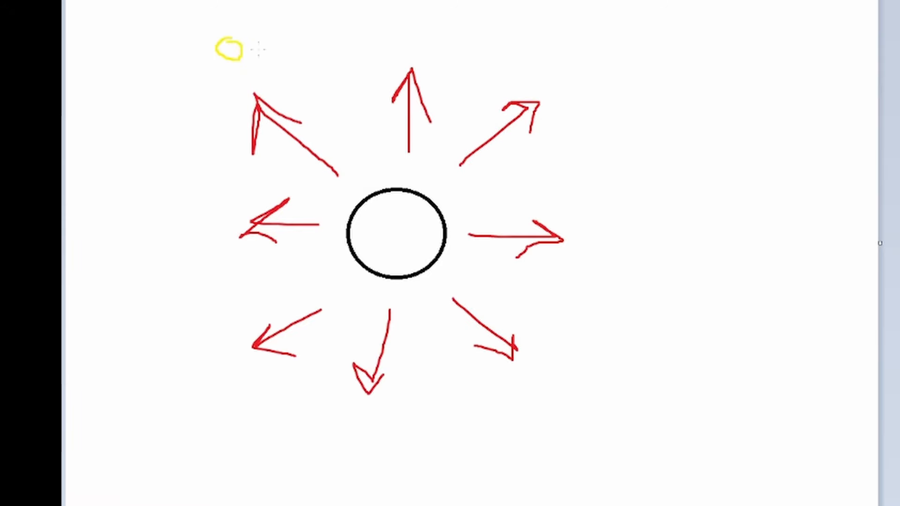
mouse_move(572, 53)
left_mouse_down()
mouse_move(599, 72)
mouse_move(576, 59)
left_mouse_up()
mouse_move(574, 363)
left_mouse_down()
mouse_move(581, 403)
mouse_move(570, 371)
left_mouse_up()
mouse_move(229, 386)
left_mouse_down()
mouse_move(207, 360)
mouse_move(225, 390)
left_mouse_up()
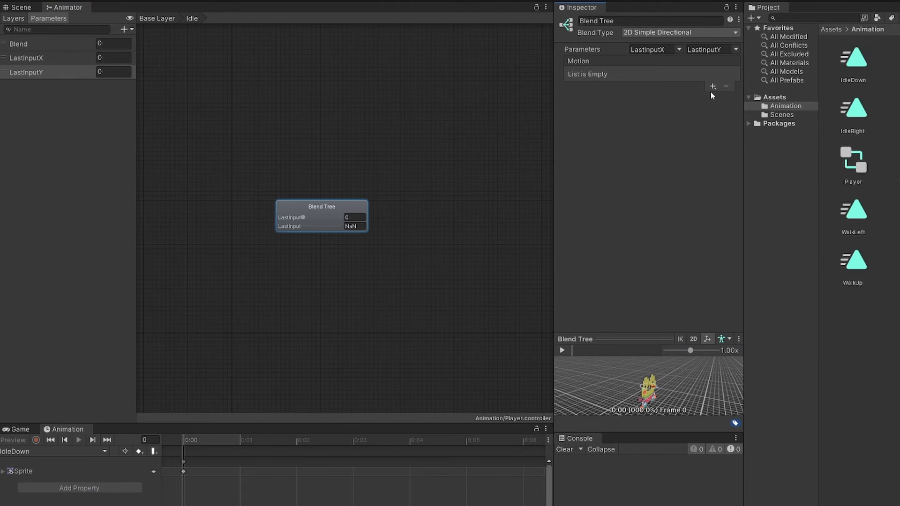
Add eight empty motion fields to the Idle blend tree in the Animator
left_click(711, 87)
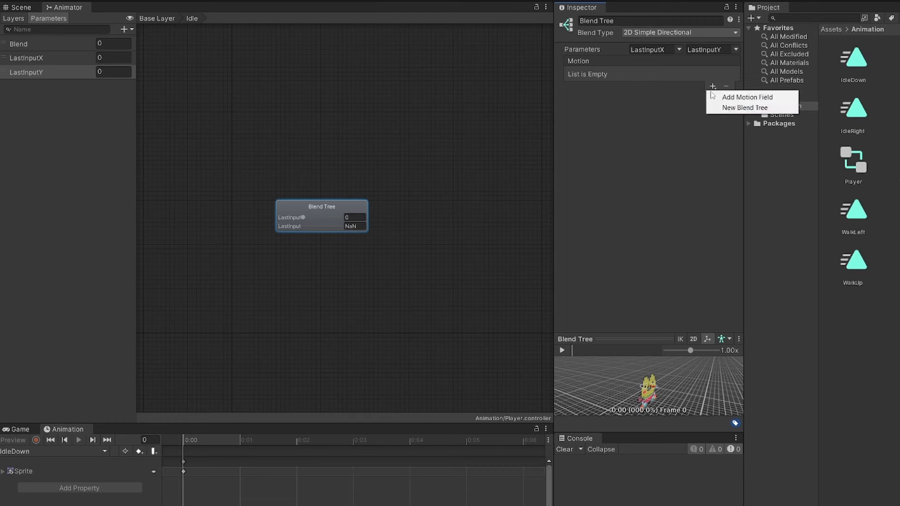
left_click(717, 97)
left_click(713, 87)
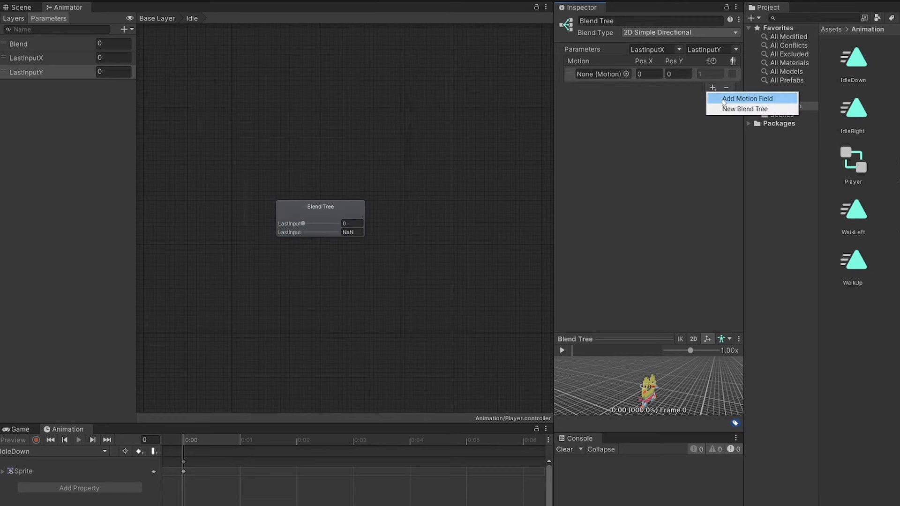
left_click(721, 97)
left_click(713, 231)
left_click(717, 241)
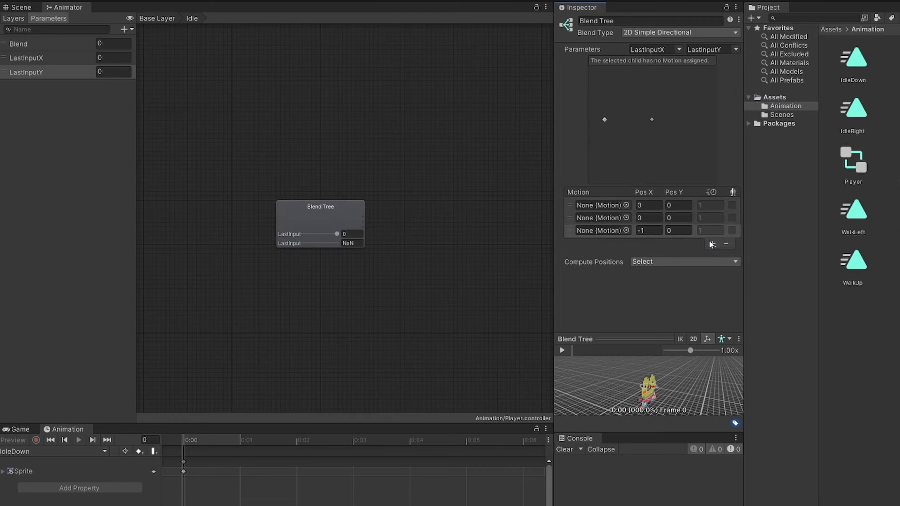
left_click(712, 243)
left_click(718, 255)
left_click(712, 257)
left_click(718, 267)
left_click(712, 269)
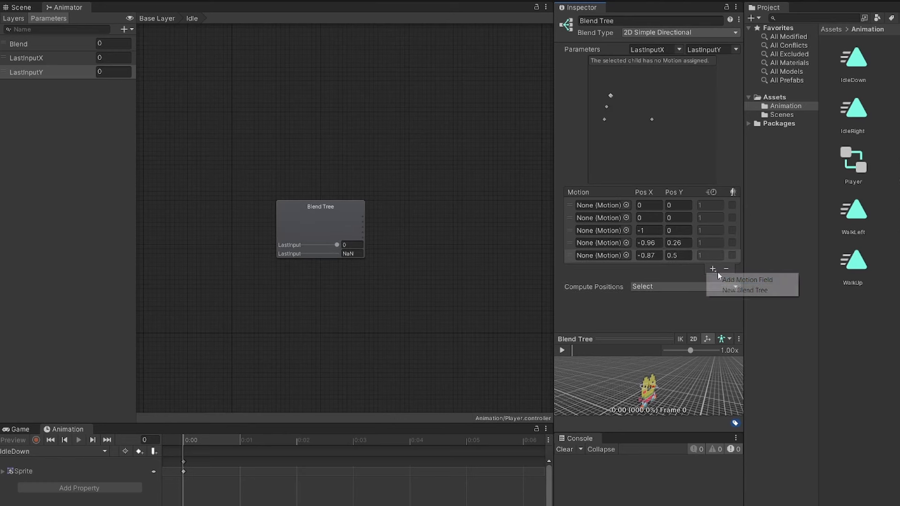
left_click(718, 280)
left_click(712, 282)
left_click(731, 292)
left_click(712, 295)
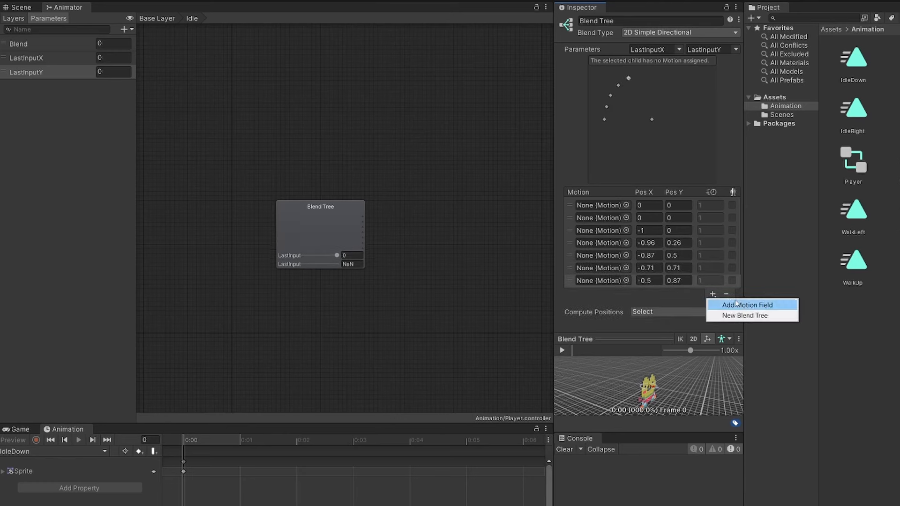
left_click(731, 305)
left_click(655, 324)
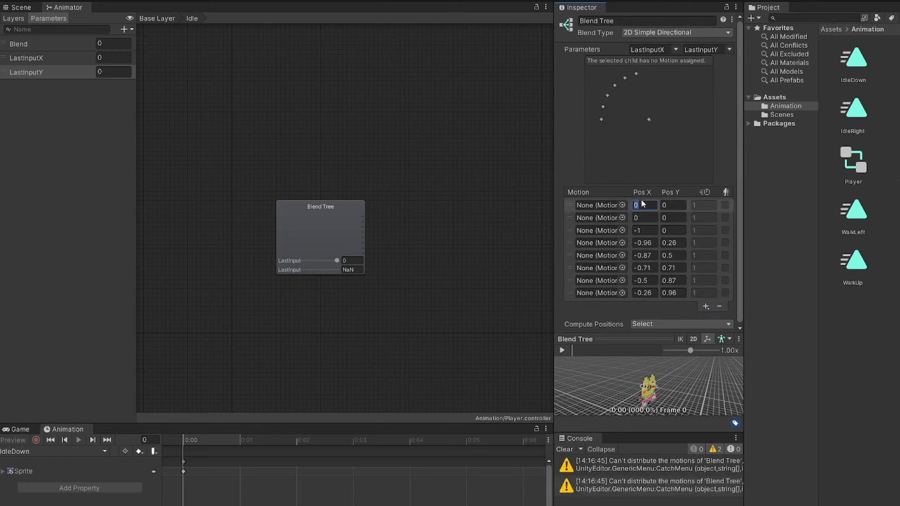
Assign the IdleDown clip to the first motion field and set its position to X 0, Y -1
left_click(639, 204)
left_click_drag(858, 64, 603, 208)
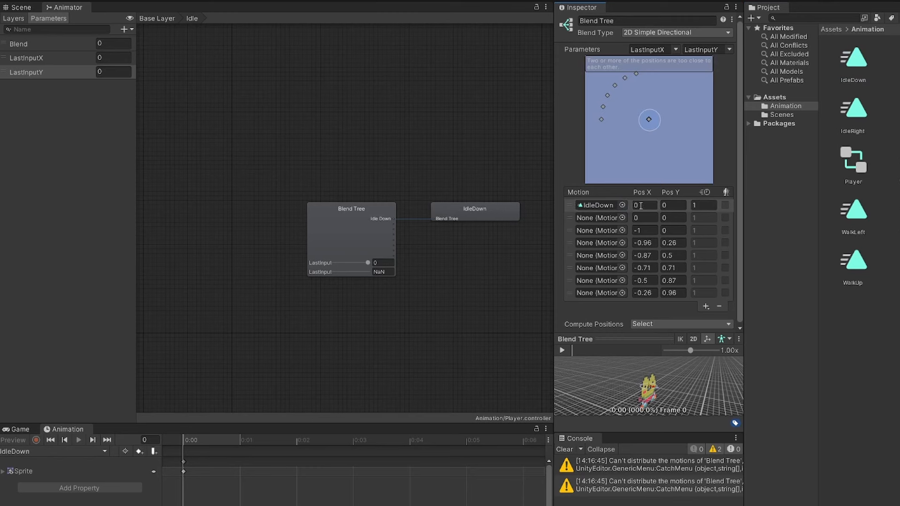
left_click(672, 206)
type("-1")
left_click(675, 217)
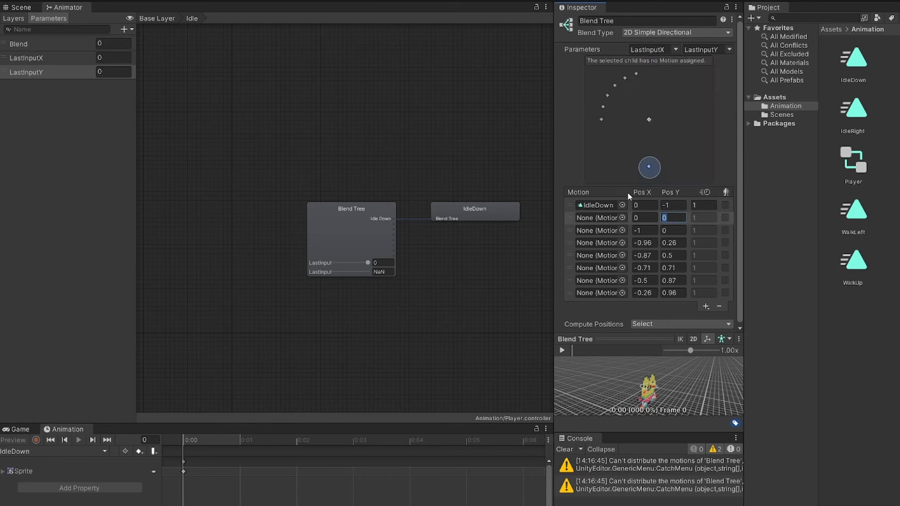
Assign the IdleLeft clip to the second motion field and set its position to X -1, Y 0
left_click_drag(899, 58, 605, 218)
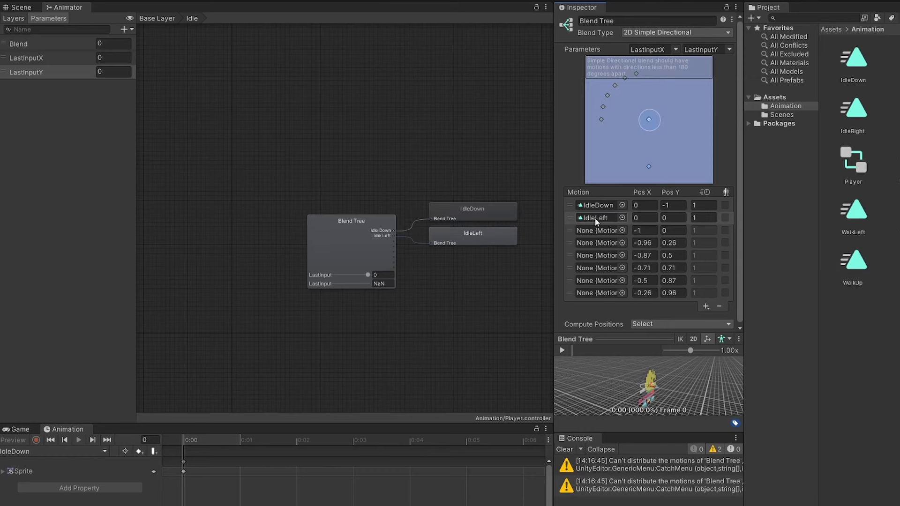
left_click(673, 217)
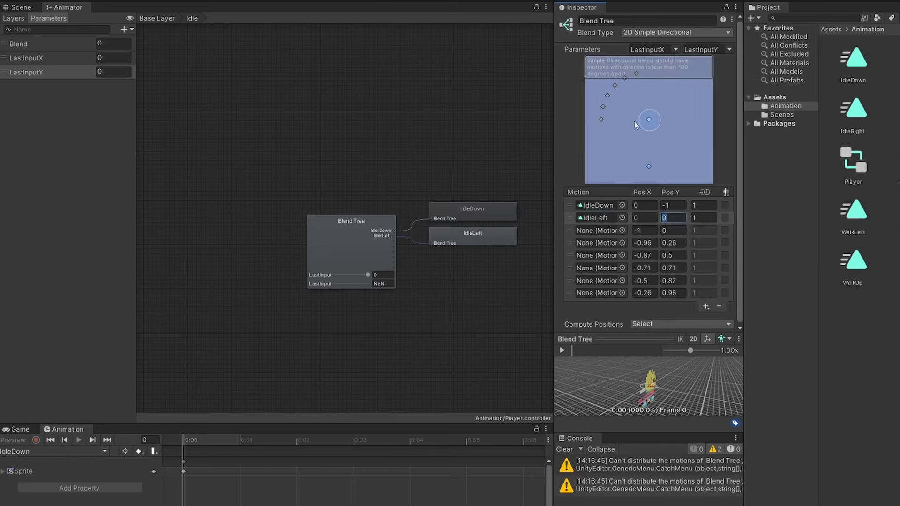
left_click(641, 216)
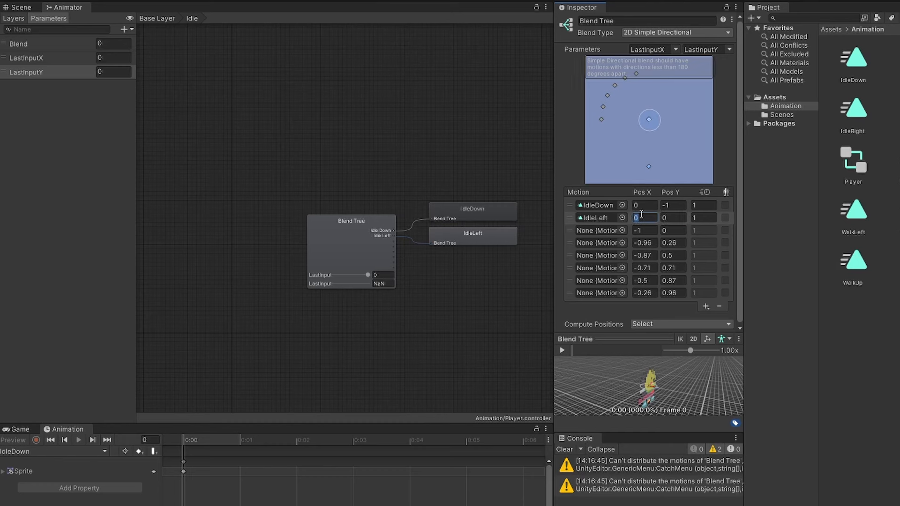
type("-1")
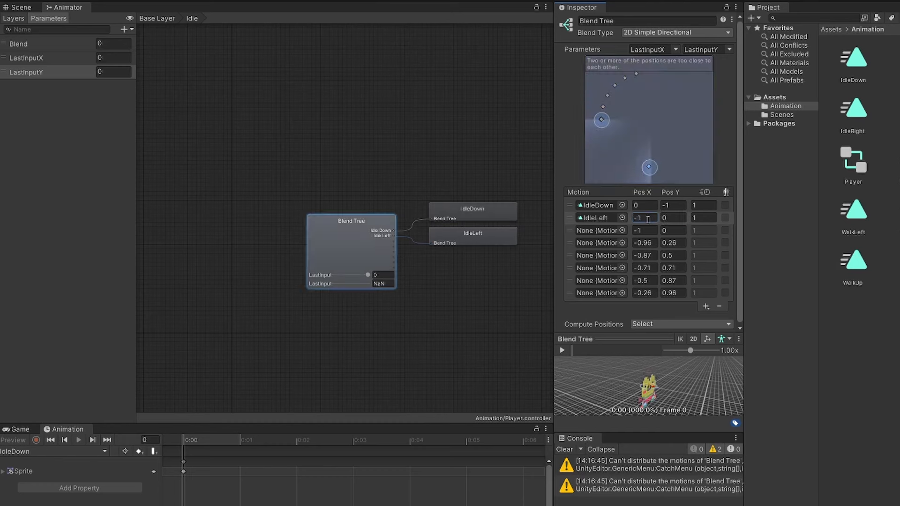
left_click(685, 217)
Assign the IdleRight clip to the third motion field and set its position to X 1, Y 0
left_click_drag(853, 110, 602, 231)
left_click(650, 230)
type("1")
left_click(680, 227)
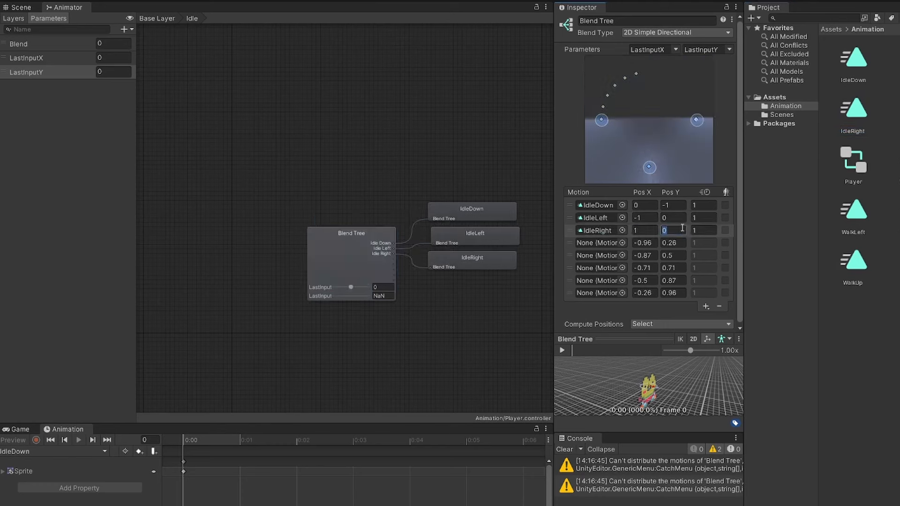
left_click(644, 231)
key("Tab")
Assign the IdleUp clip to the fourth motion field and set its position to X 0, Y 1
left_click_drag(697, 218, 606, 245)
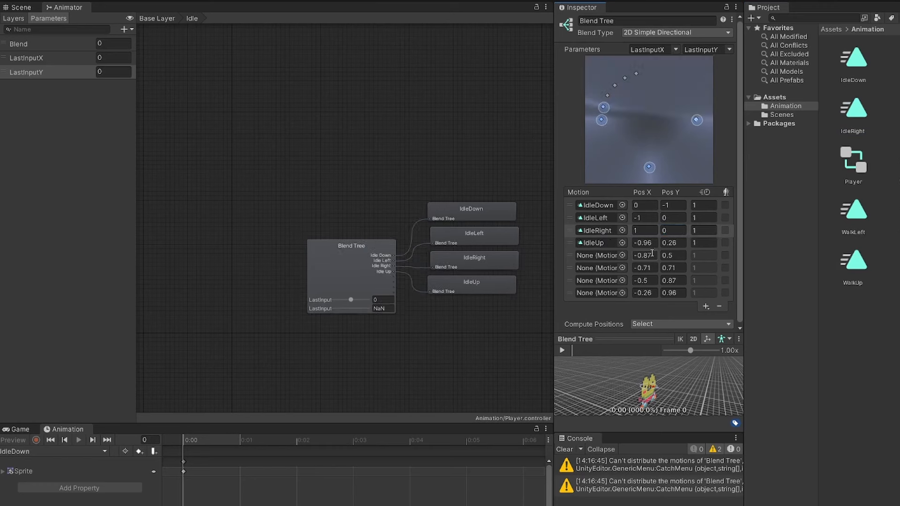
left_click(653, 244)
type("0")
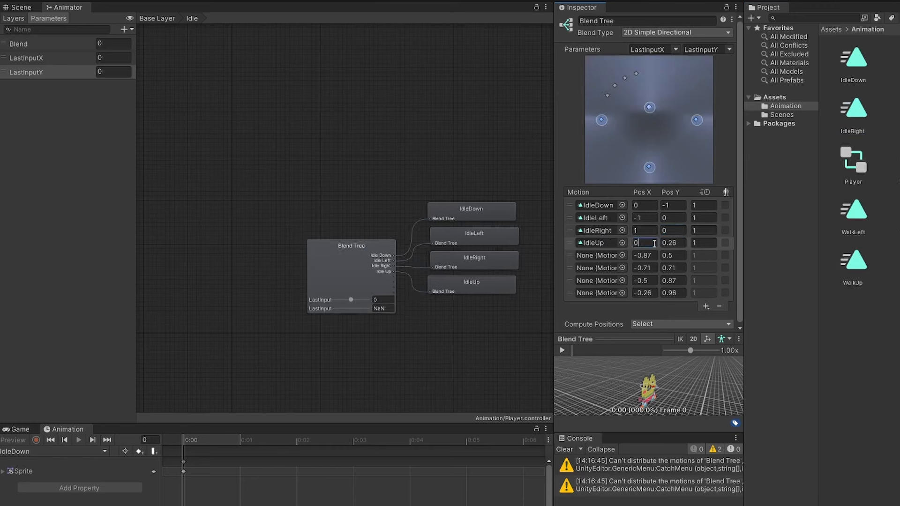
left_click(682, 246)
type("1")
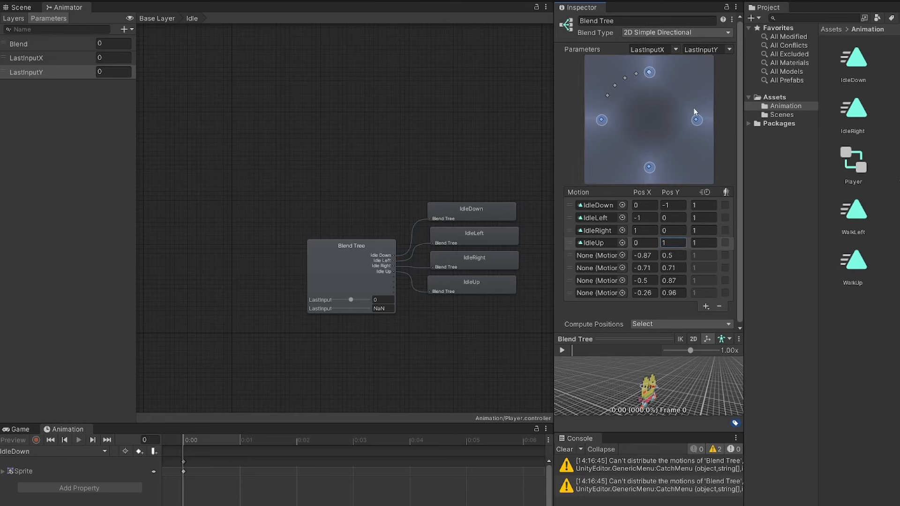
Set the fifth motion field's position to X 1, Y 1 and assign the IdleRight clip to it
left_click(644, 255)
key("BackSpace")
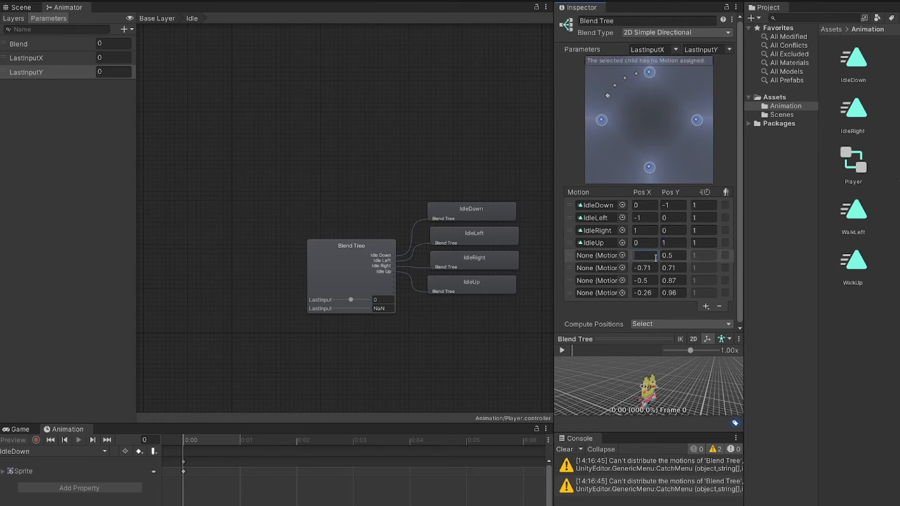
type("1")
left_click(681, 255)
type("1")
left_click(679, 268)
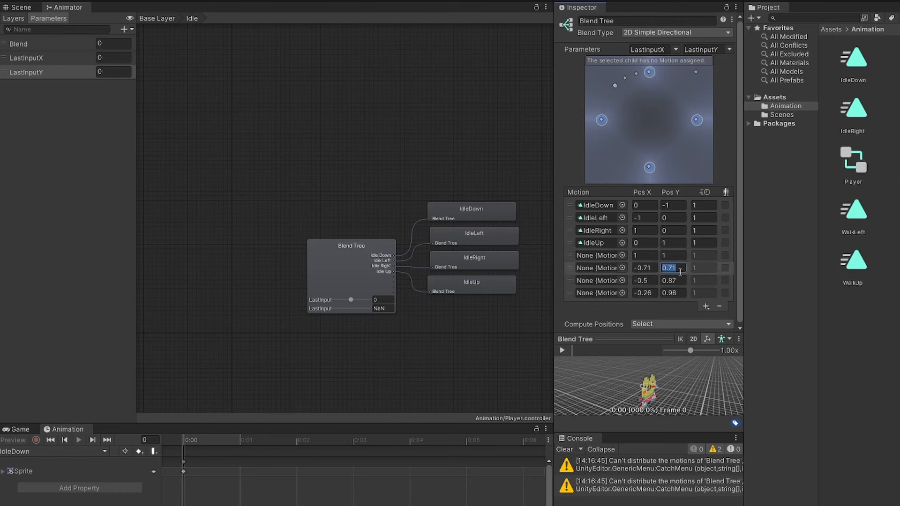
left_click(646, 255)
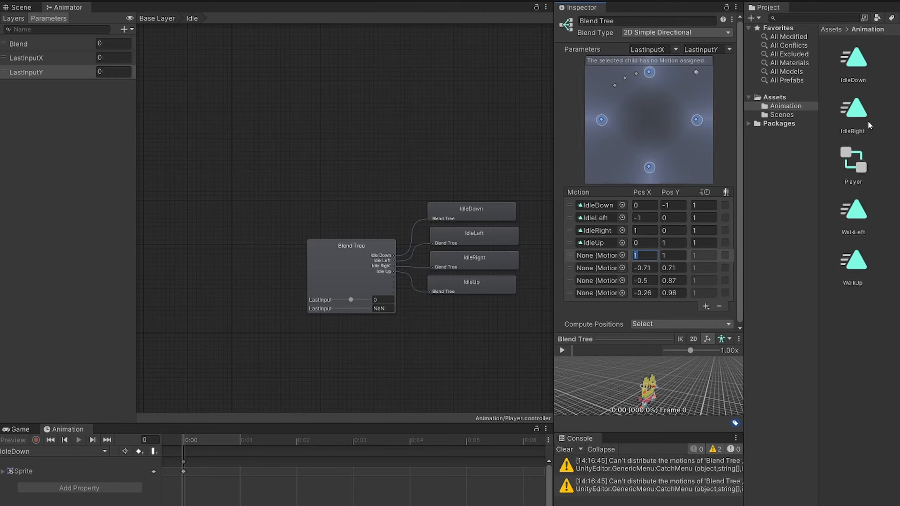
left_click_drag(853, 109, 607, 258)
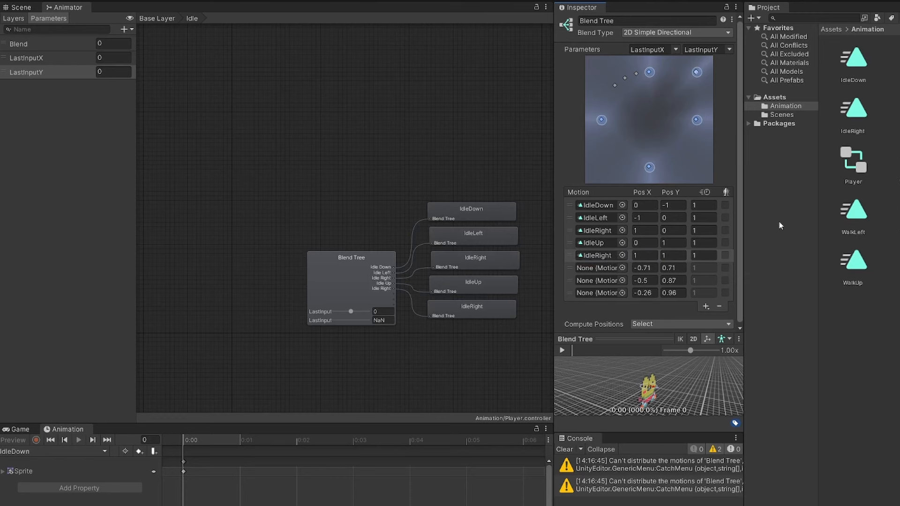
Assign the IdleRight clip to the sixth motion field and set its position to X 1, Y -1
left_click_drag(854, 109, 604, 268)
left_click(646, 268)
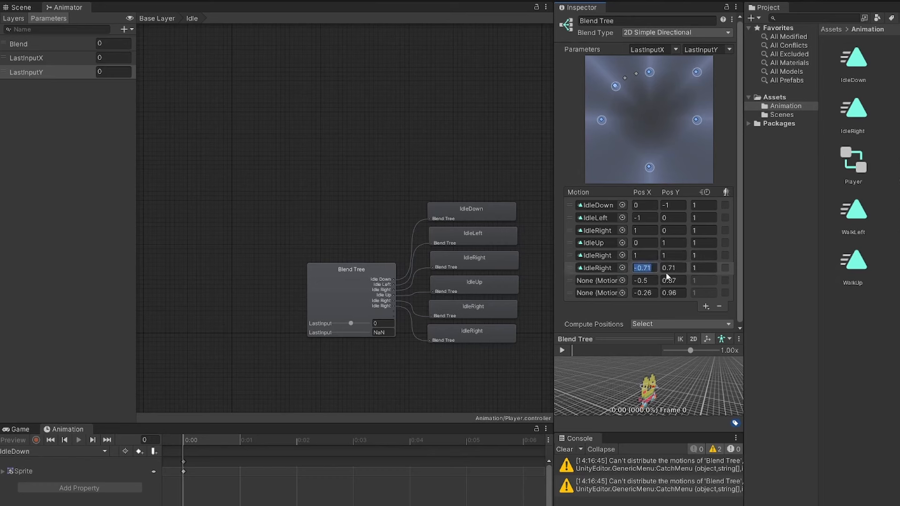
type("1")
left_click(678, 267)
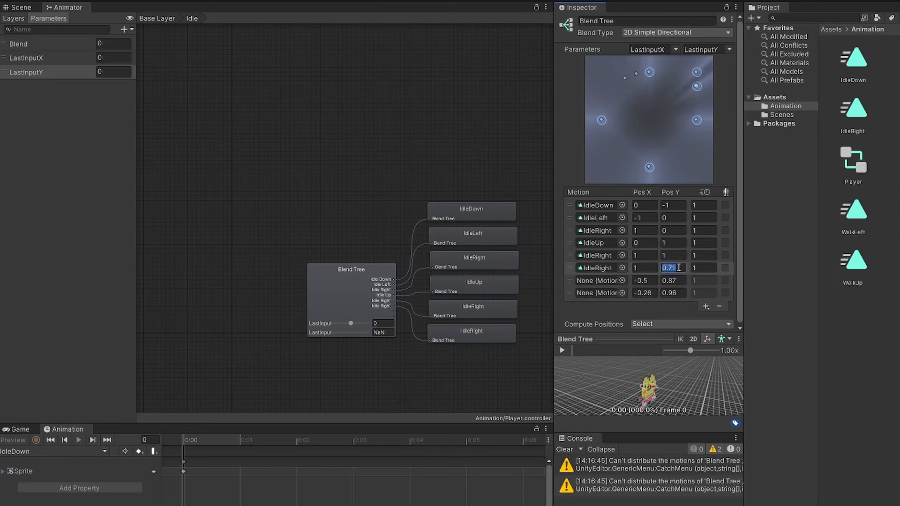
type("-1")
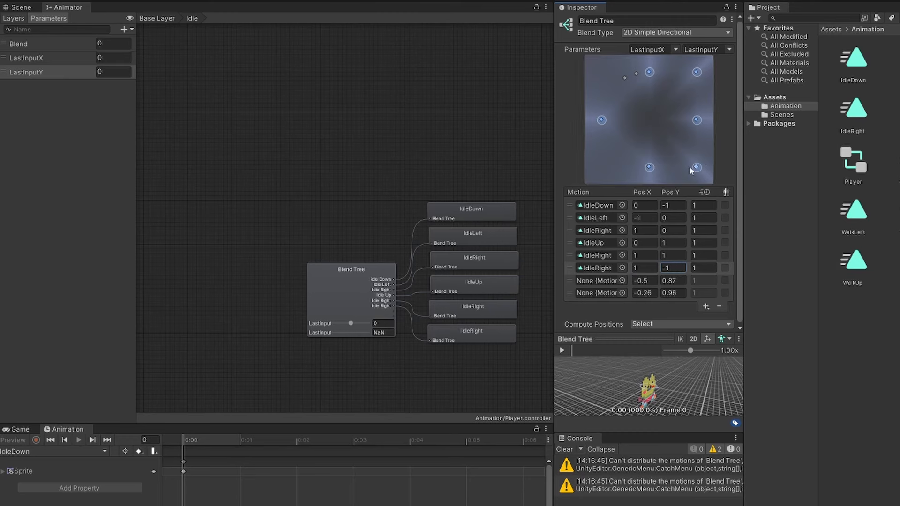
Assign the IdleLeft clip to the seventh motion field and set its position to X -1, Y 1
left_click_drag(594, 284, 594, 281)
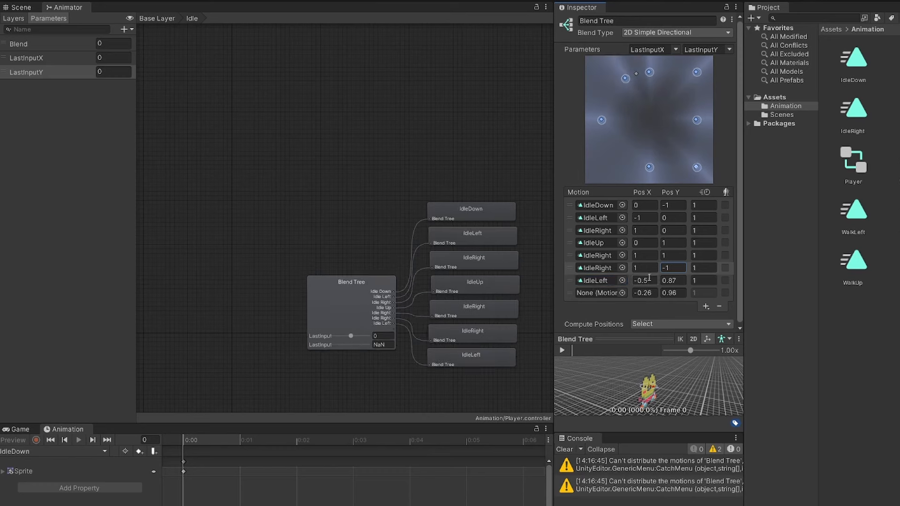
left_click(644, 280)
type("-1")
key("Tab")
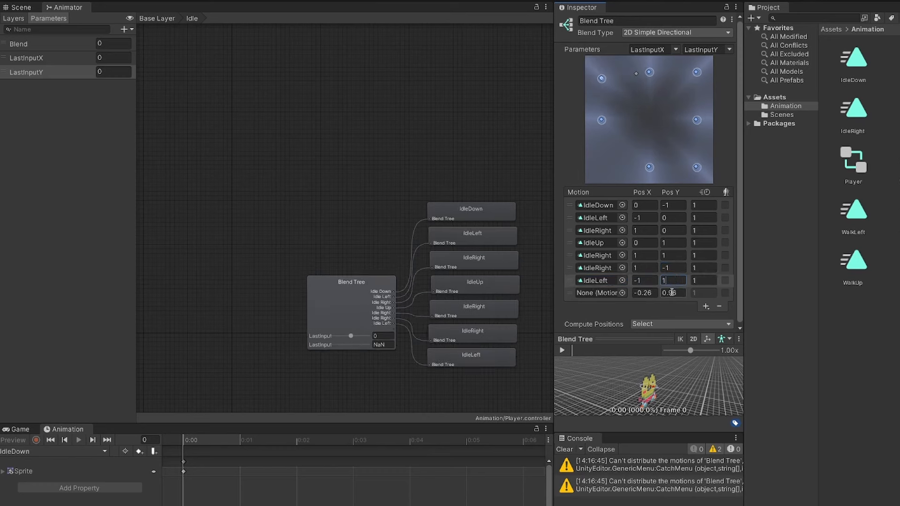
type("1")
Assign the IdleLeft clip to the eighth motion field and set its position to X -1, Y -1
left_click_drag(579, 38, 600, 293)
left_click(647, 292)
type("-1")
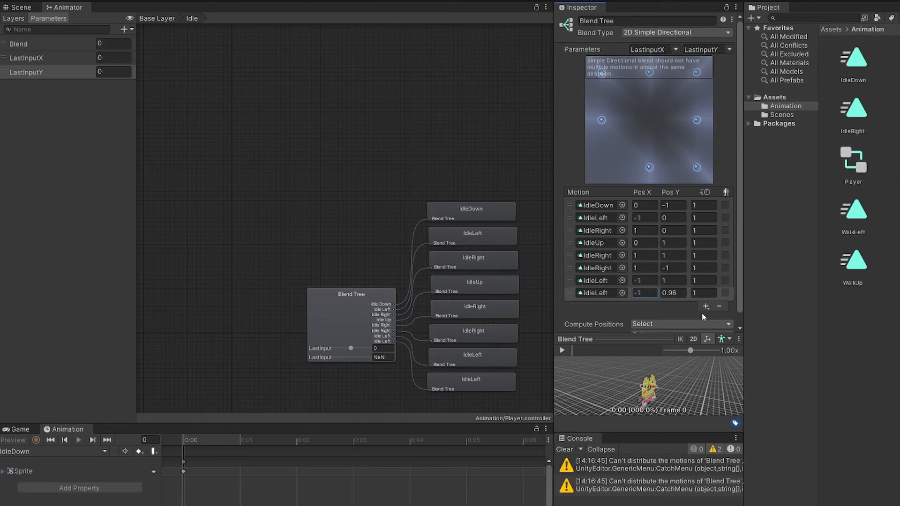
left_click(670, 293)
type("-1")
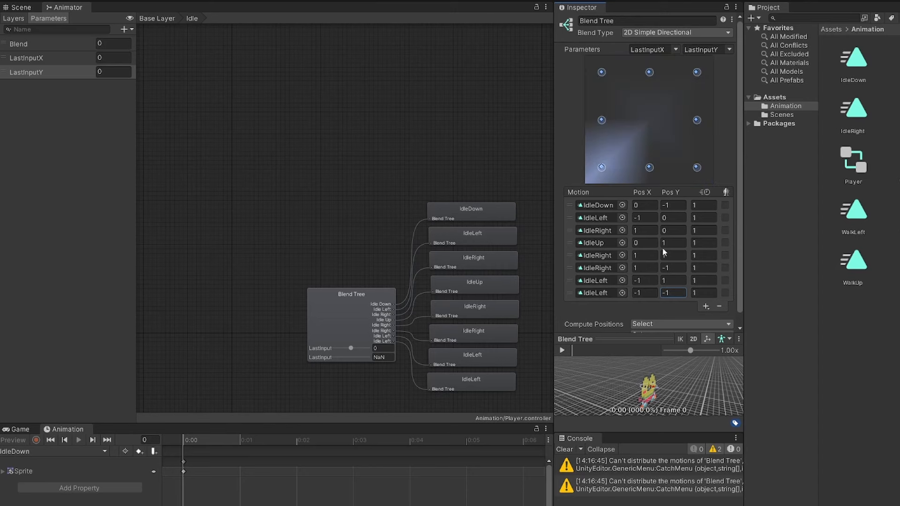
Return to the Base Layer and create a state from a new blend tree between Idle and Exit
scroll(315, 137, "up", 3)
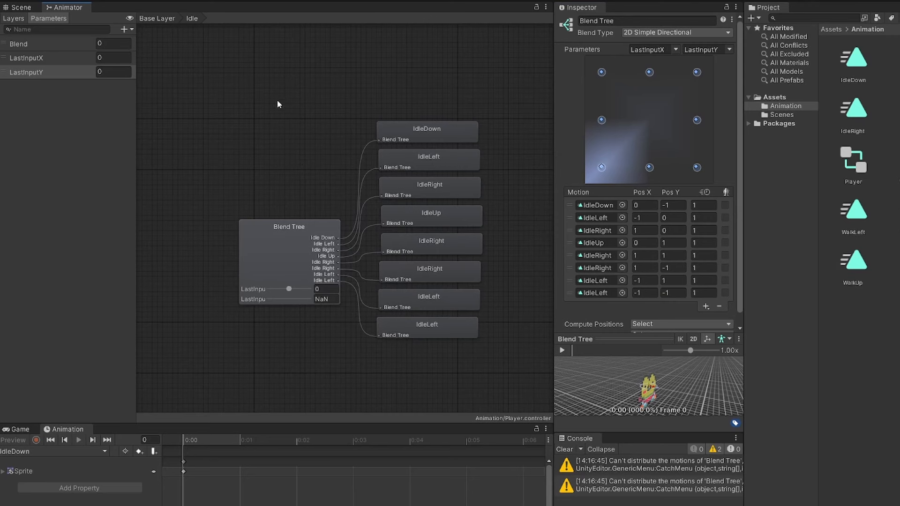
left_click(149, 20)
right_click(374, 183)
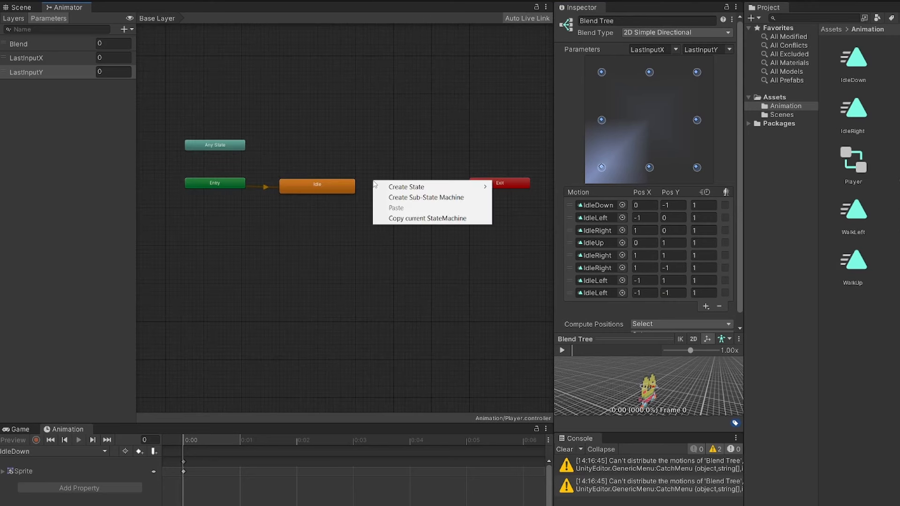
mouse_move(424, 187)
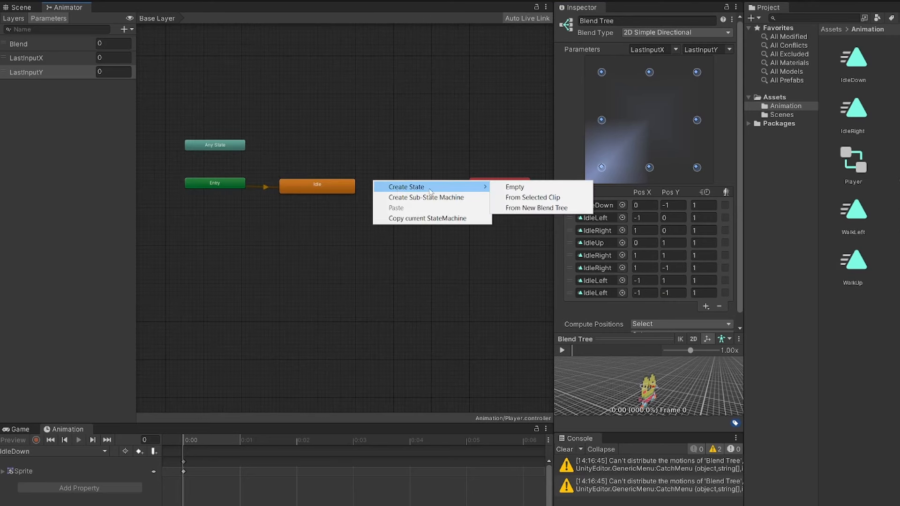
left_click(525, 209)
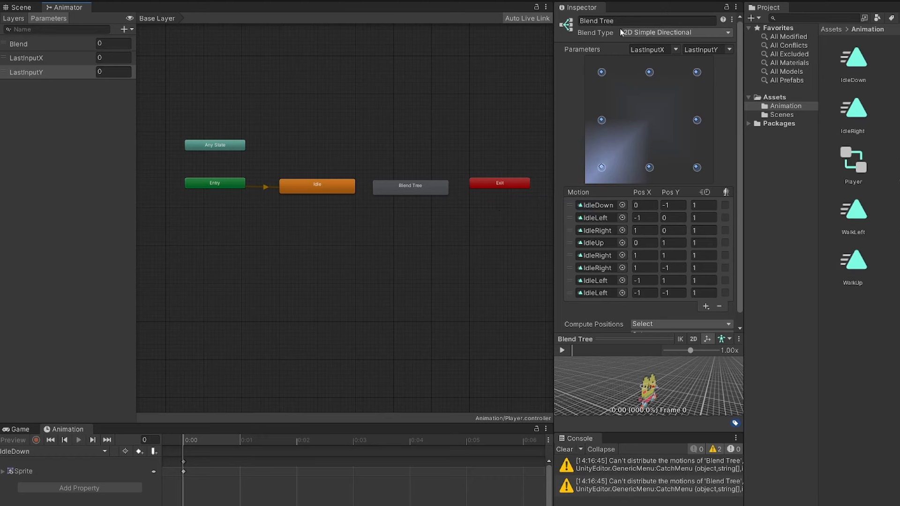
Rename the new blend tree state to Walk
left_click(416, 184)
left_click(642, 22)
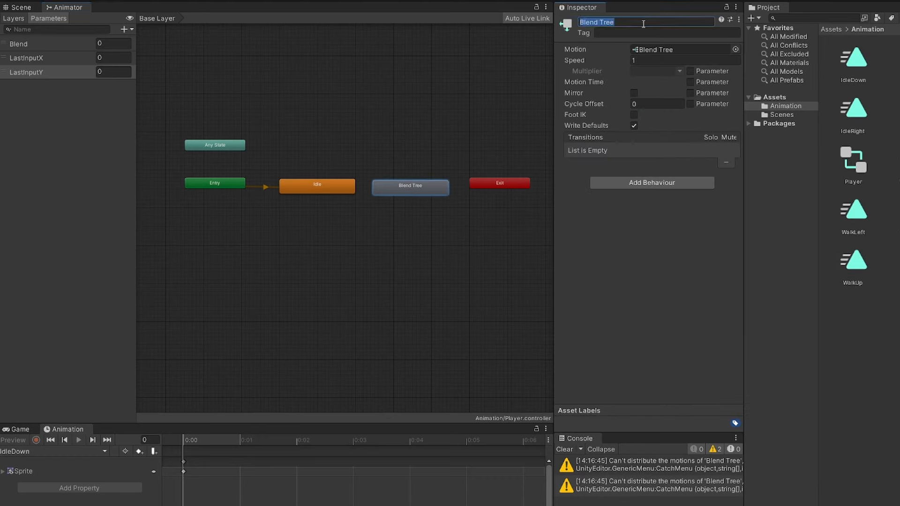
type("Walk")
key("Return")
Open the Walk state's blend tree and set its blend type to 2D Simple Directional
double_click(415, 187)
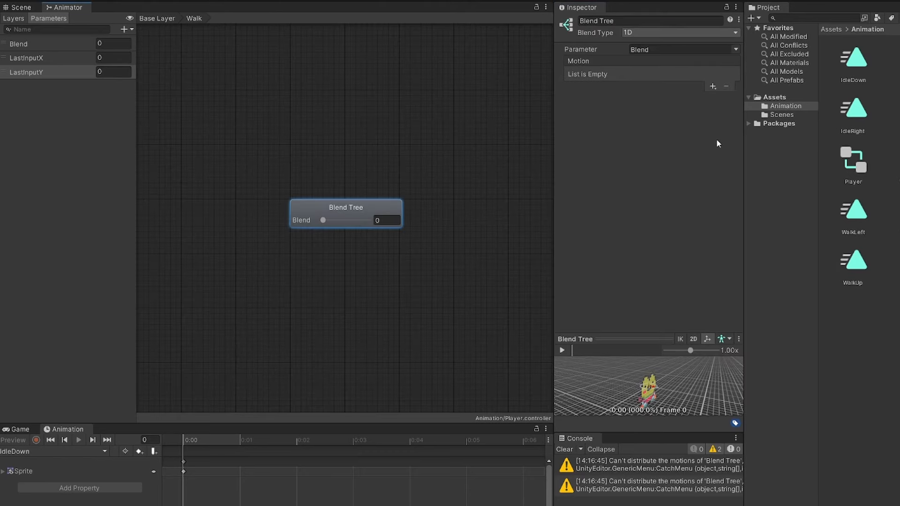
left_click(637, 32)
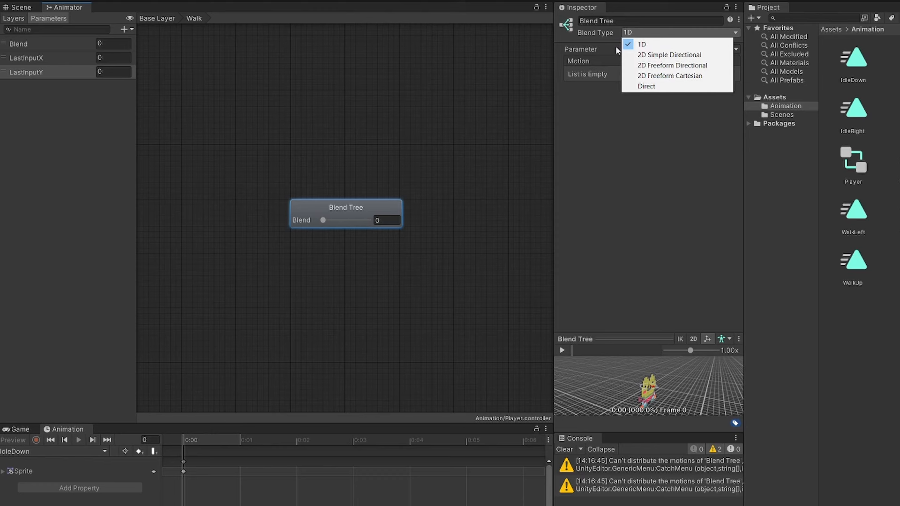
left_click(701, 57)
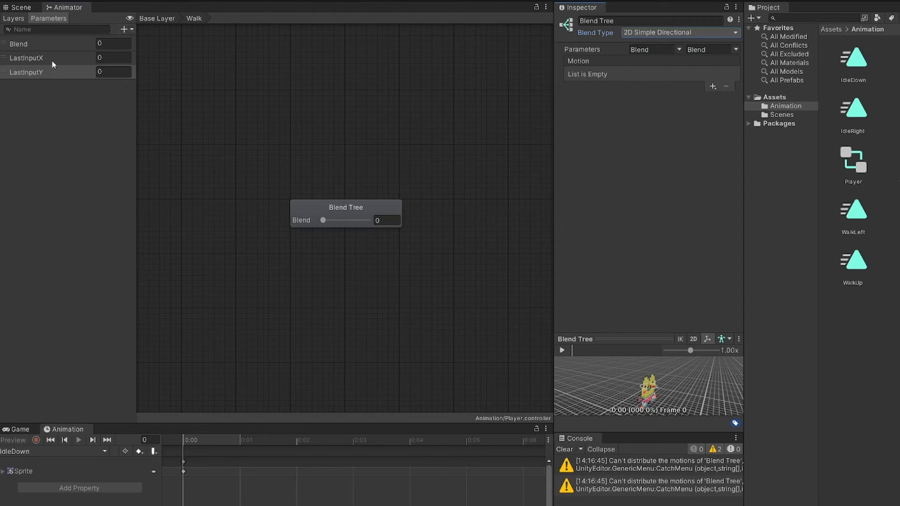
Add two float parameters named InputX and InputY to the animator controller
left_click(132, 30)
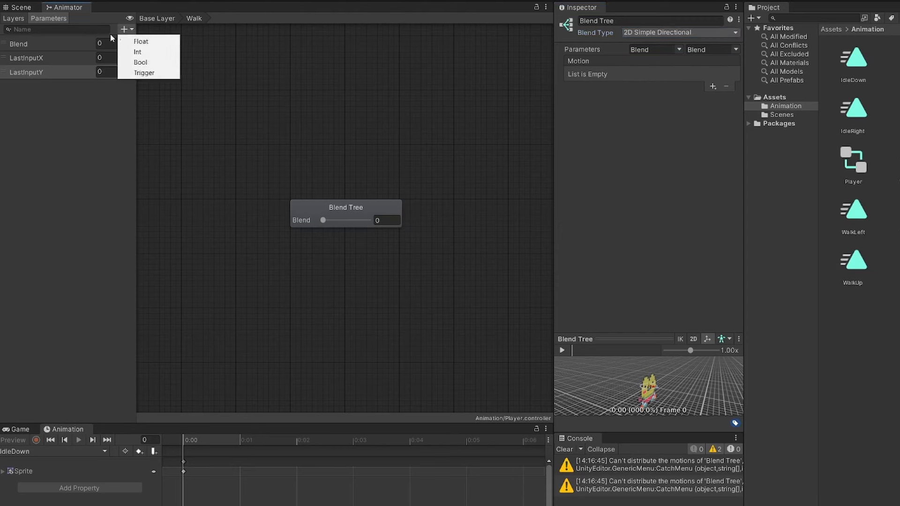
left_click(168, 44)
type("InputX")
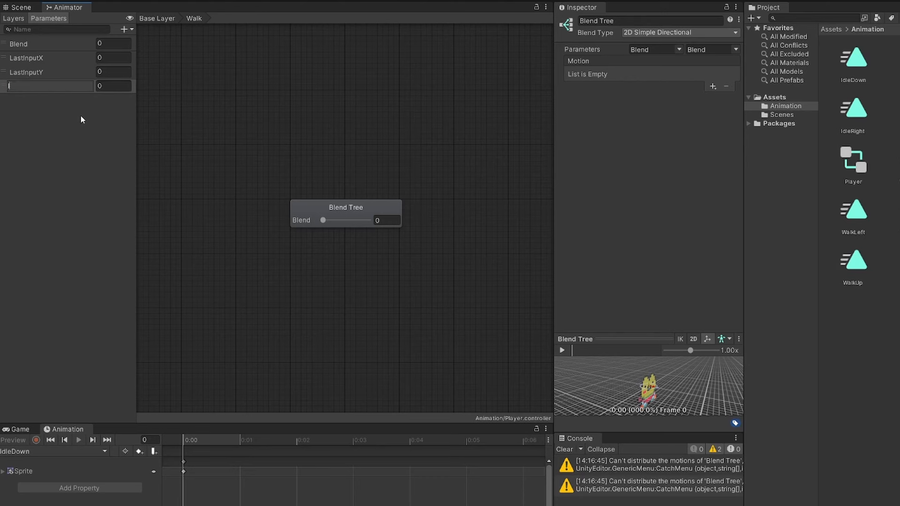
key("Return")
left_click(127, 29)
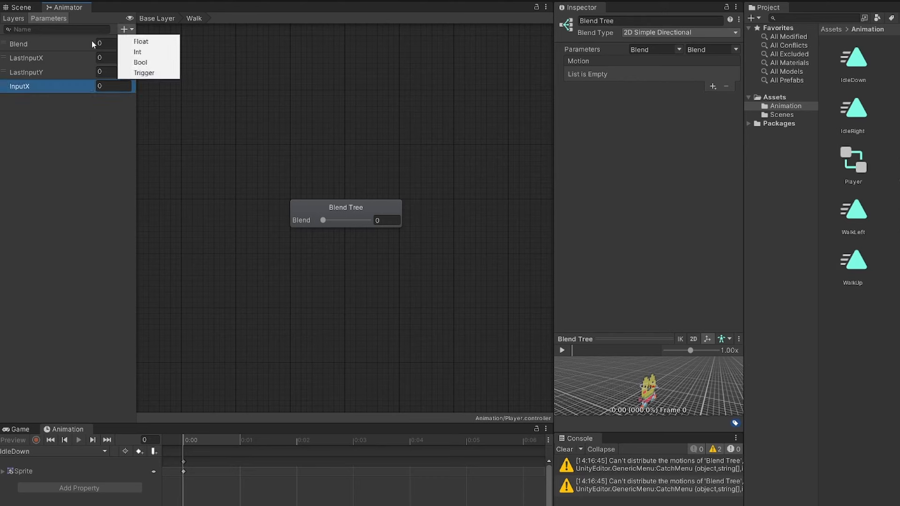
left_click(141, 38)
type("InputY")
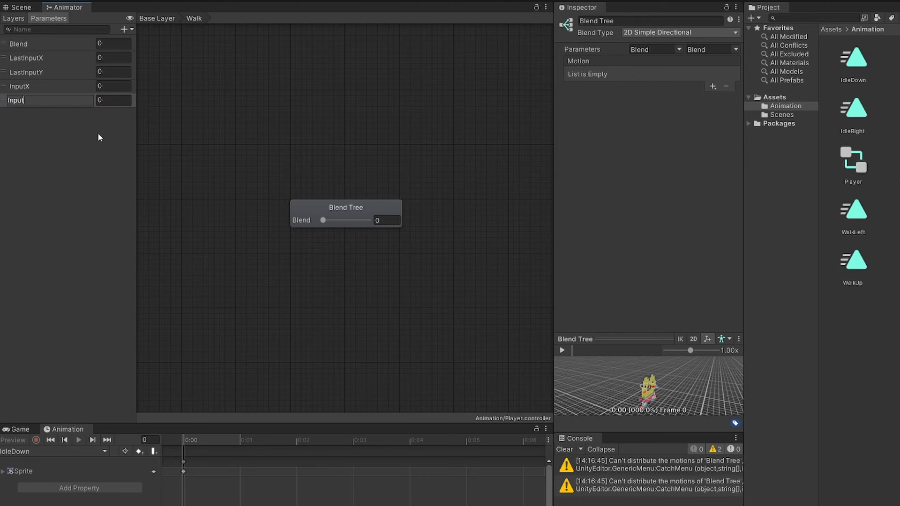
key("Return")
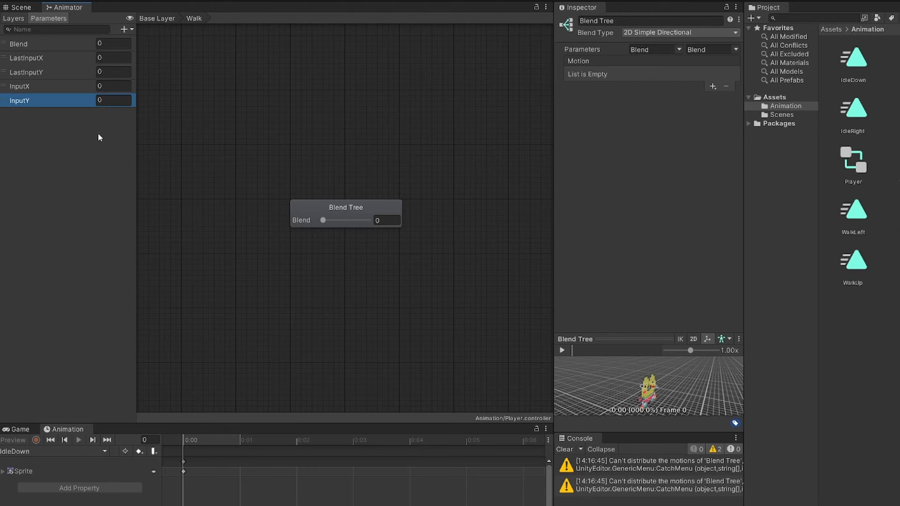
Set the Walk blend tree's two parameters to InputX and InputY
left_click(679, 49)
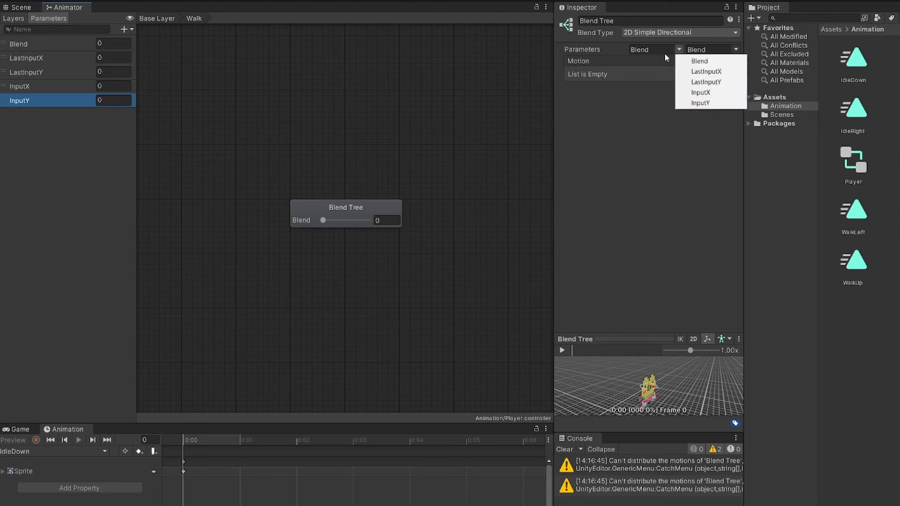
left_click(700, 92)
left_click(731, 49)
left_click(757, 103)
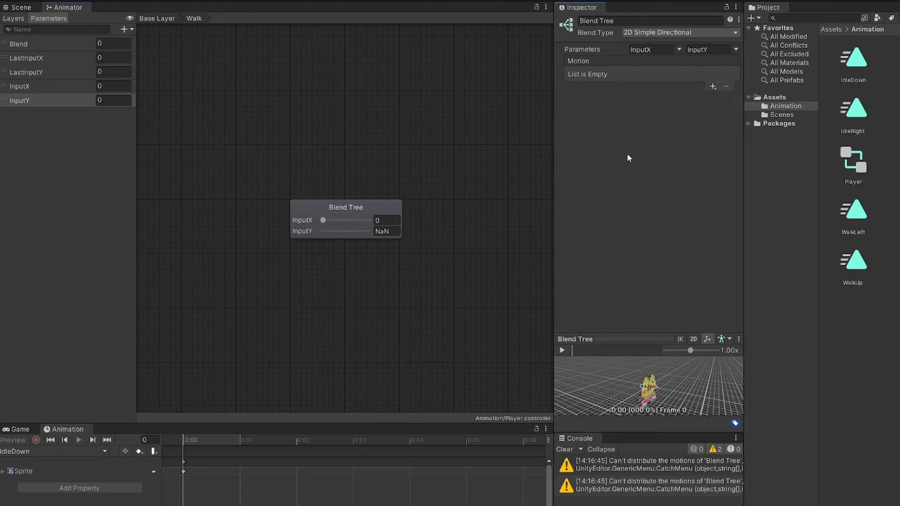
Add eight motion fields to the Walk blend tree
left_click(713, 87)
left_click(717, 97)
left_click(712, 87)
left_click(712, 99)
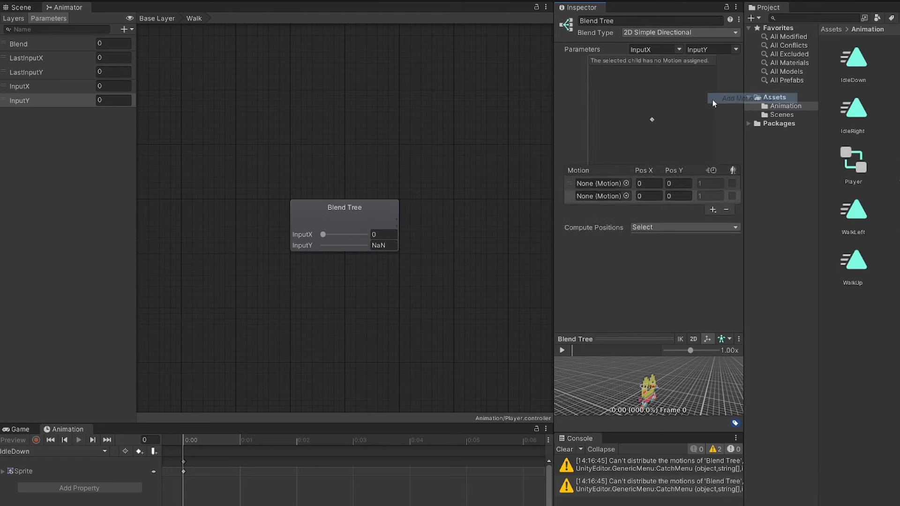
left_click(713, 231)
left_click(725, 241)
left_click(714, 243)
left_click(726, 255)
left_click(736, 267)
left_click(713, 268)
left_click(725, 280)
left_click(712, 281)
left_click(726, 292)
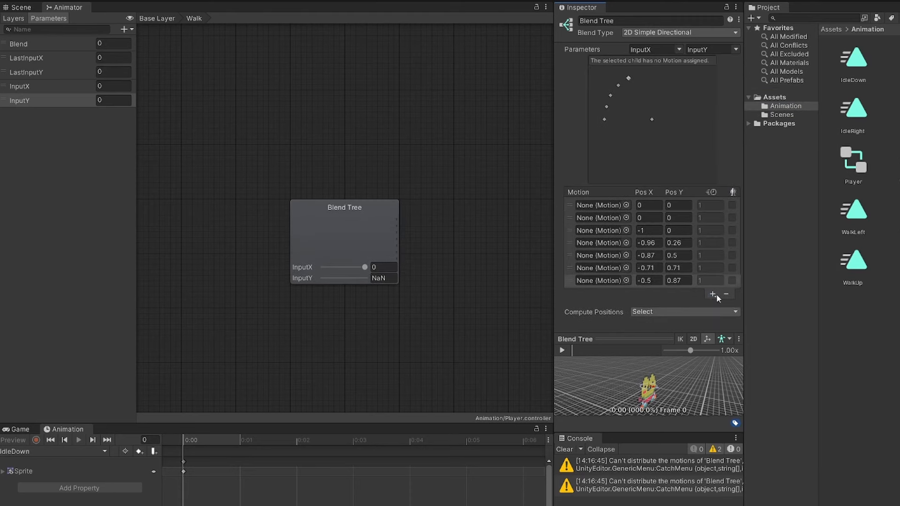
left_click(715, 294)
left_click(726, 305)
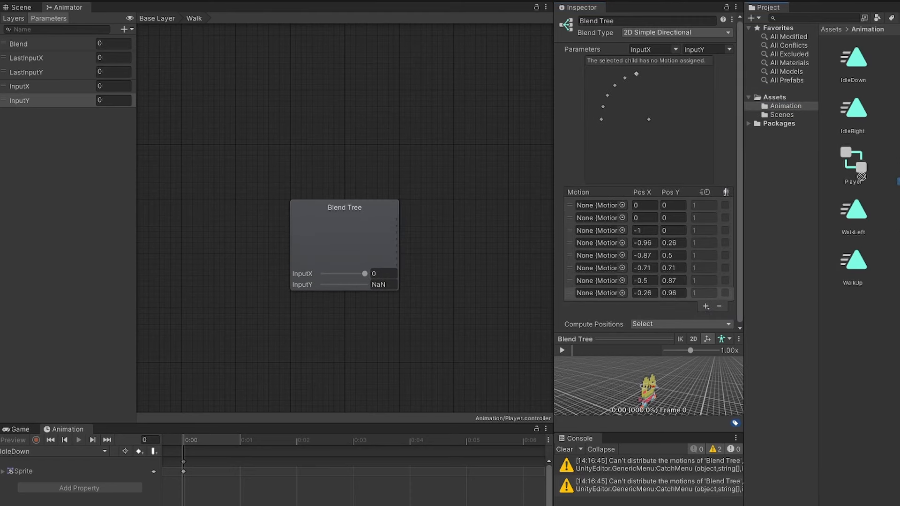
Assign the WalkDown clip to the first motion field and set its Y position to -1
left_click_drag(864, 176, 603, 206)
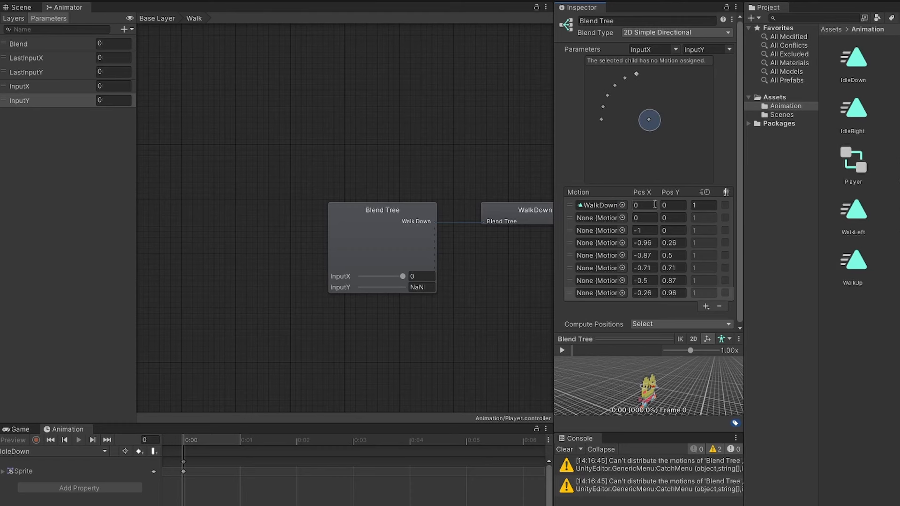
left_click(685, 205)
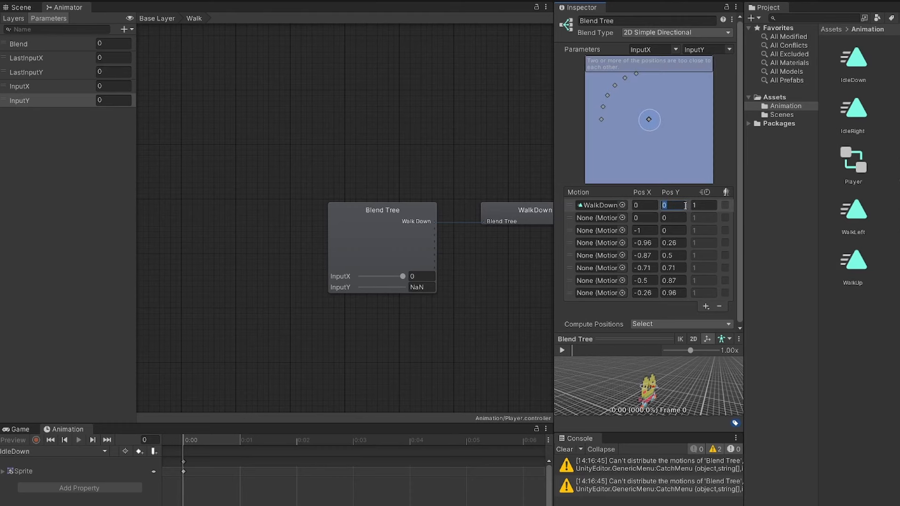
type("-1")
Assign the WalkLeft, WalkRight and WalkUp clips to the second, third and fourth motion fields
left_click_drag(853, 216, 602, 218)
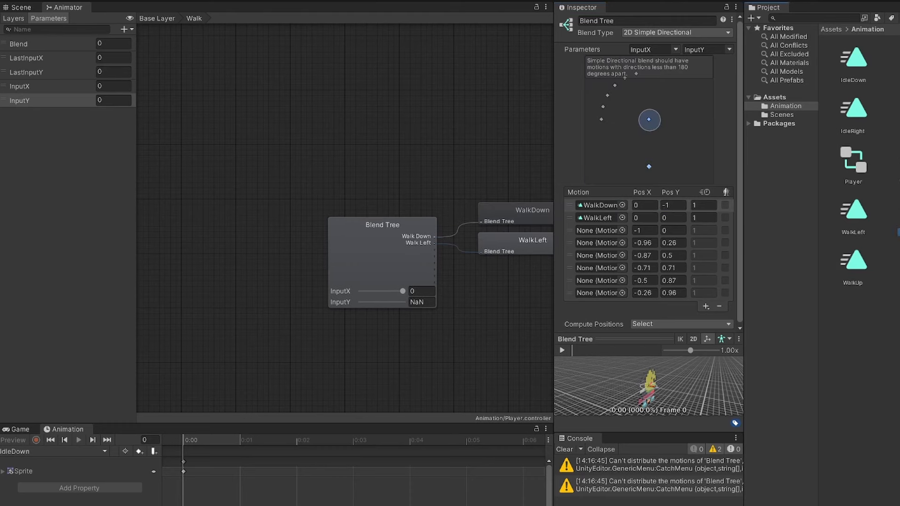
left_click_drag(898, 215, 609, 230)
left_click_drag(852, 266, 596, 243)
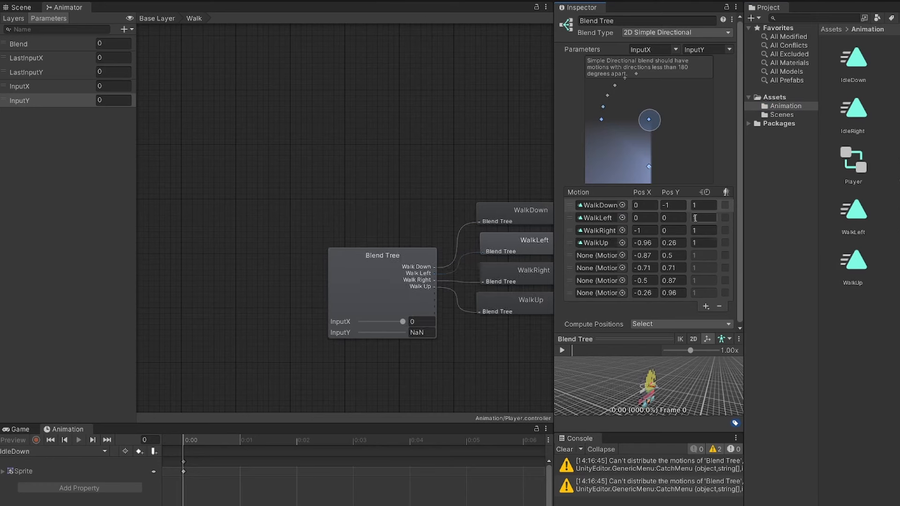
Set the X position of the second motion (WalkLeft) to -1 and of the third motion (WalkRight) to 1
left_click(644, 218)
type("-1")
left_click(655, 232)
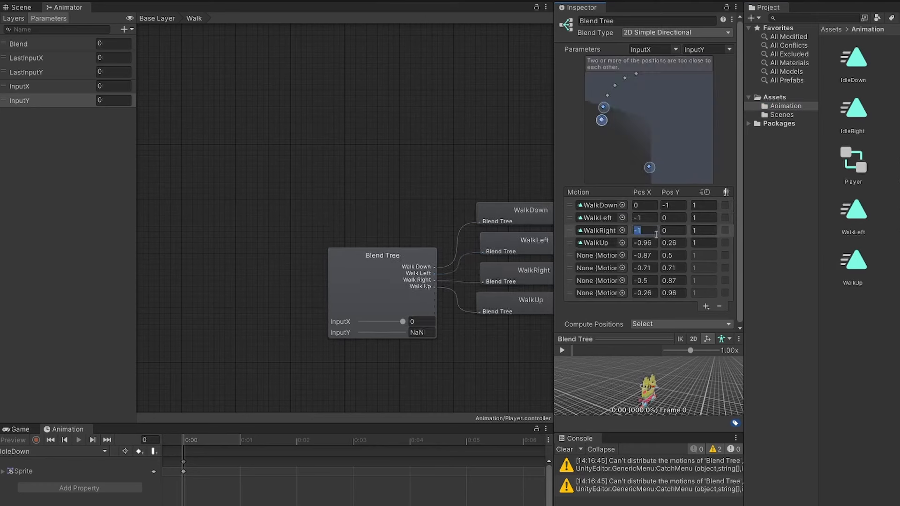
type("1")
Set the WalkUp motion's position to X 0, Y 1
left_click(654, 240)
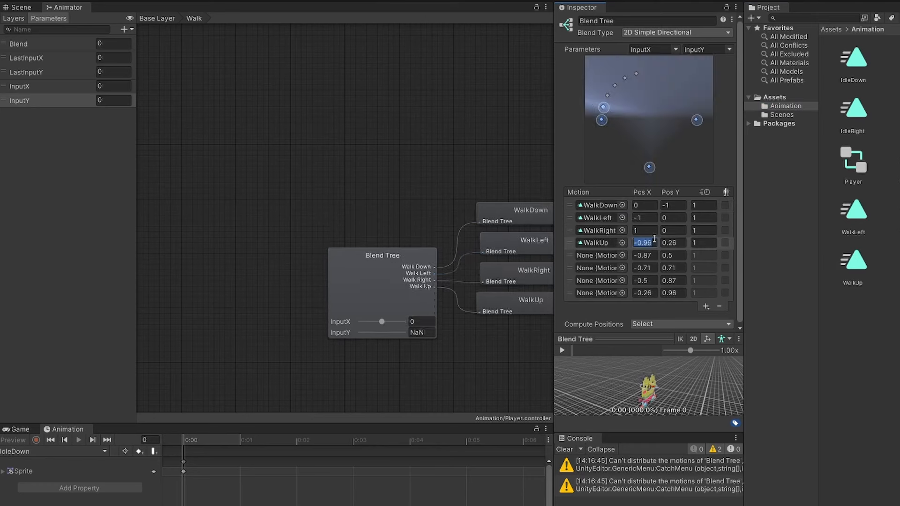
type("0")
key("Tab")
type("1")
left_click(673, 255)
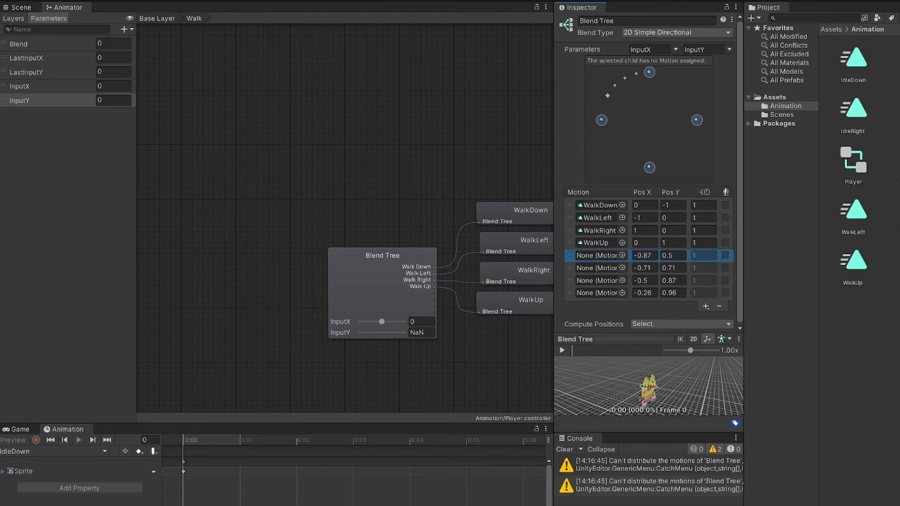
Assign the WalkRight clip to the fifth and sixth motion fields and set both X positions to 1
left_click_drag(662, 281, 608, 257)
left_click_drag(899, 209, 607, 269)
left_click(649, 256)
type("1")
left_click(650, 268)
type("1")
Set the fifth motion's Y position to -1 and the sixth motion's Y position to 1
left_click(674, 253)
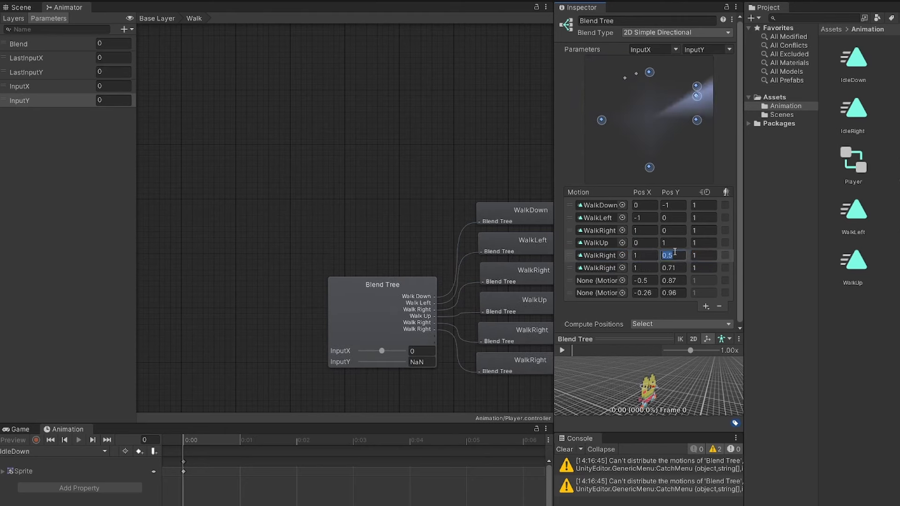
type("-1")
left_click(673, 267)
type("1")
left_click(688, 274)
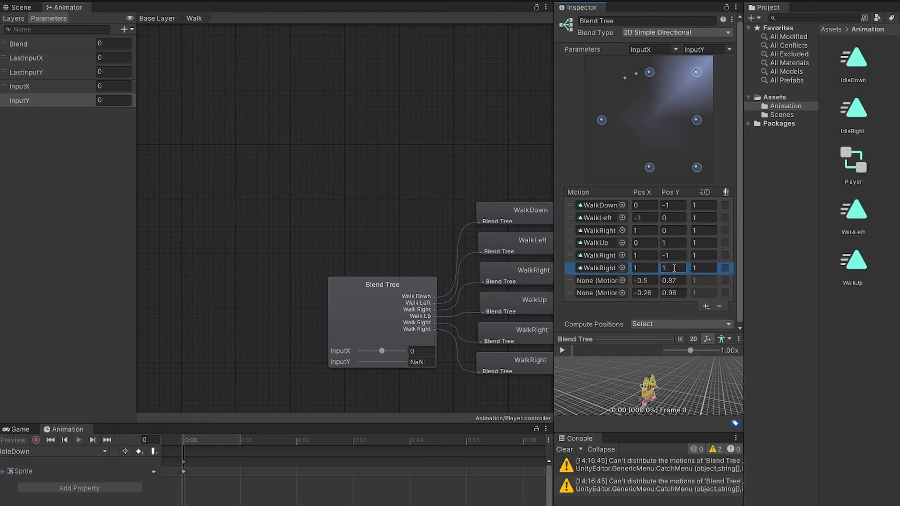
Assign the WalkLeft clip to the seventh and eighth motion fields and set the seventh's position to X -1, Y 1
left_click_drag(853, 210, 599, 280)
left_click_drag(853, 210, 598, 293)
left_click(648, 281)
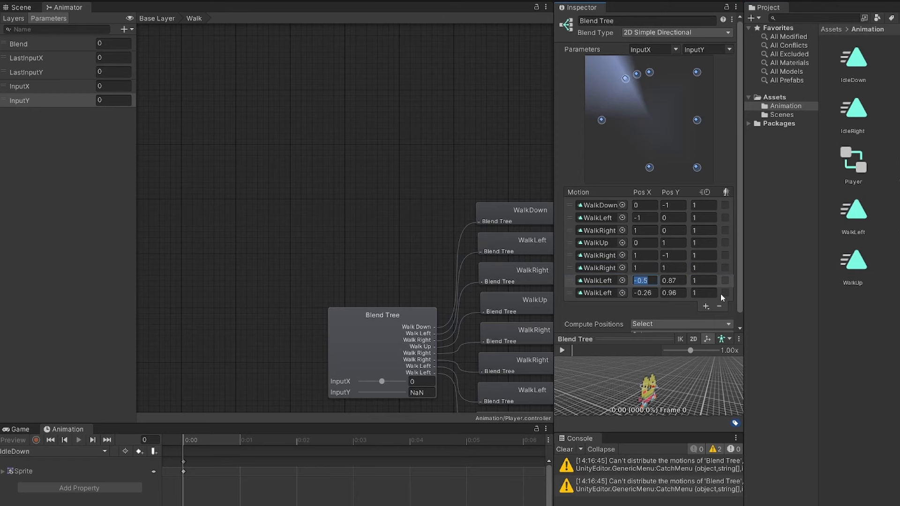
left_click(671, 282)
type("1")
Set the eighth motion field's position to X -1, Y -1
left_click(653, 293)
type("-1")
left_click(672, 293)
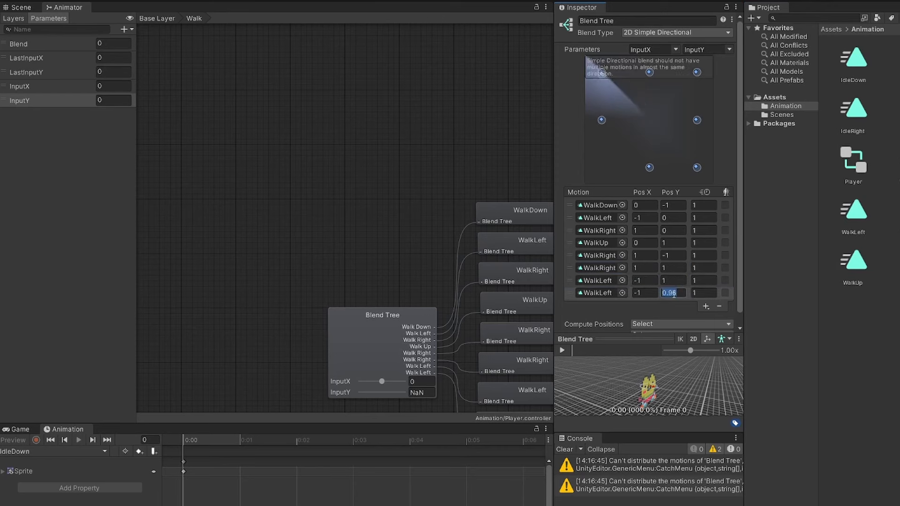
type("-1")
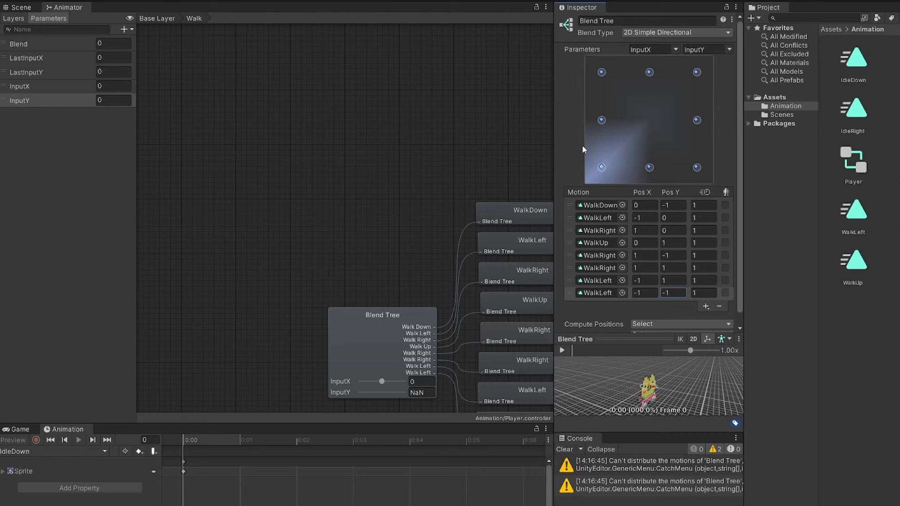
left_click(651, 117)
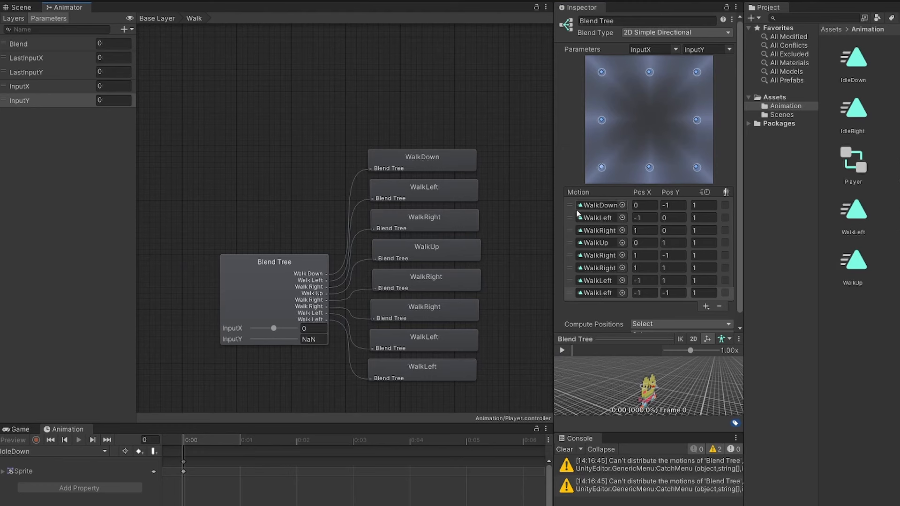
left_click(569, 258)
mouse_move(569, 259)
left_mouse_down()
mouse_move(570, 245)
mouse_move(571, 272)
mouse_move(570, 257)
left_mouse_up()
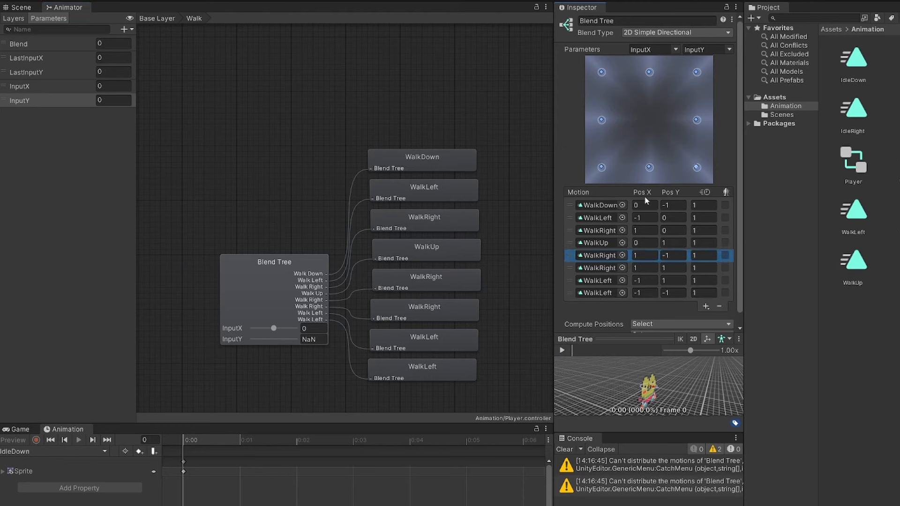
left_click(645, 254)
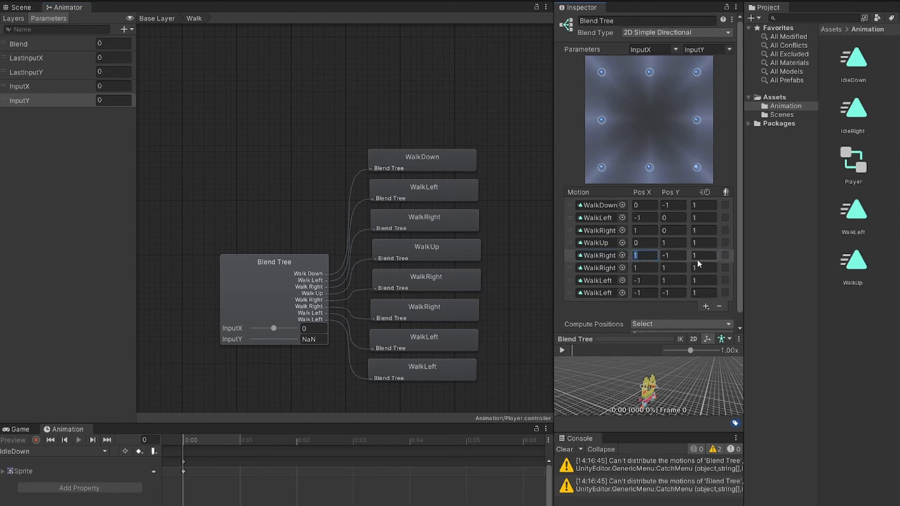
left_click(598, 258)
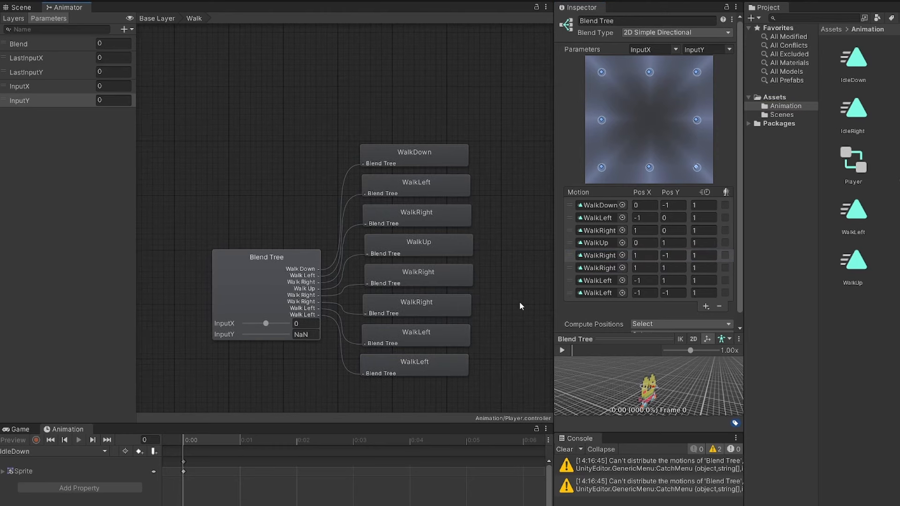
Go back from the Walk blend tree to the Base Layer state graph
left_click(162, 22)
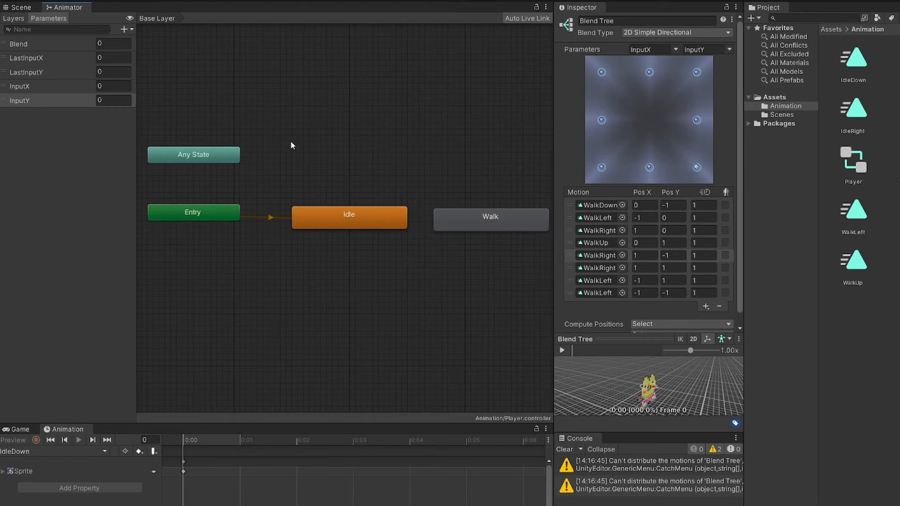
Arrange the states in a vertical column, with Idle below Entry and Walk below Idle
middle_click_drag(291, 140, 291, 127)
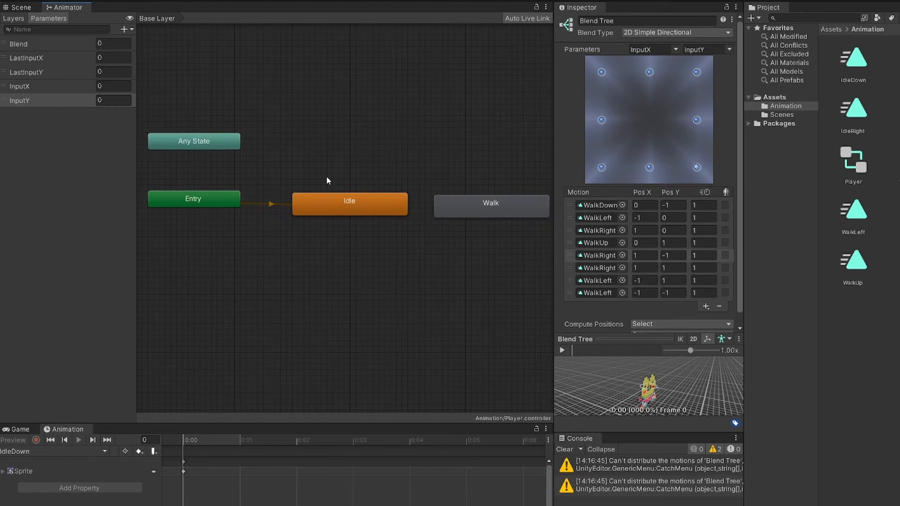
left_click_drag(336, 209, 176, 275)
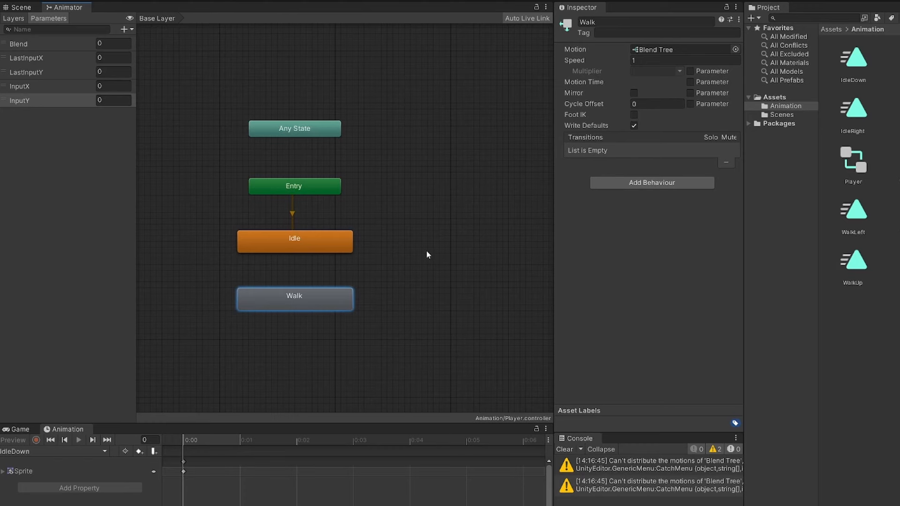
middle_click_drag(426, 249, 414, 264)
scroll(412, 253, "up", 2)
scroll(450, 257, "up", 1)
Create a transition from the Idle state to the Walk state
left_click(312, 147)
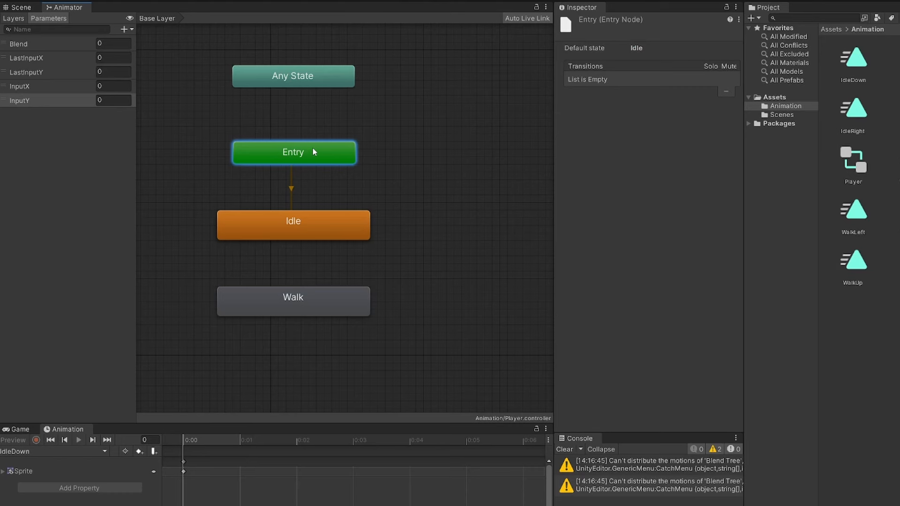
left_click(308, 232)
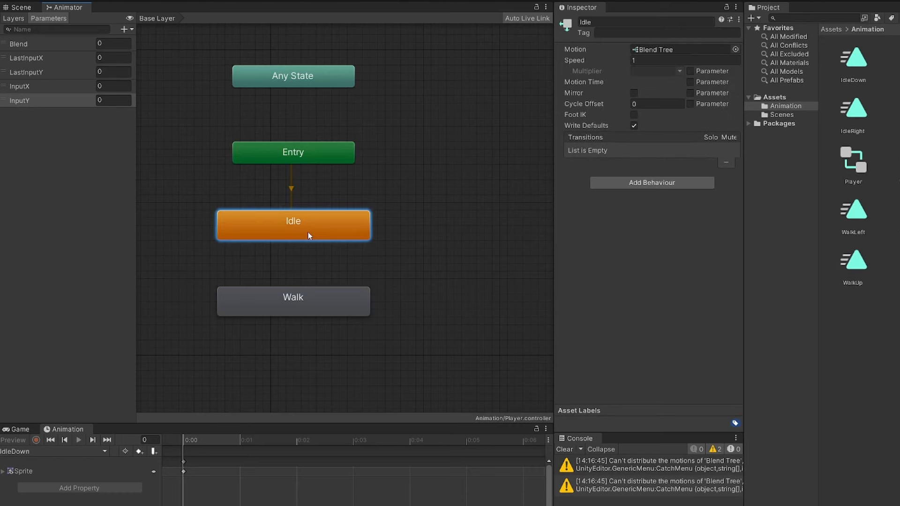
right_click(311, 232)
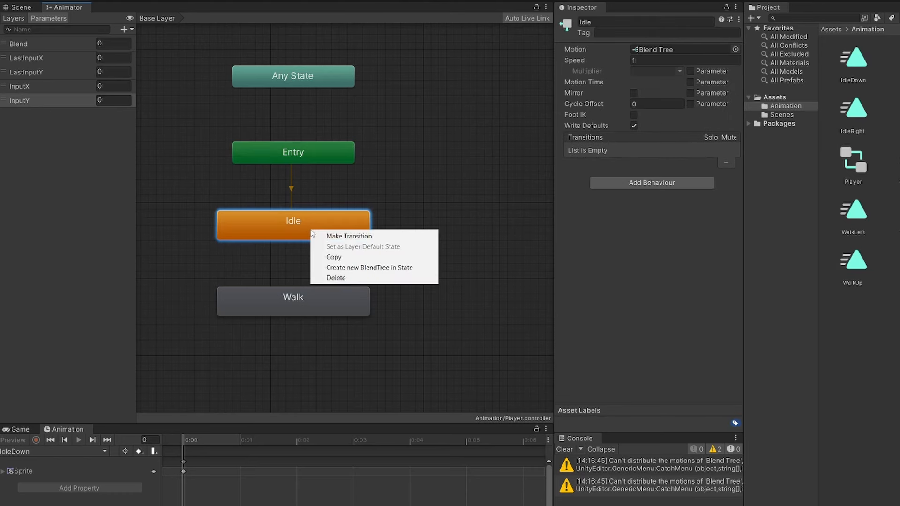
left_click(355, 235)
left_click(307, 309)
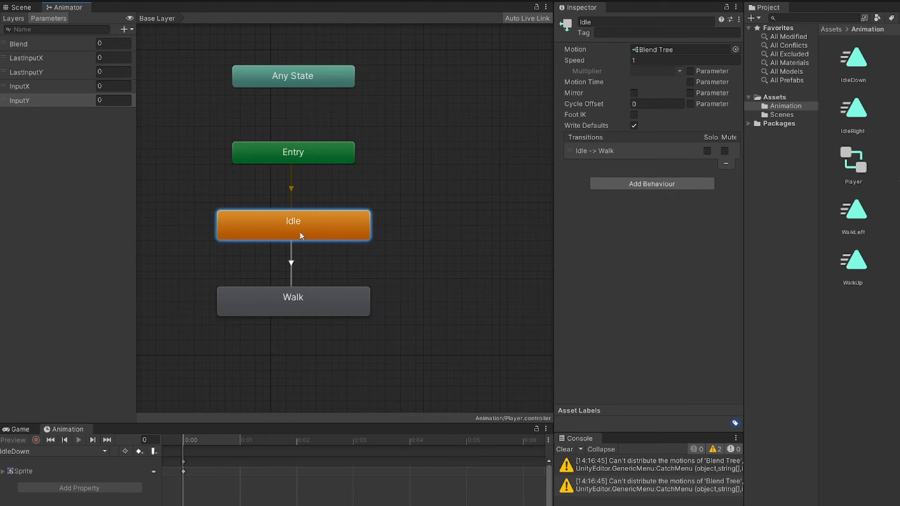
Turn off Has Exit Time and Fixed Duration for the Idle-to-Walk transition and set its Transition Duration to 0
left_click(291, 280)
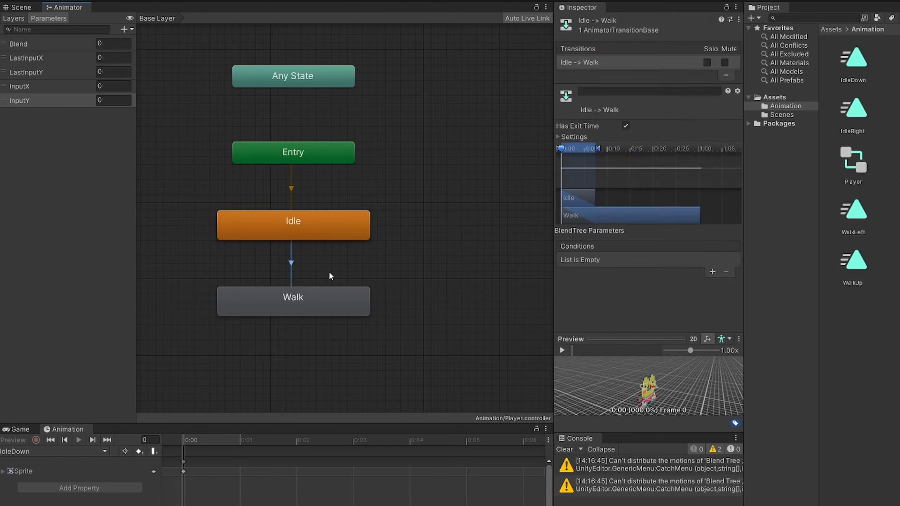
left_click(297, 258)
left_click(291, 266)
left_click(562, 139)
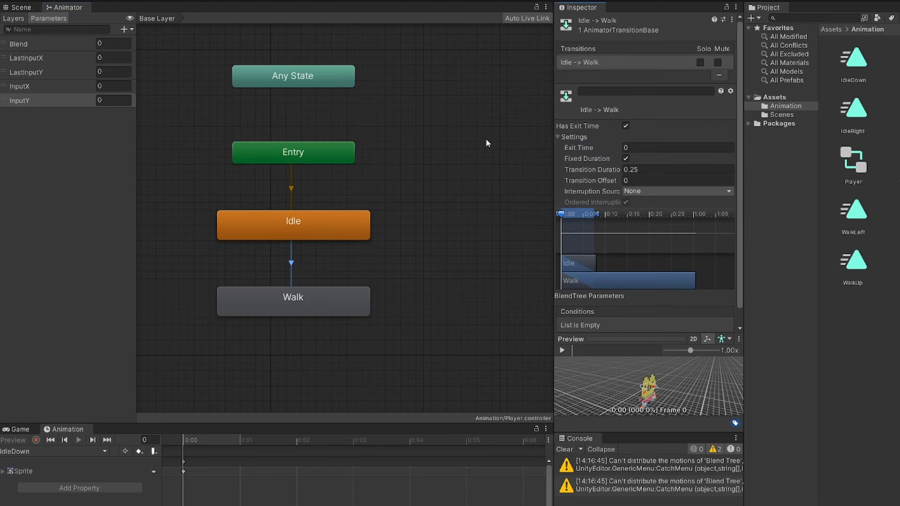
scroll(574, 152, "down", 2)
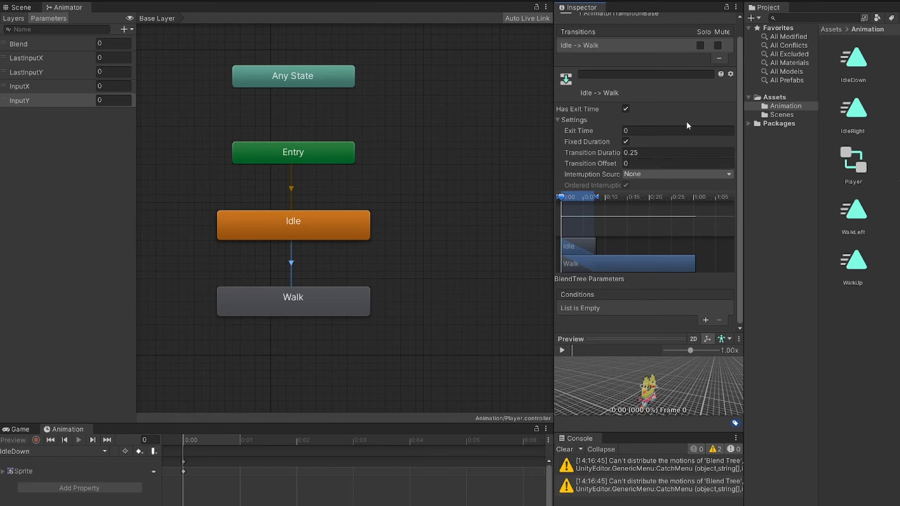
left_click(626, 109)
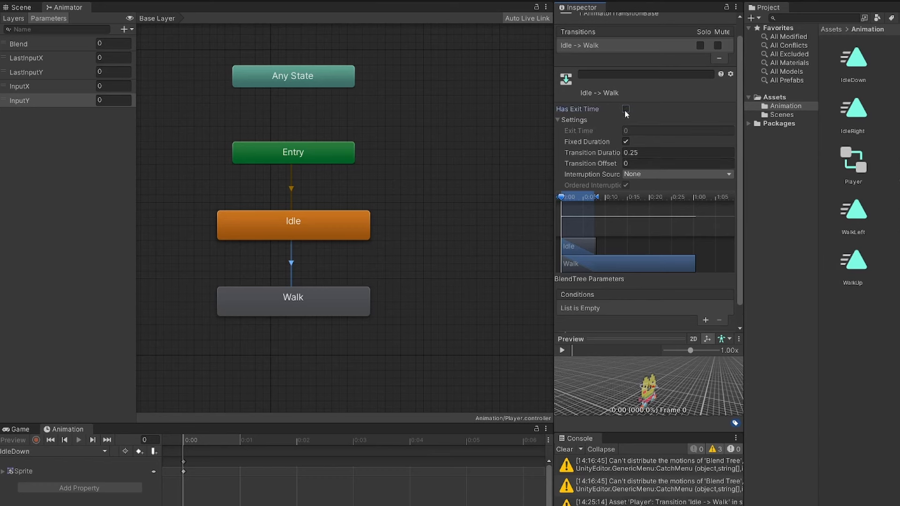
left_click(625, 142)
left_click(646, 152)
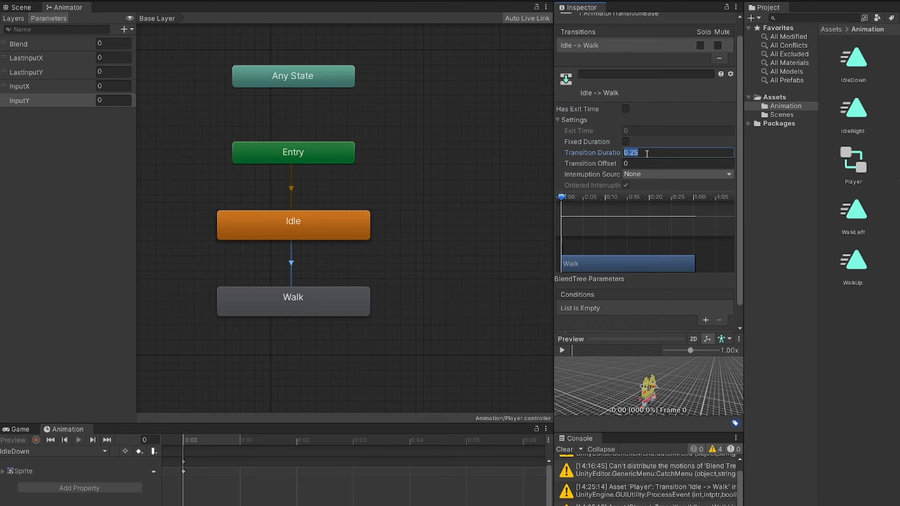
type("0")
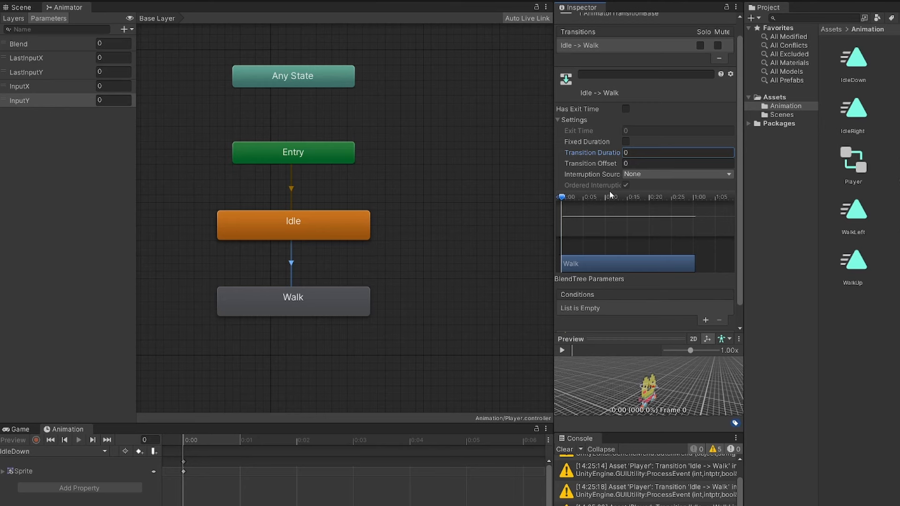
Add a condition to the Idle-to-Walk transition
scroll(605, 300, "up", 2)
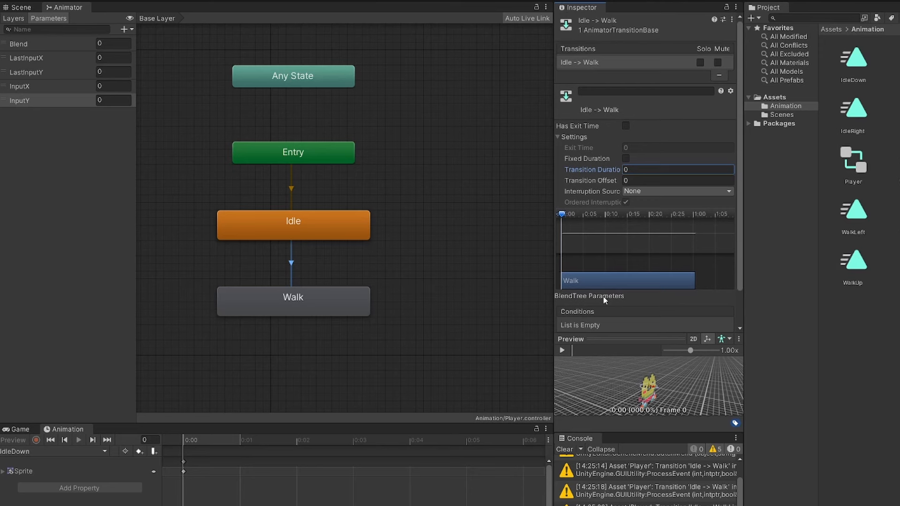
scroll(605, 300, "down", 2)
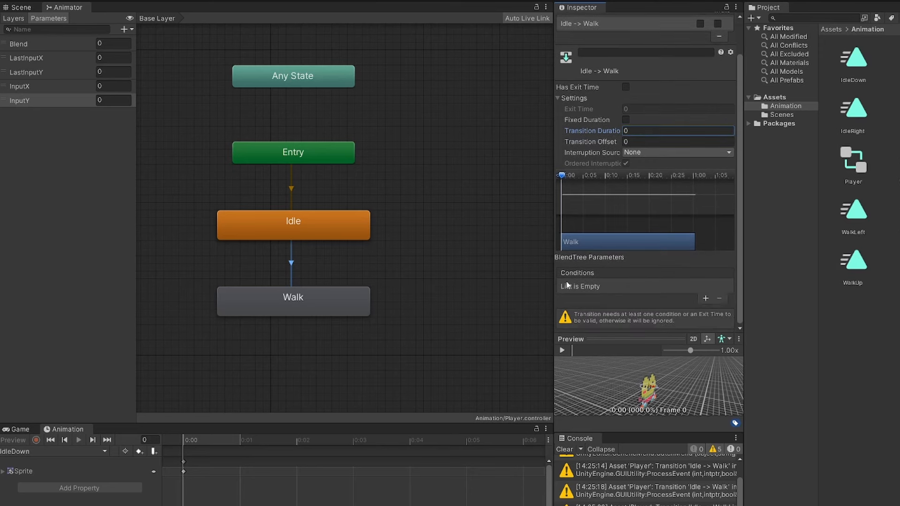
left_click(704, 299)
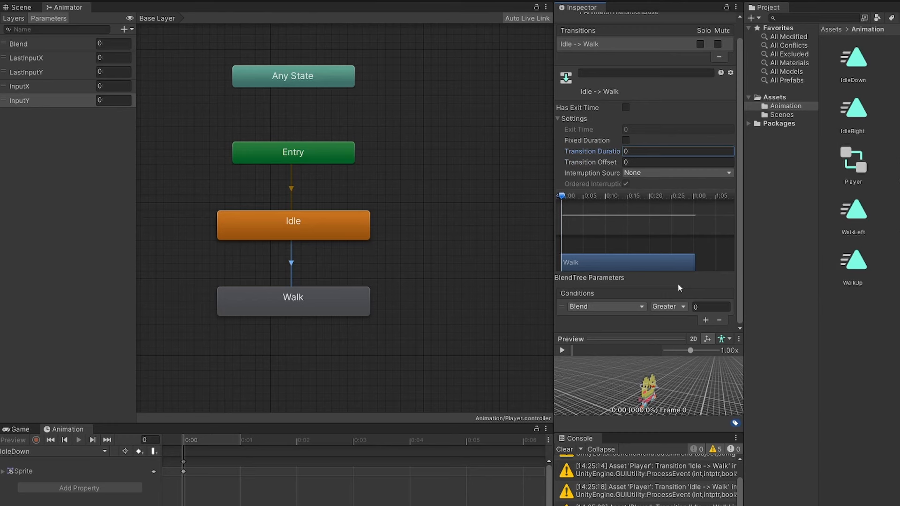
left_click(637, 308)
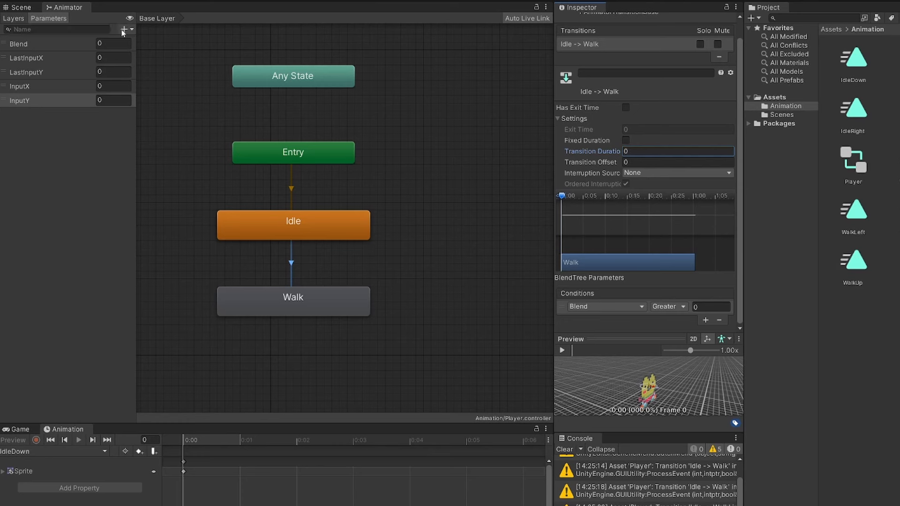
Add a Bool parameter named isWalking to the animator controller
left_click(124, 29)
left_click(153, 62)
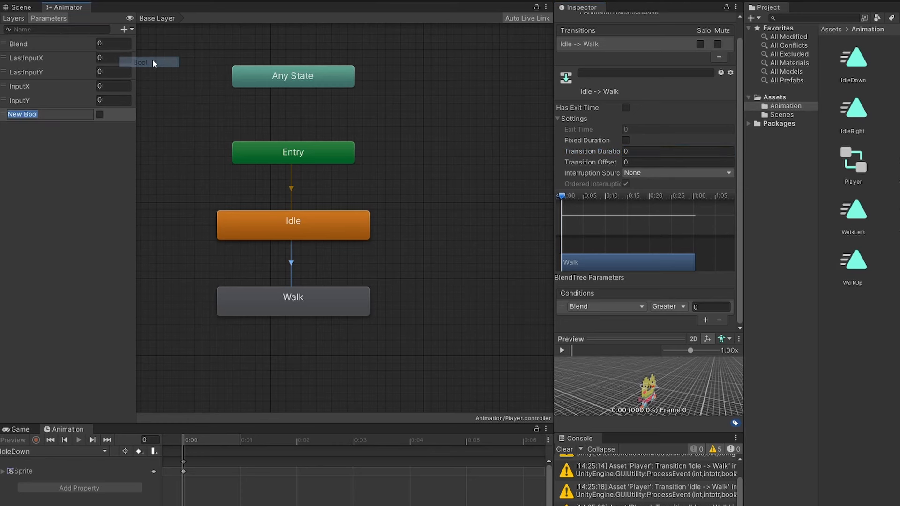
type("isWalking")
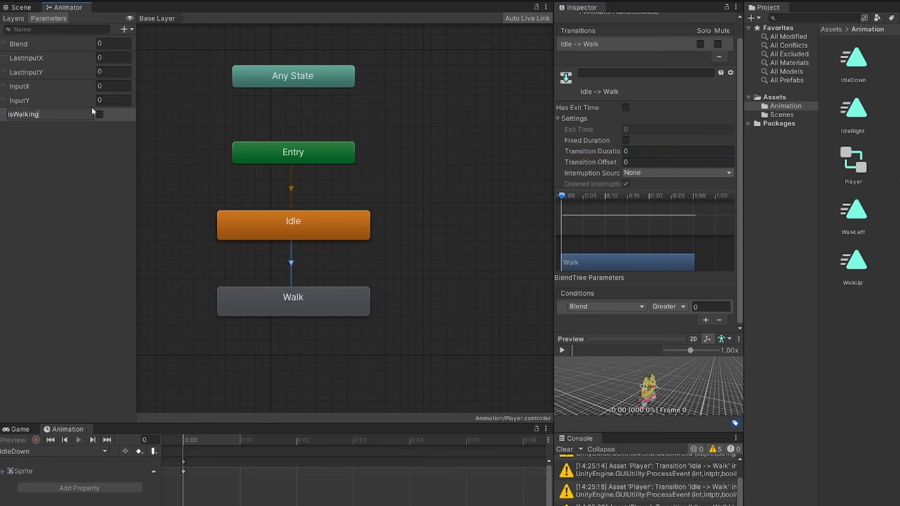
key("Return")
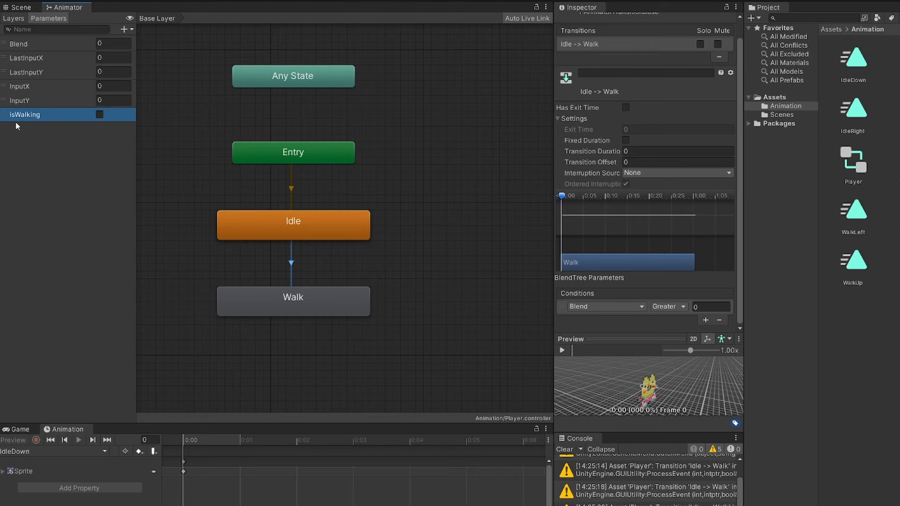
Make the Idle-to-Walk transition's condition use isWalking with the value true
left_click(291, 267)
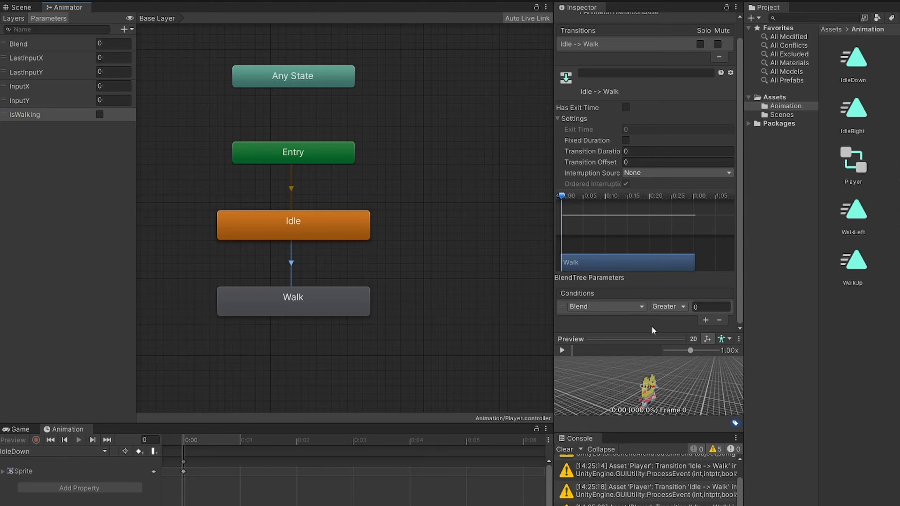
left_click(607, 307)
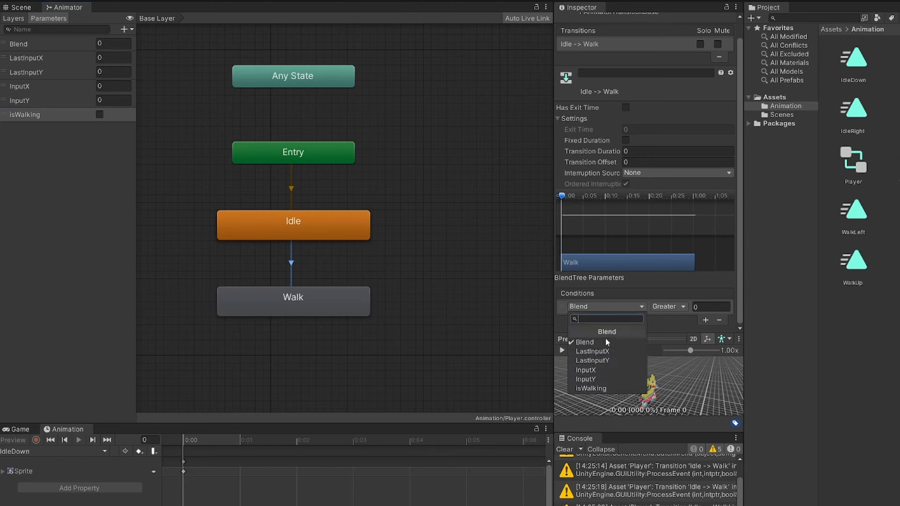
left_click(590, 388)
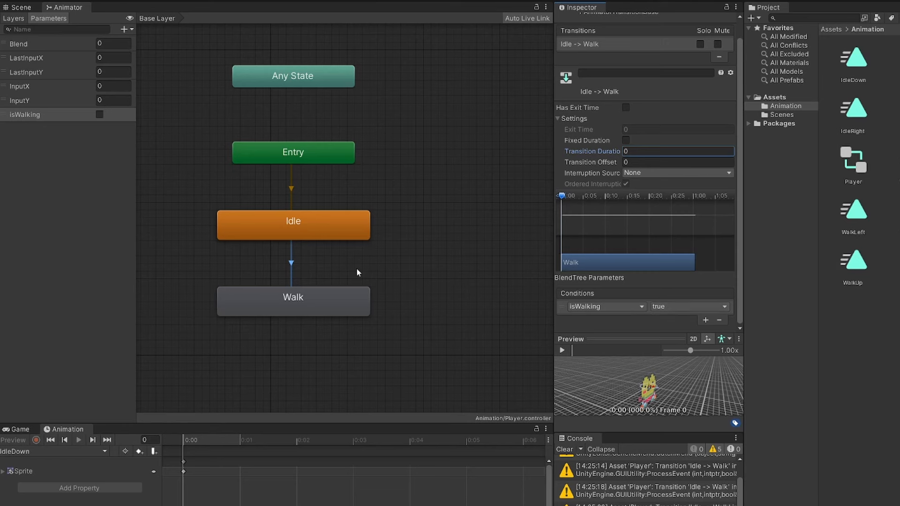
Create a transition from the Walk state back to the Idle state
right_click(294, 305)
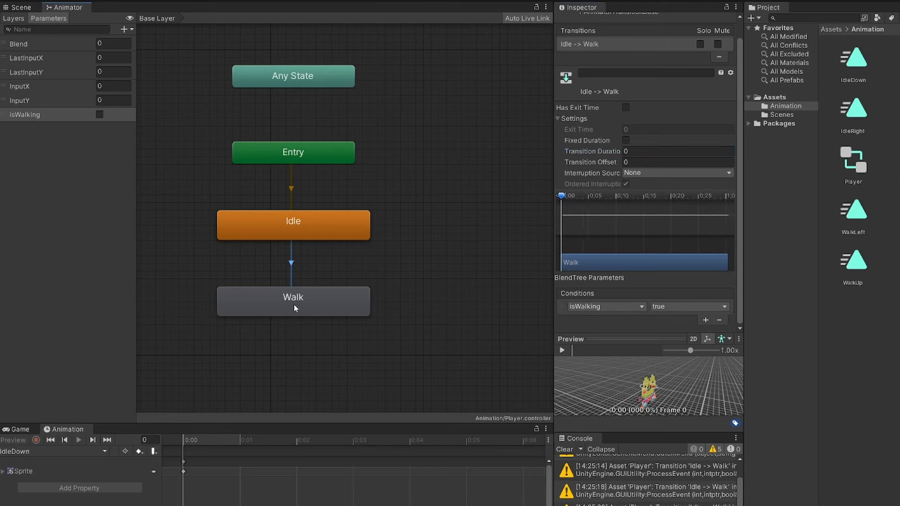
left_click(276, 305)
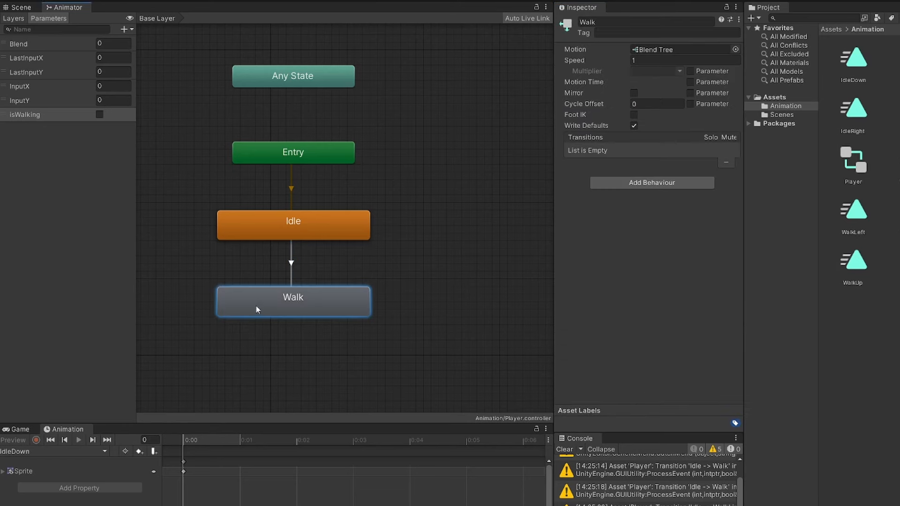
right_click(256, 305)
left_click(271, 311)
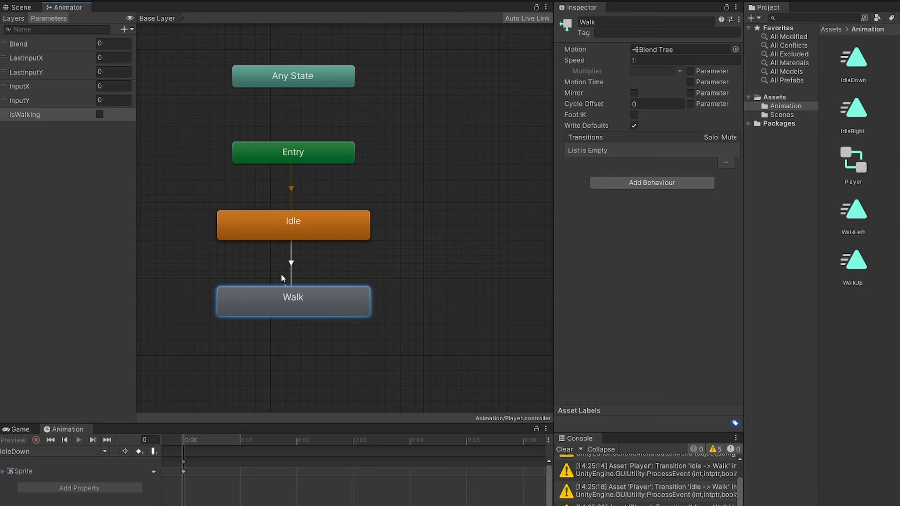
left_click(273, 224)
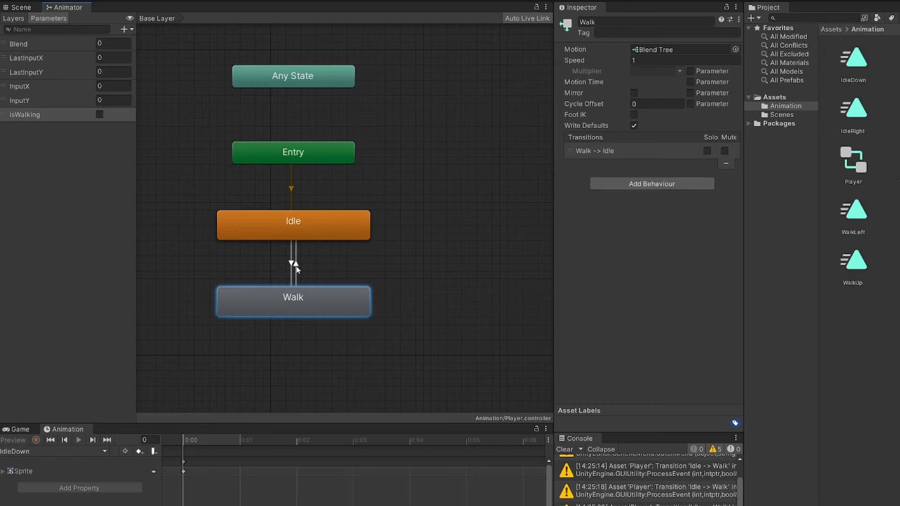
Turn off Has Exit Time and Fixed Duration for the Walk-to-Idle transition and set its Transition Duration to 0
left_click(296, 264)
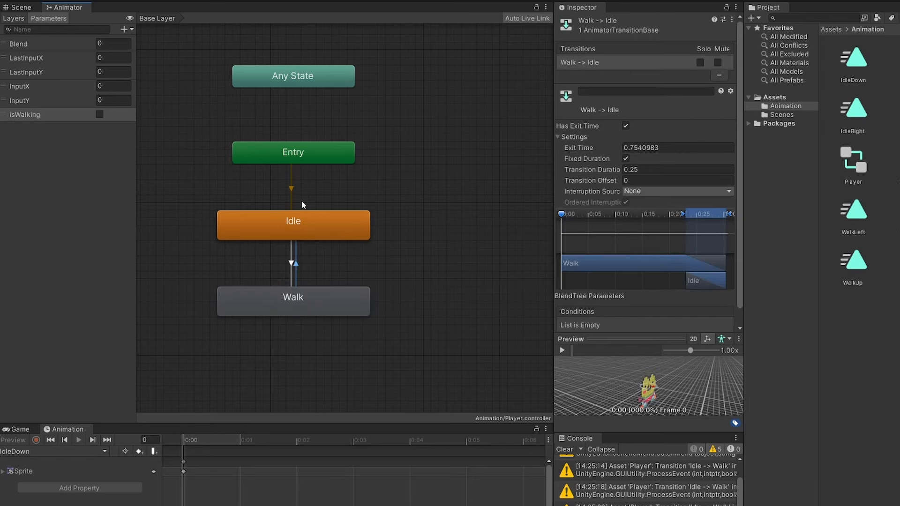
left_click(625, 125)
left_click(626, 159)
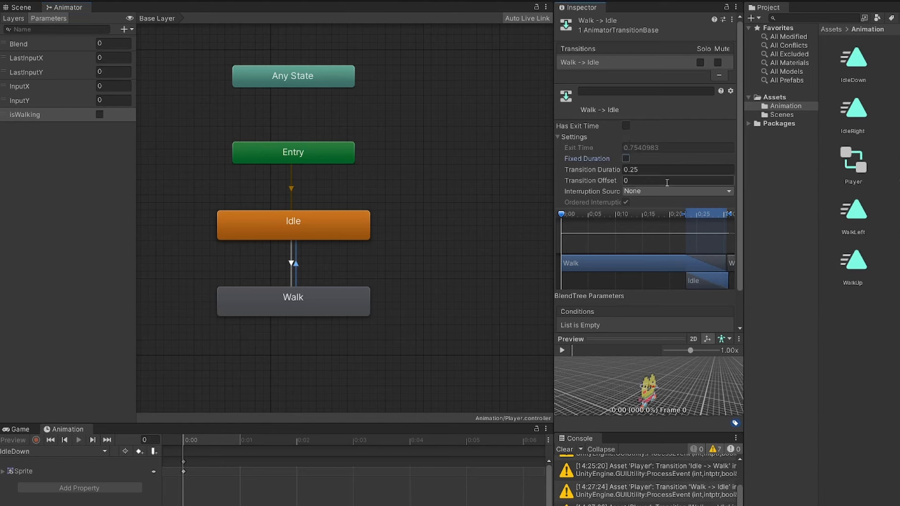
left_click(637, 170)
type("0")
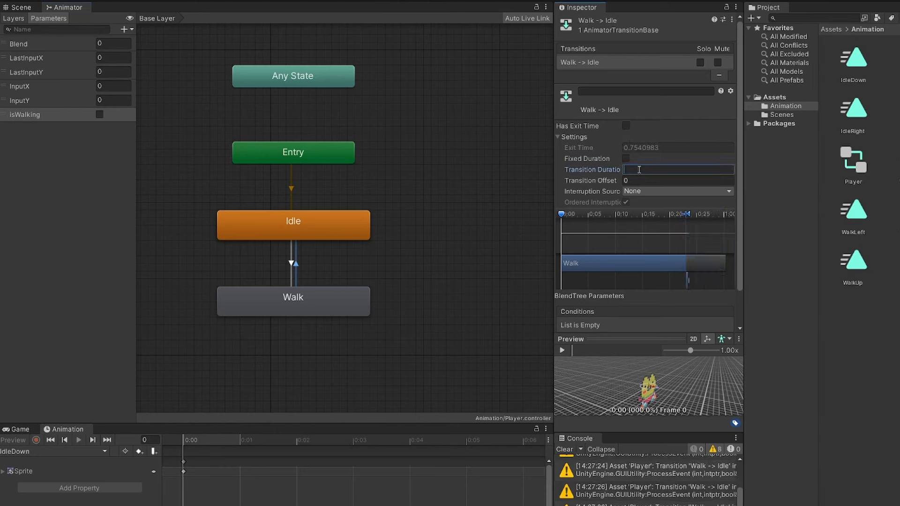
Add a condition to the Walk-to-Idle transition requiring isWalking to be false
scroll(692, 310, "down", 2)
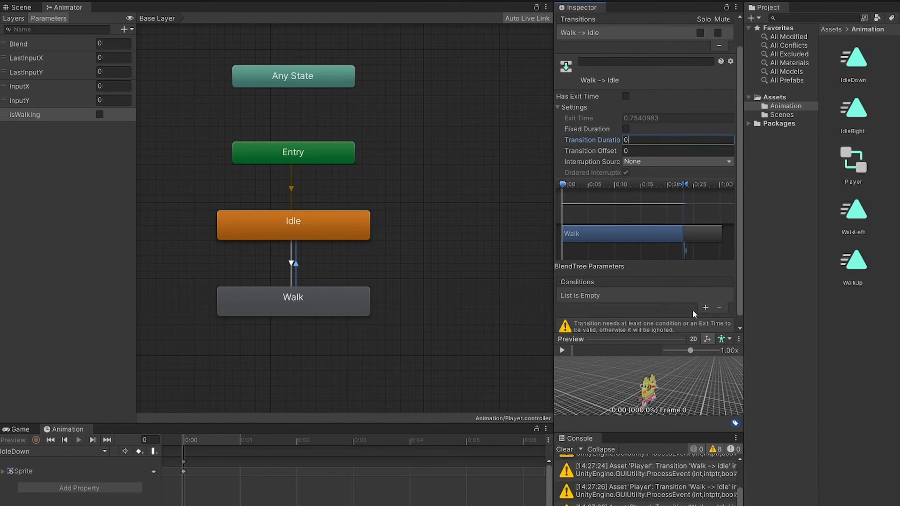
left_click(700, 310)
left_click(602, 306)
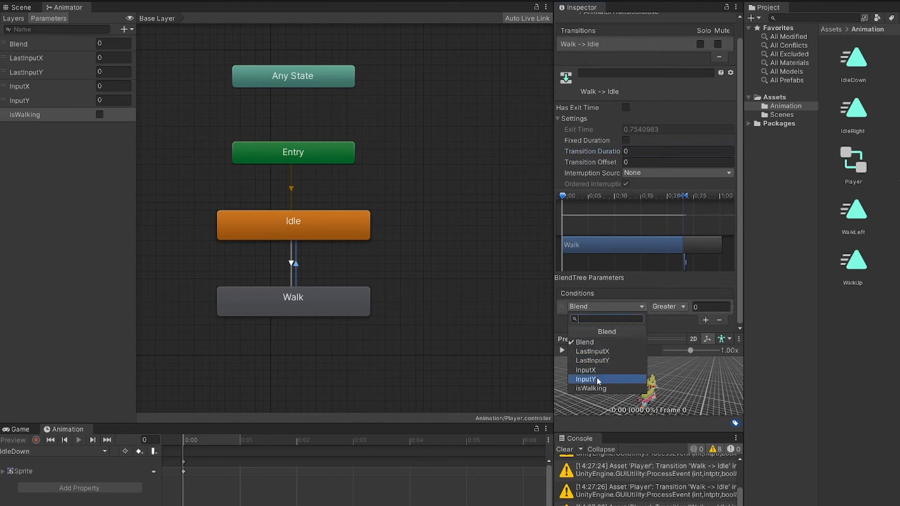
left_click(623, 388)
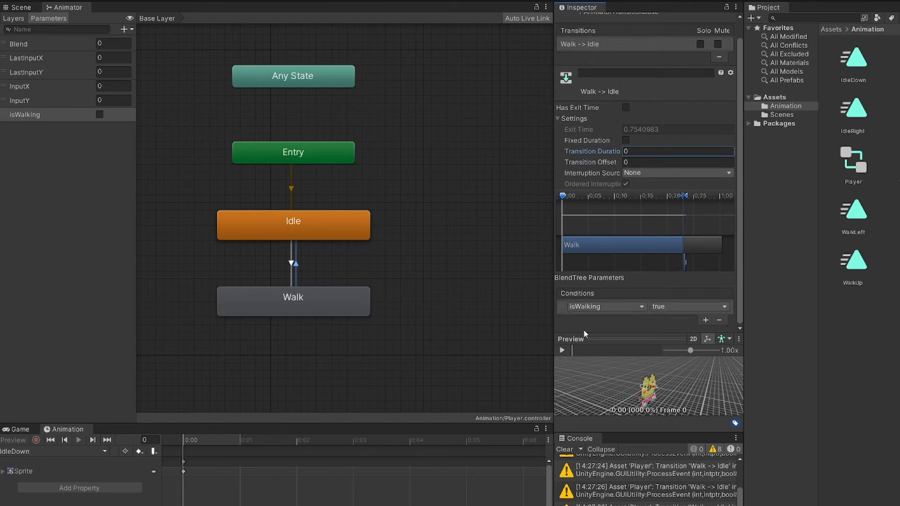
left_click(664, 307)
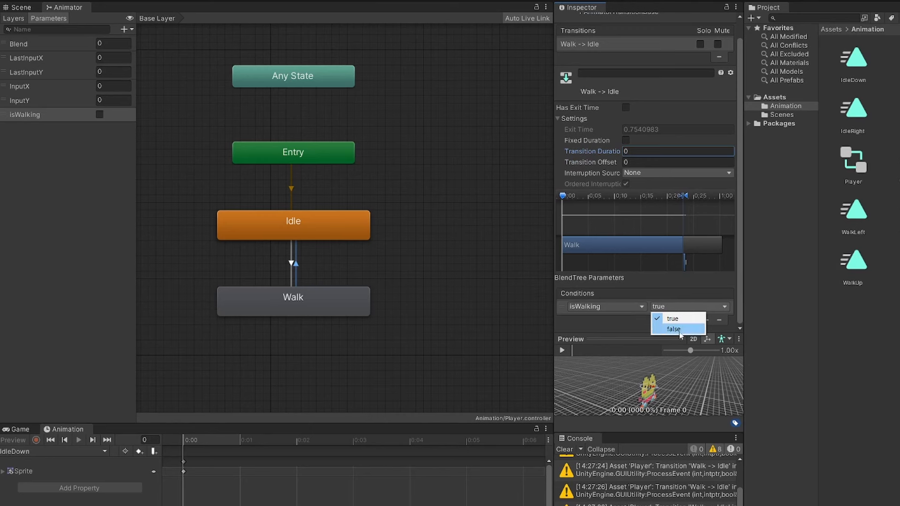
left_click(661, 329)
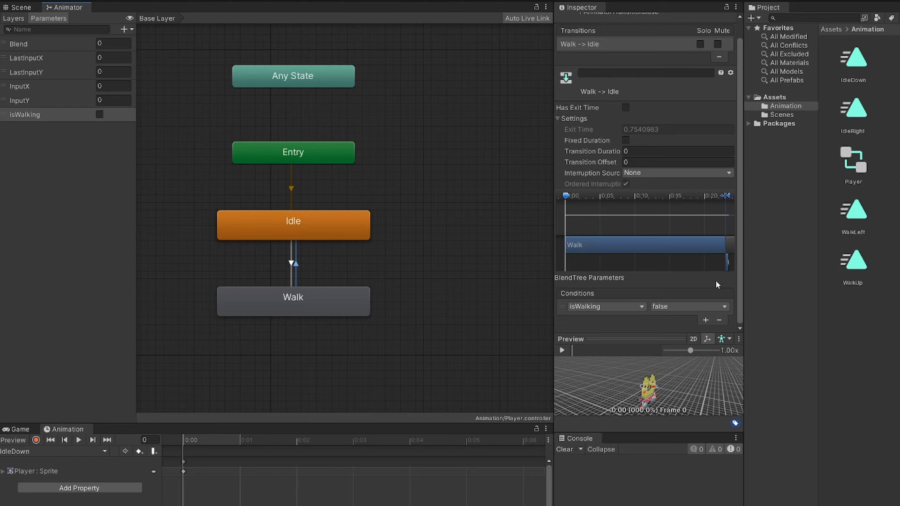
Open the Player's PlayerMovement script in the code editor
left_click(1, 46)
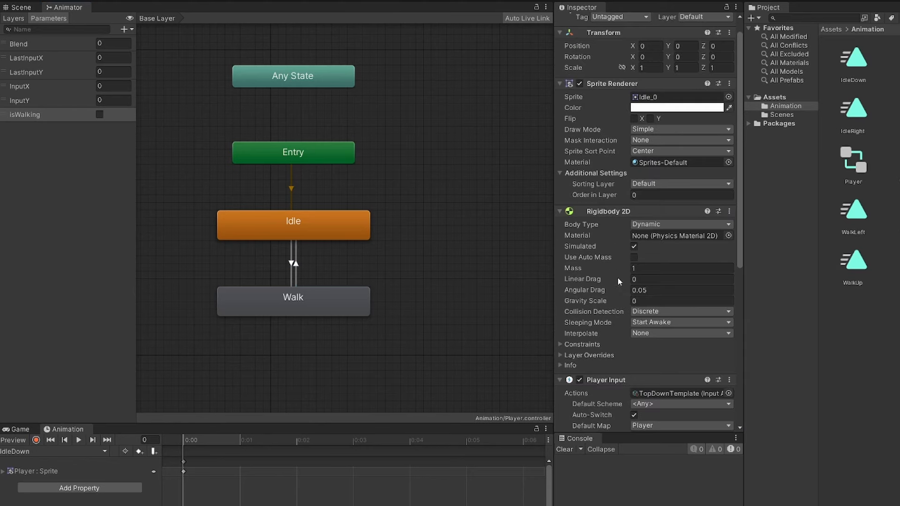
scroll(621, 297, "down", 5)
scroll(622, 297, "down", 2)
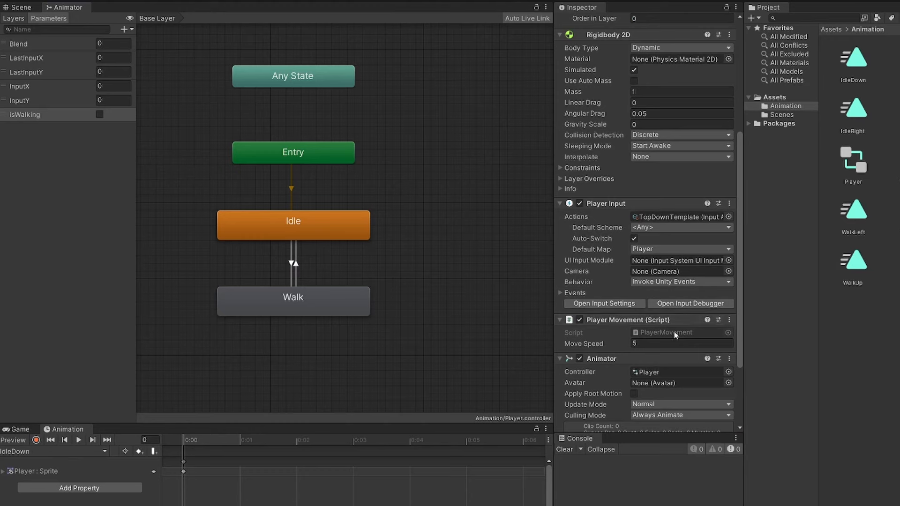
double_click(661, 332)
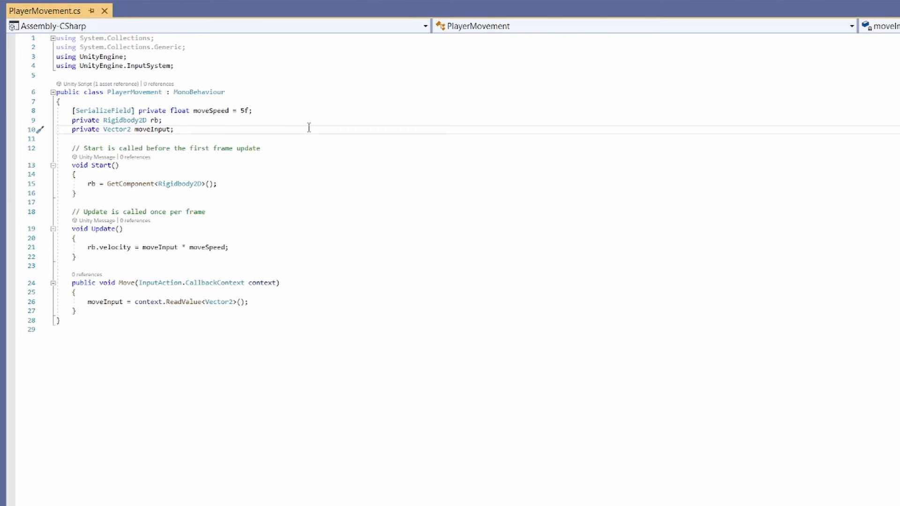
Declare a private Animator field named animator below the moveInput field and save the script
key("Return")
type("private ")
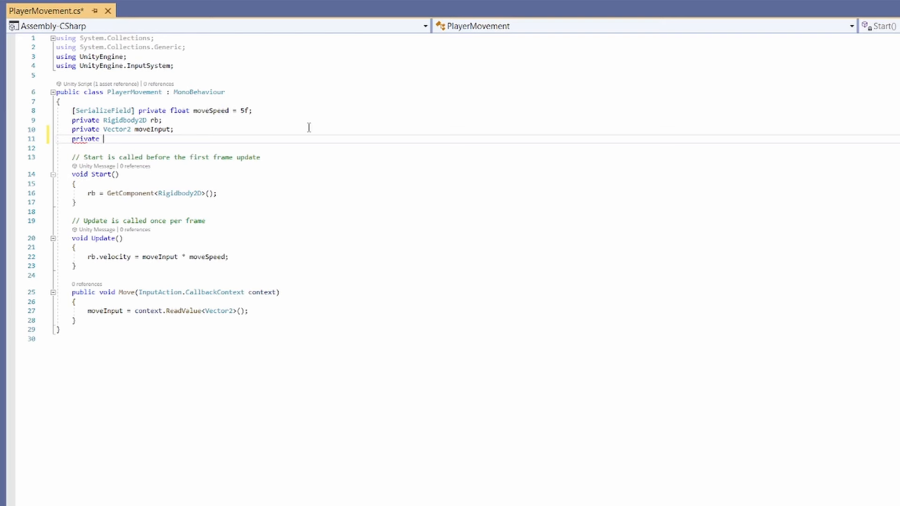
type("Animator a")
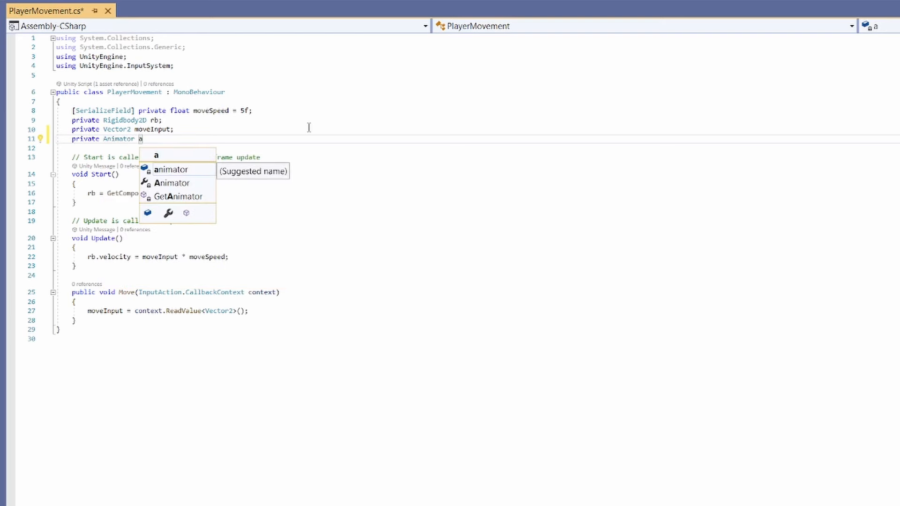
type("nimator;")
left_click(232, 194)
key("ctrl+s")
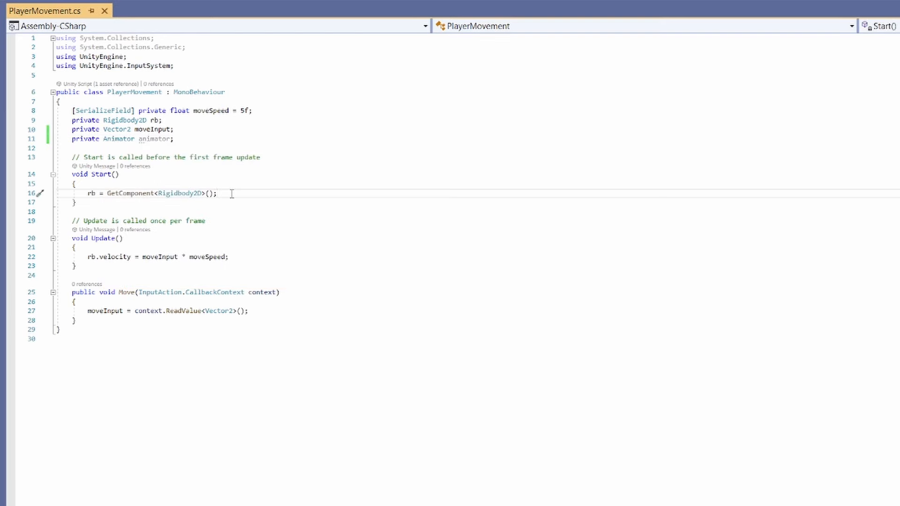
In Start, assign animator with GetComponent<Animator>() below the rb assignment and save the script
key("Return")
type("anim")
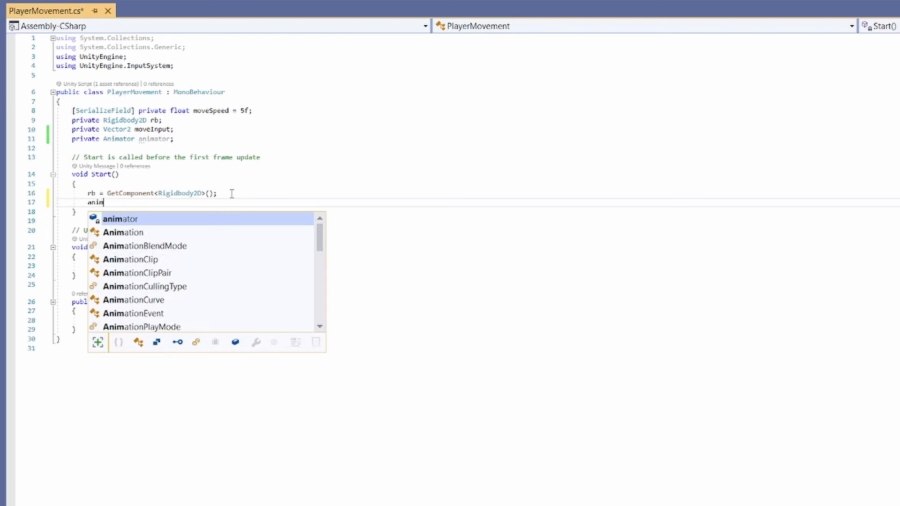
type("ator = Get")
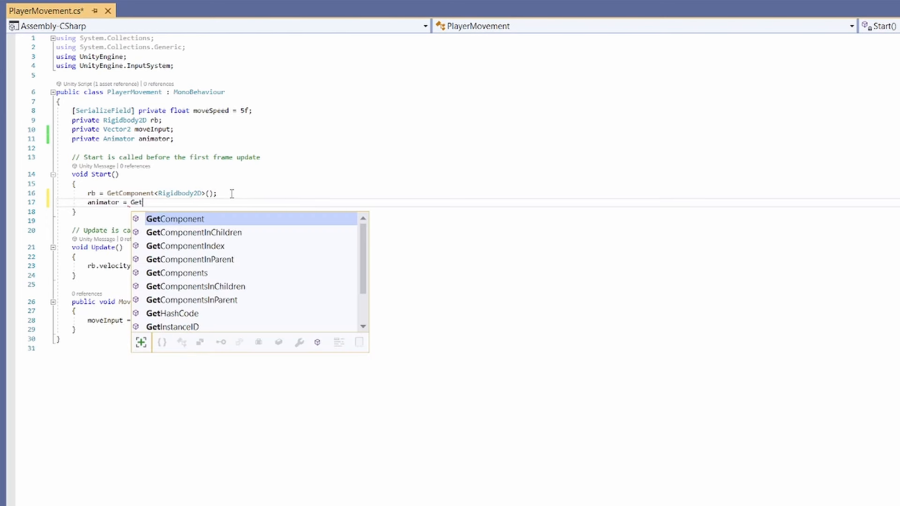
key("Tab")
type("<Ani")
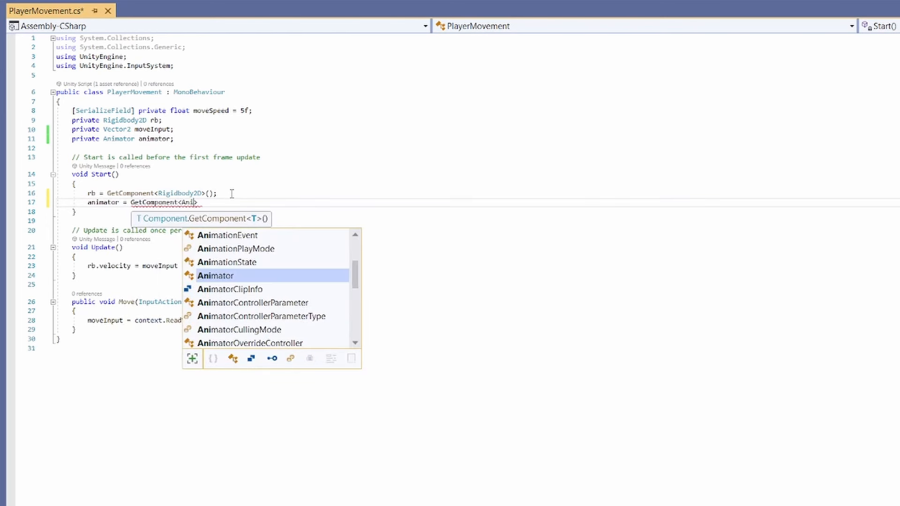
key("Tab")
type(">();")
key("ctrl+s")
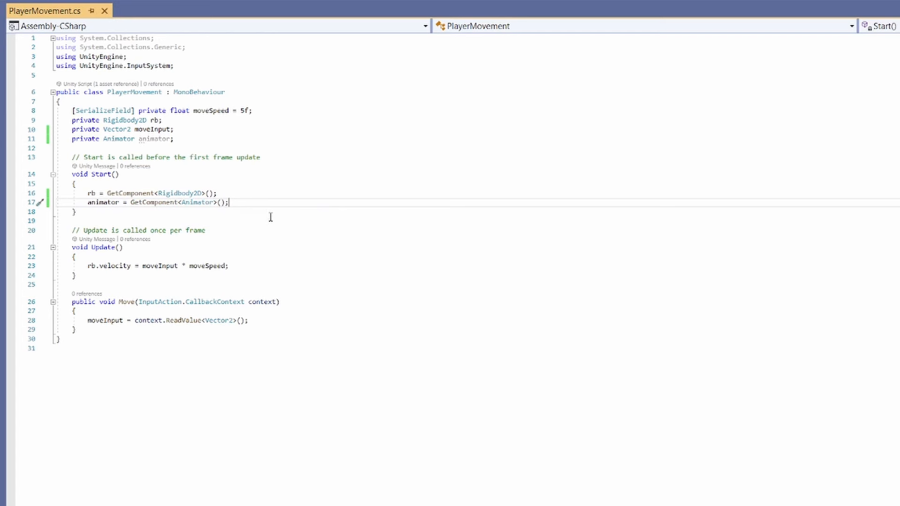
At the start of the Move method, add animator.SetBool("isWalking", true); followed by a blank line, and save
left_click(510, 310)
key("Return")
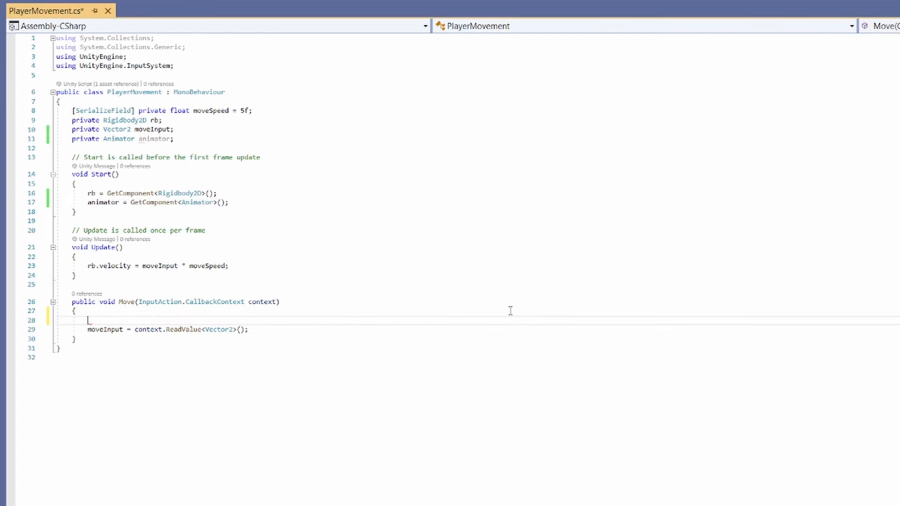
type("animator.SetBool(")
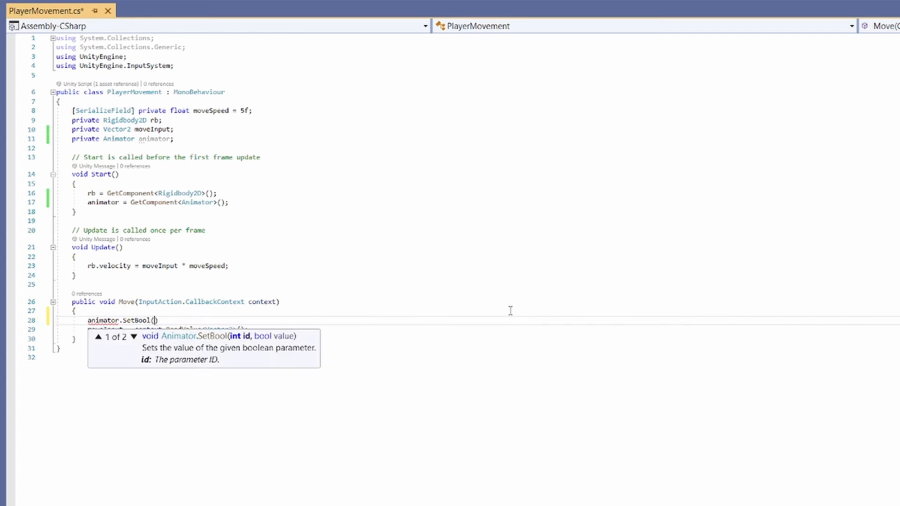
type("\"isWalking")
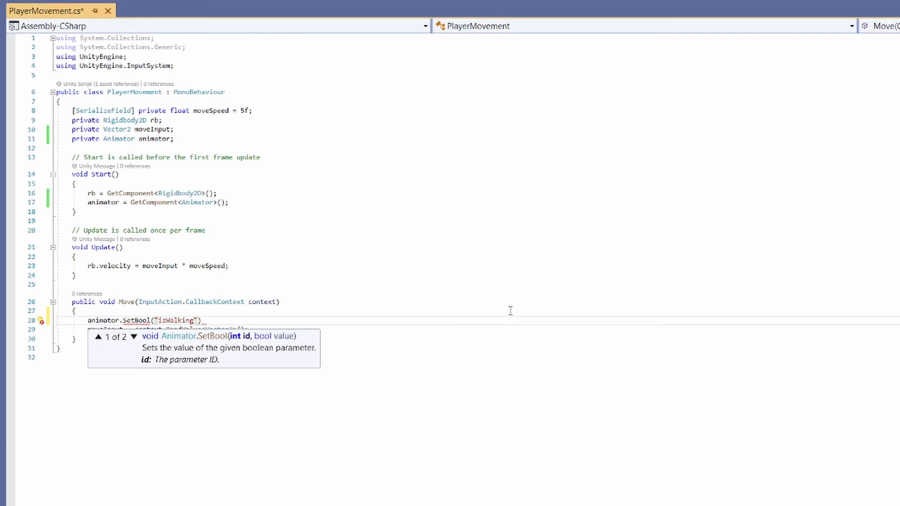
type(", ")
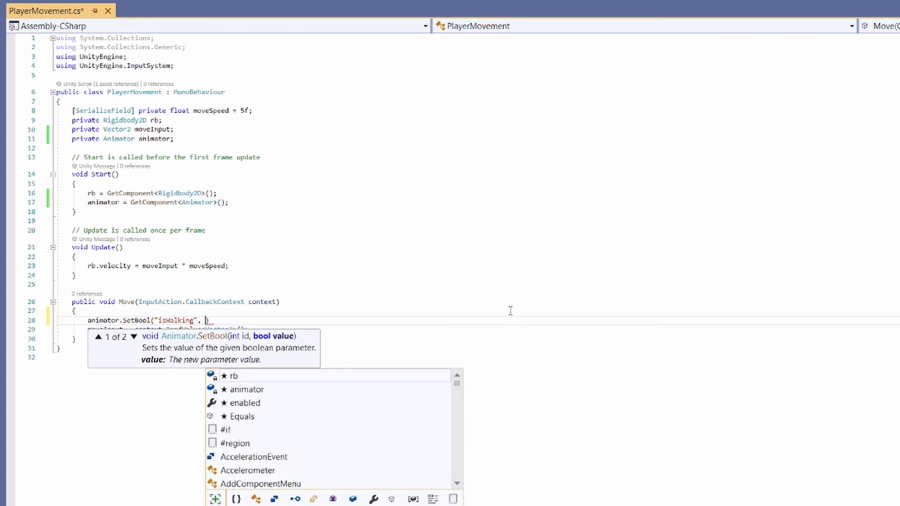
type("true);")
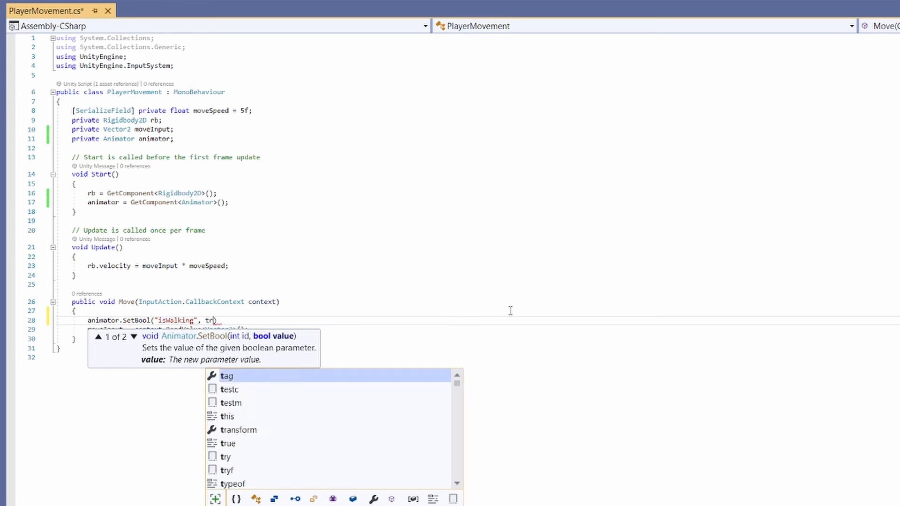
key("ctrl+s")
key("Return")
Below the moveInput assignment in Move, add animator.SetFloat("InputX", moveInput.x); and save the script
left_click(397, 339)
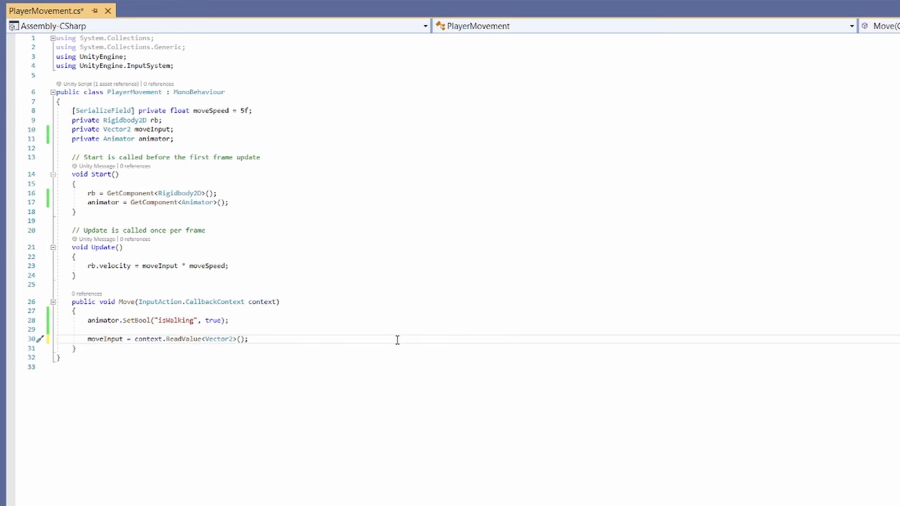
key("Return")
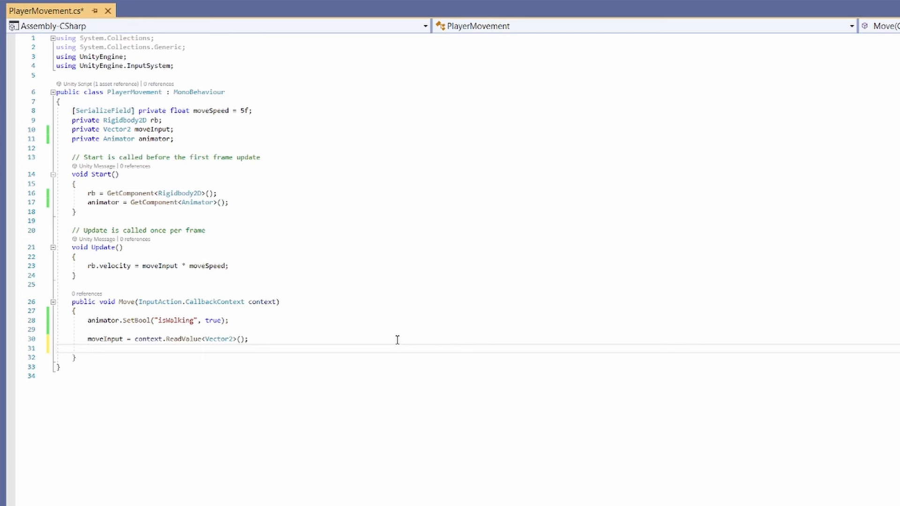
type("ani")
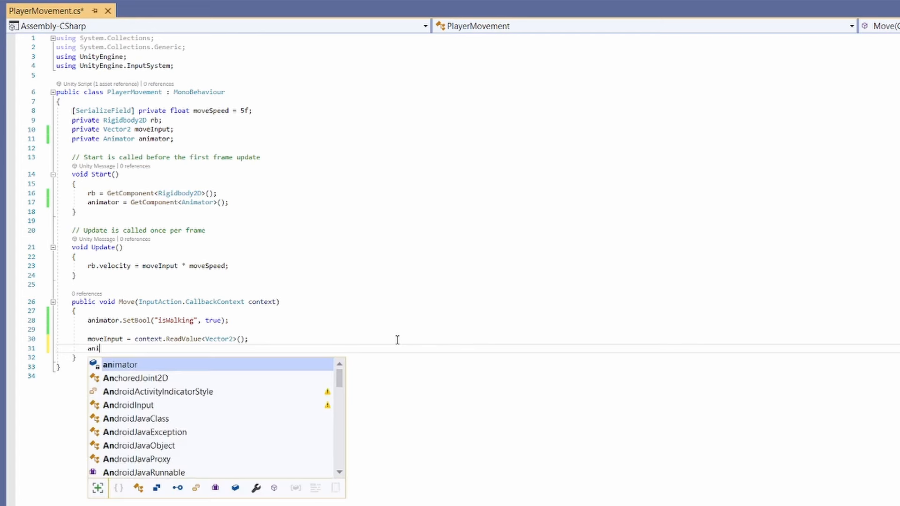
type("mator.SetFloat(")
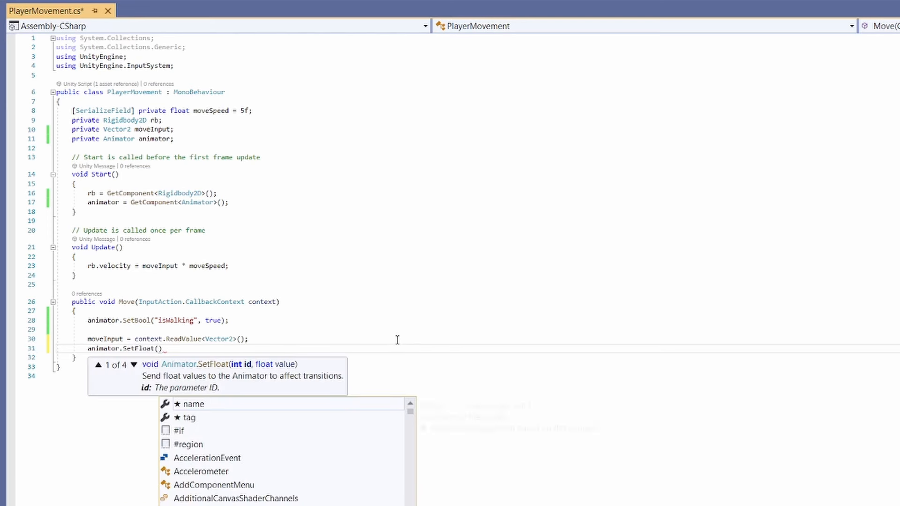
type("\"Inpu")
type("tX\", ")
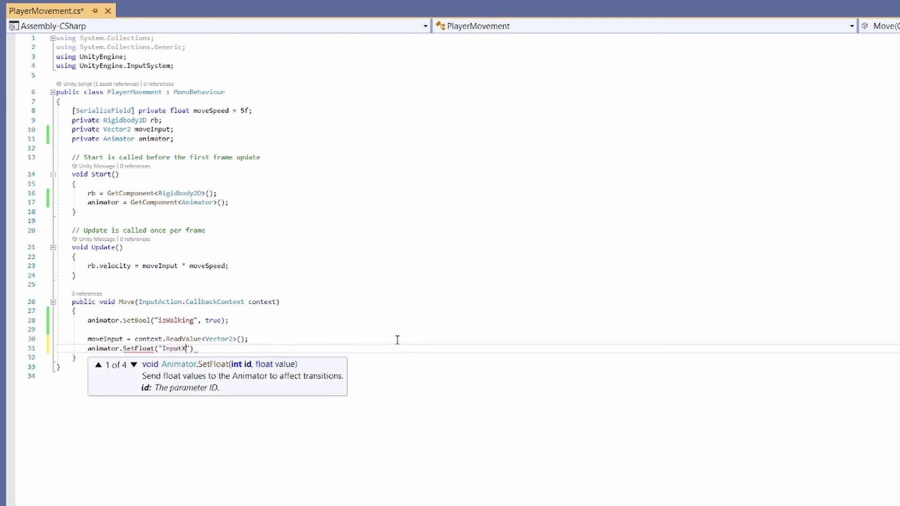
type("moveInput.")
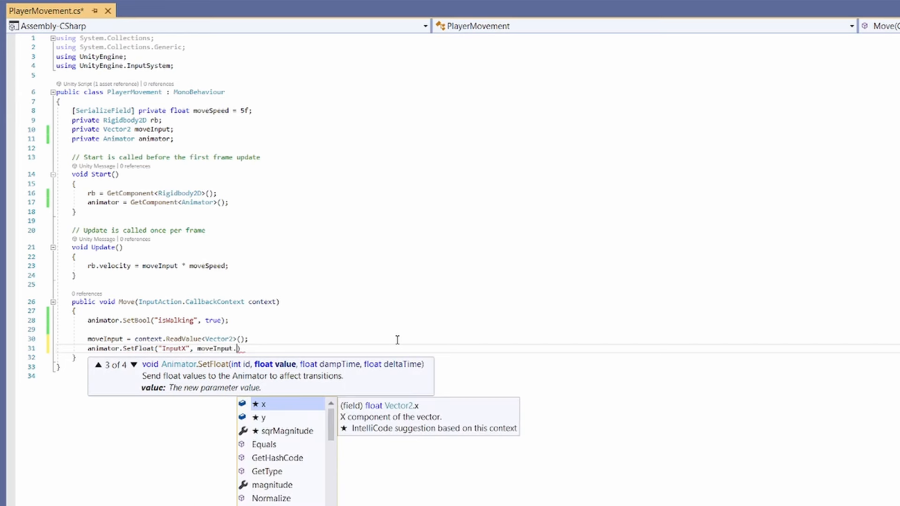
type("x);")
key("ctrl+s")
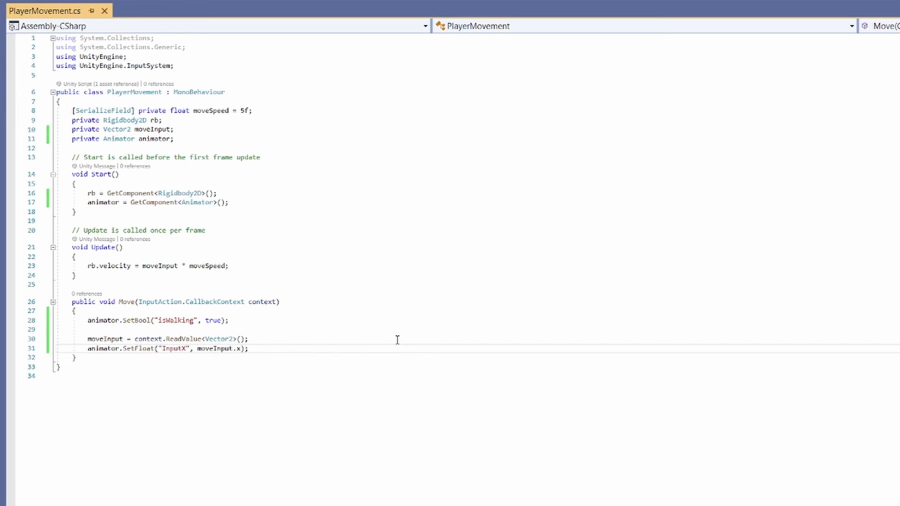
Duplicate the InputX line, change the copy to animator.SetFloat("InputY", moveInput.y); and save the script
key("ctrl+d")
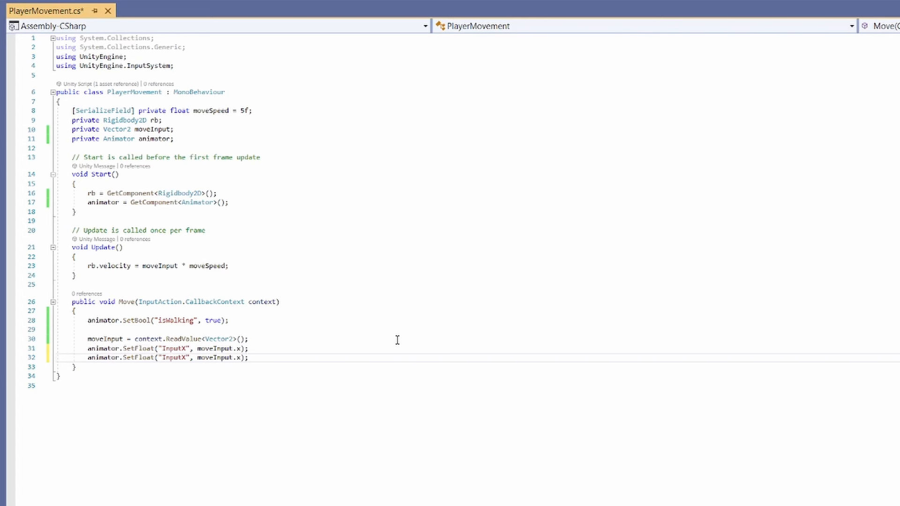
left_click(187, 357)
key("BackSpace")
type("Y")
left_click(240, 357)
key("BackSpace")
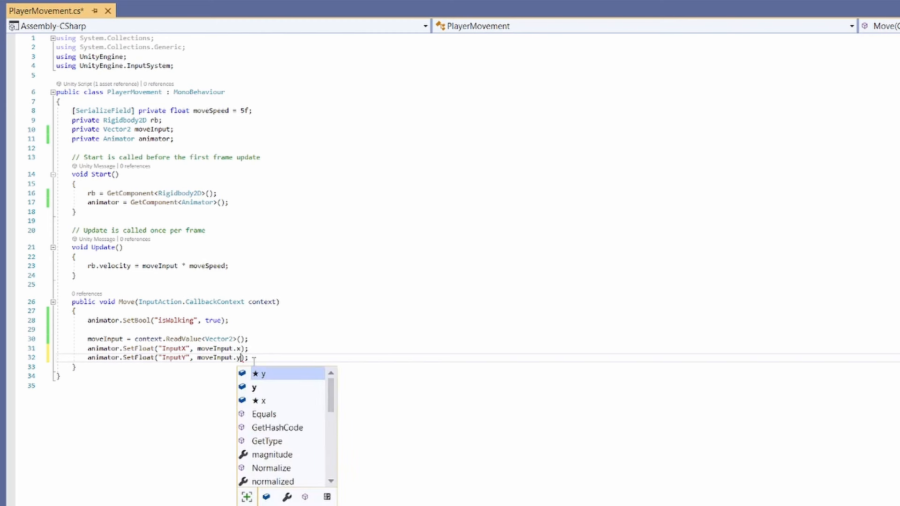
type("y")
key("ctrl+s")
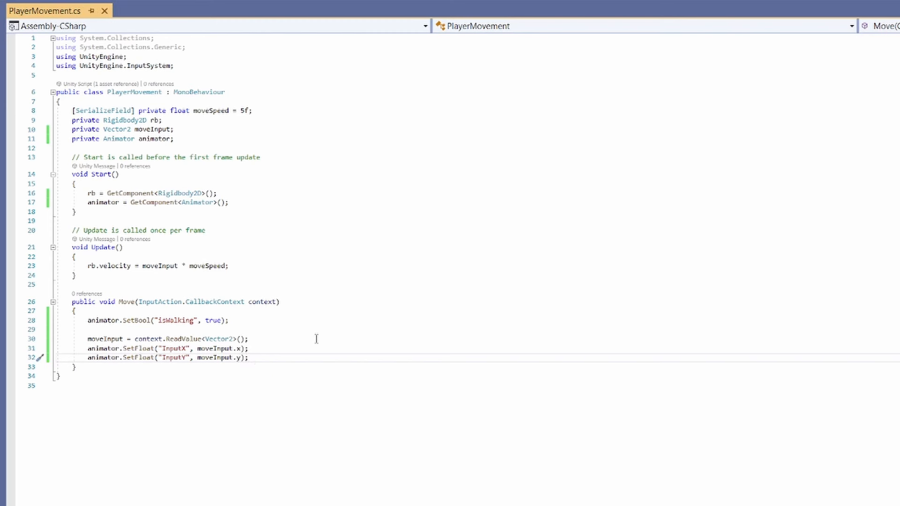
left_click(249, 320)
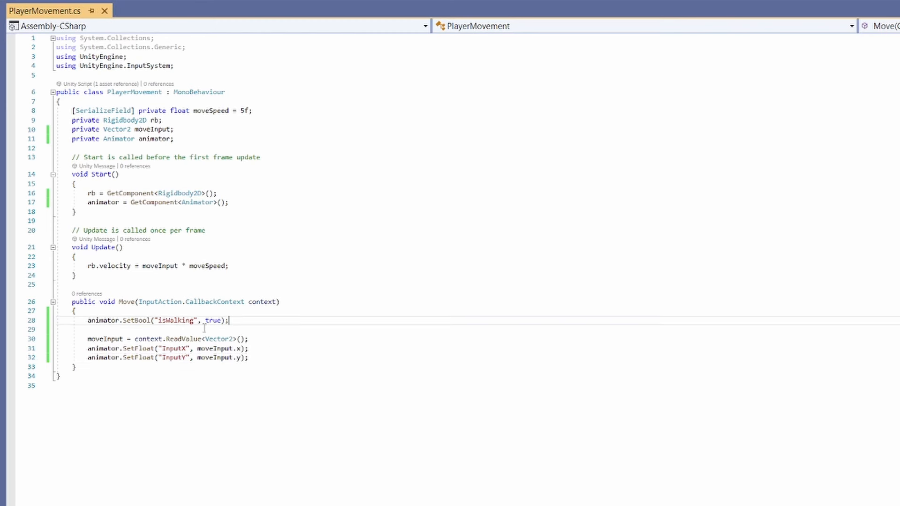
left_click(281, 357)
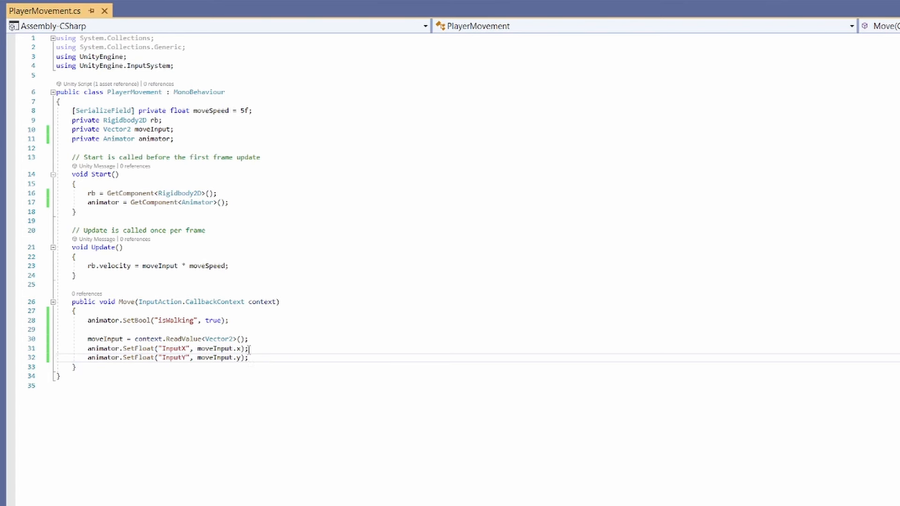
left_click(262, 349)
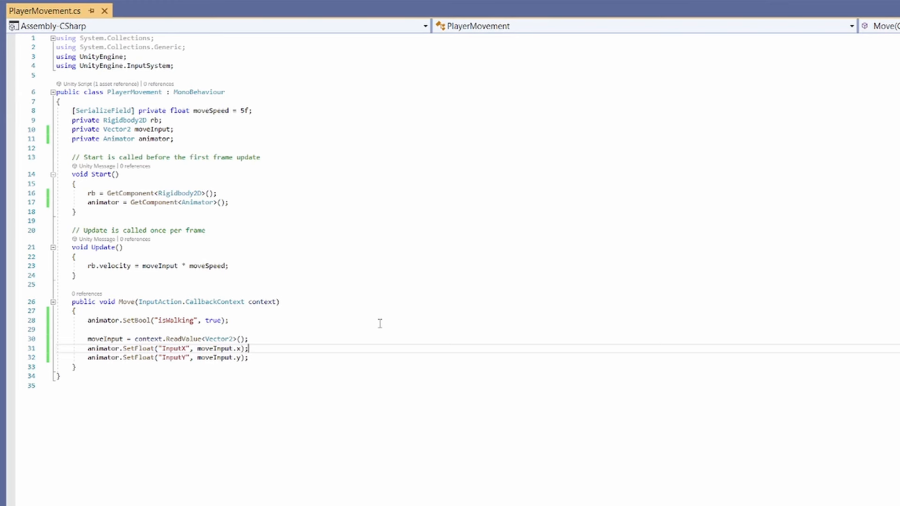
In Move, add an empty if (context.canceled) block between the isWalking line and the moveInput assignment
left_click(333, 329)
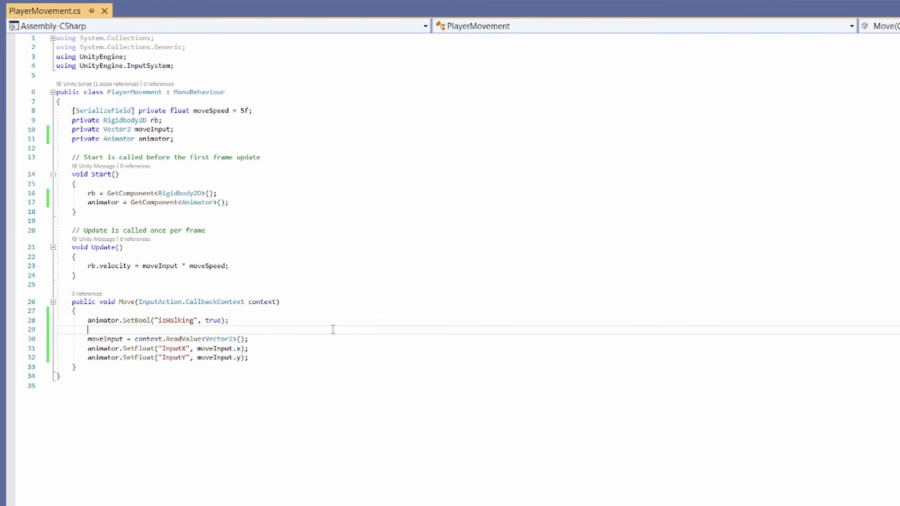
key("Return")
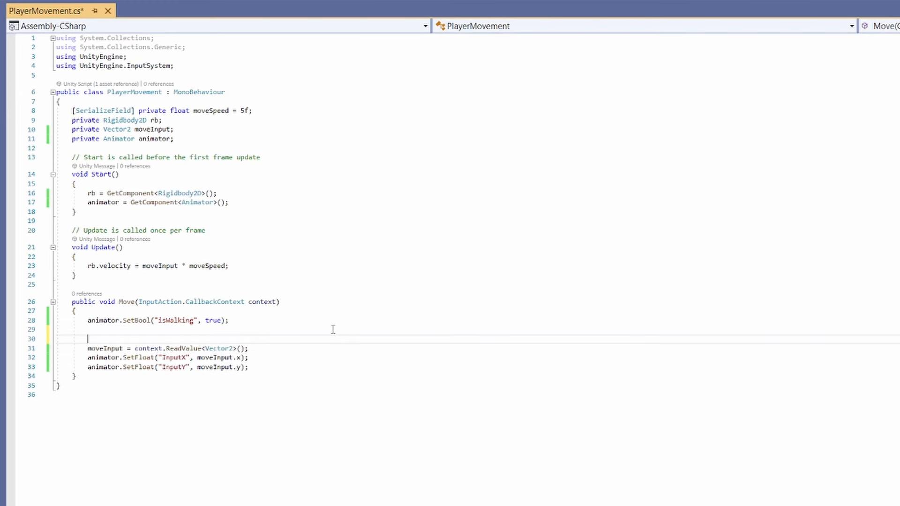
type("i")
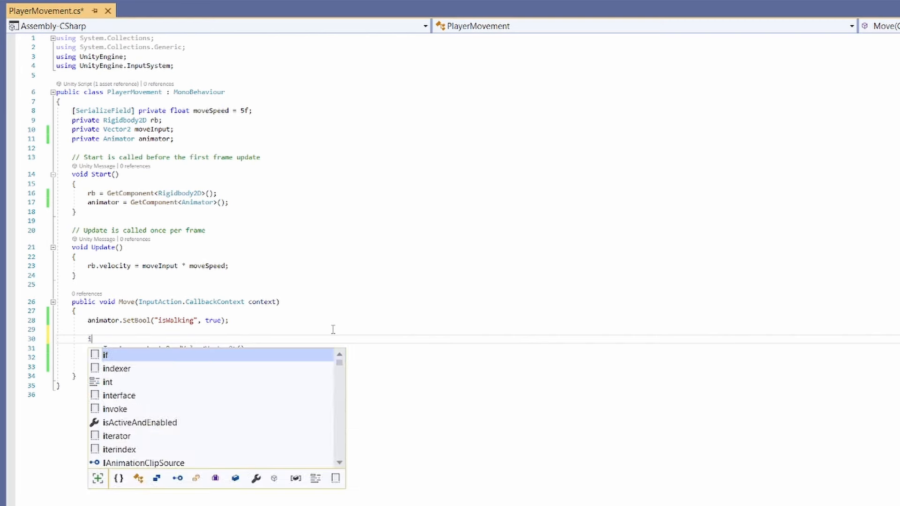
type("f (context.c")
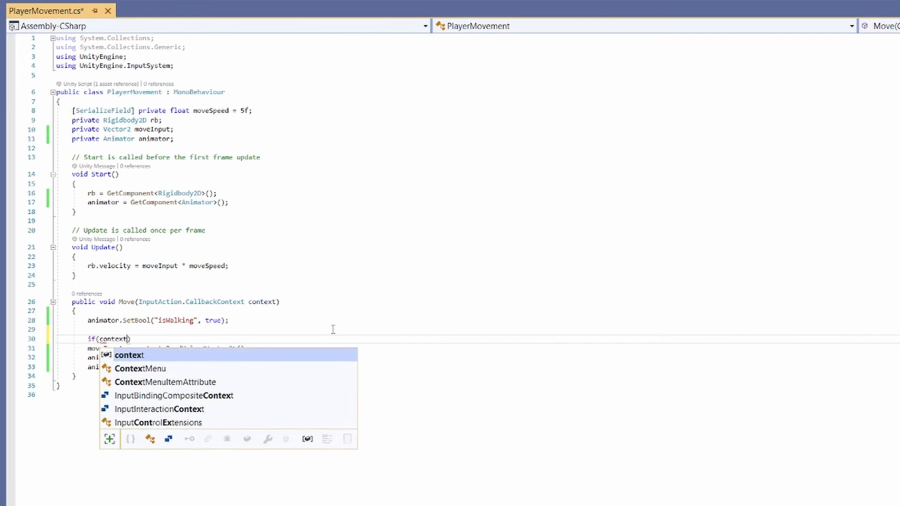
type("anceled")
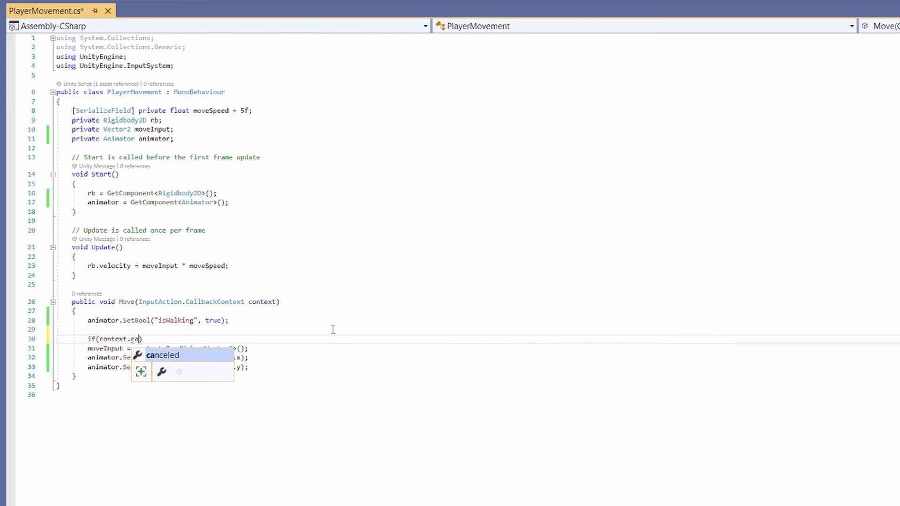
key("Tab")
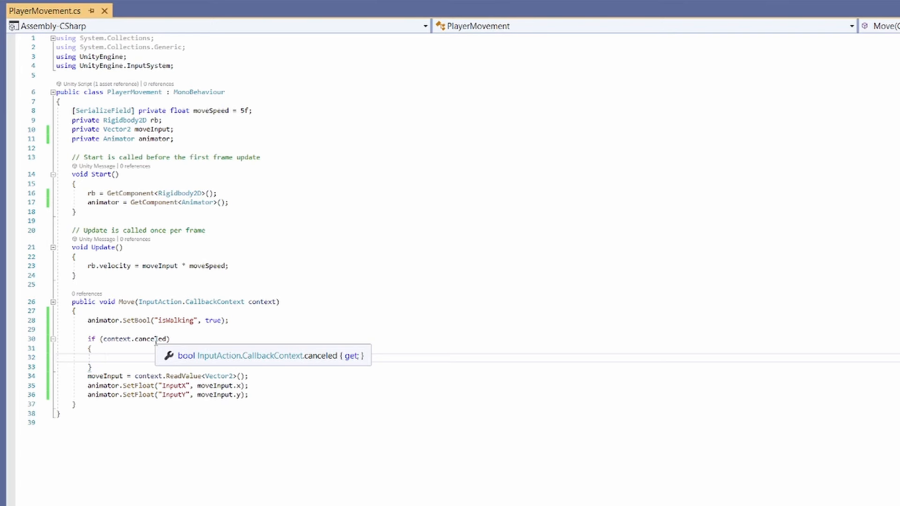
Inside the if block, add animator.SetBool("isWalking", false); and animator.SetFloat("LastInputX", moveInput.x); and save the script
type("anim")
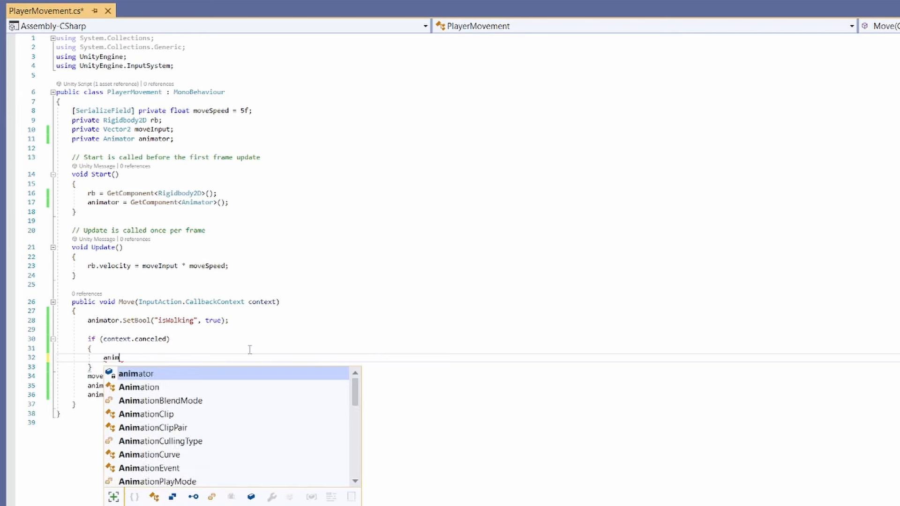
type("ator.SetBool(\"isWalking")
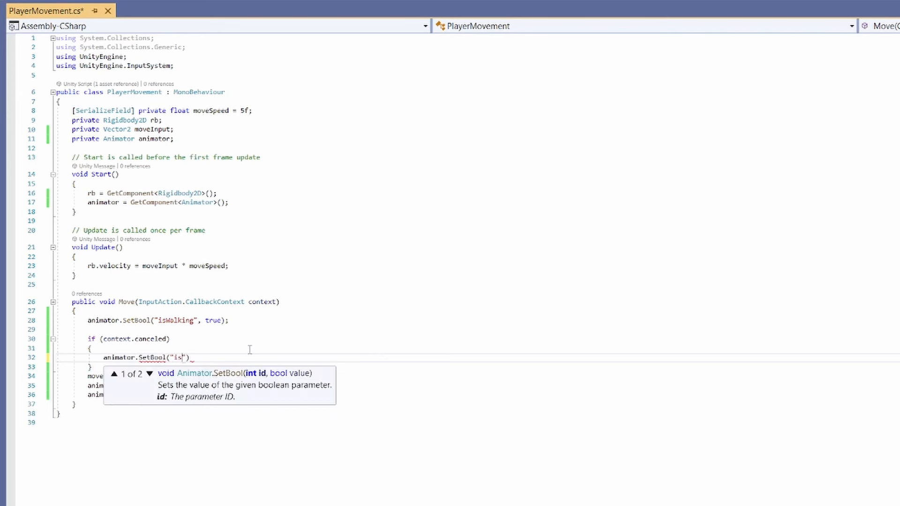
type("\", false);")
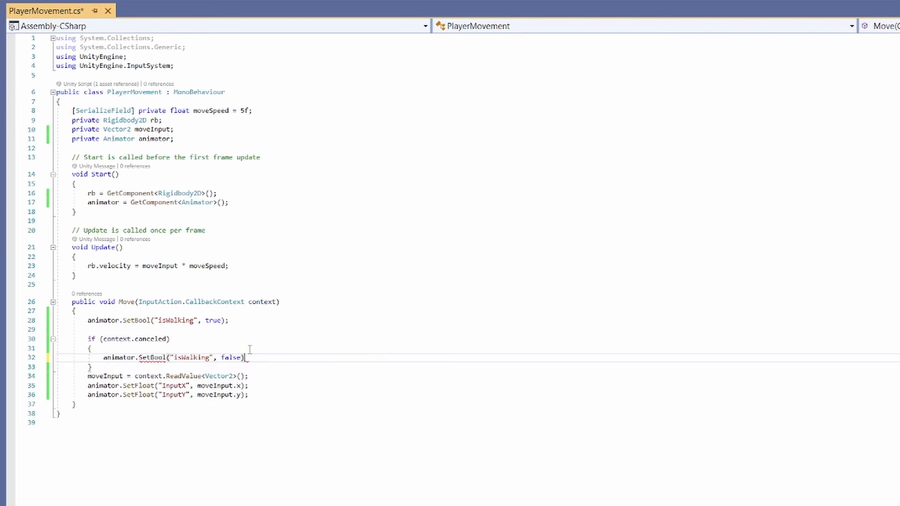
key("Return")
type("animator.S")
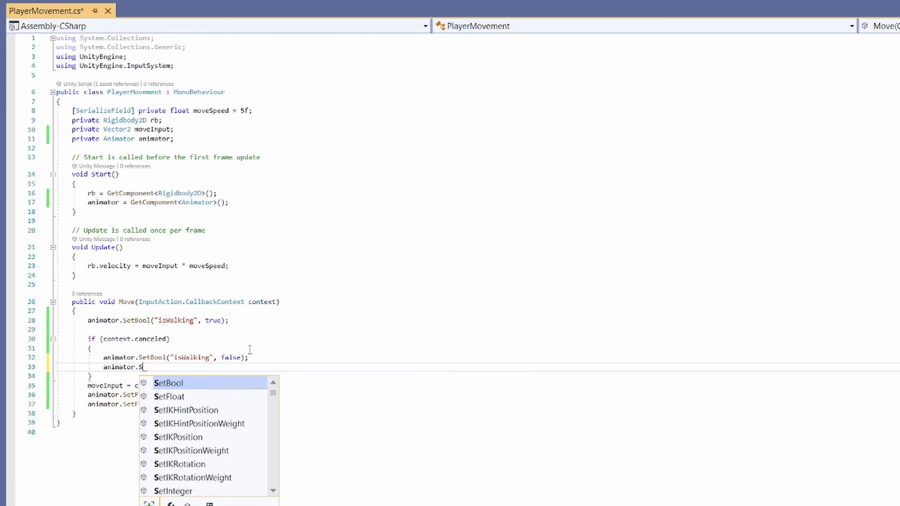
type("etFloat(\"LastInputX\", mo")
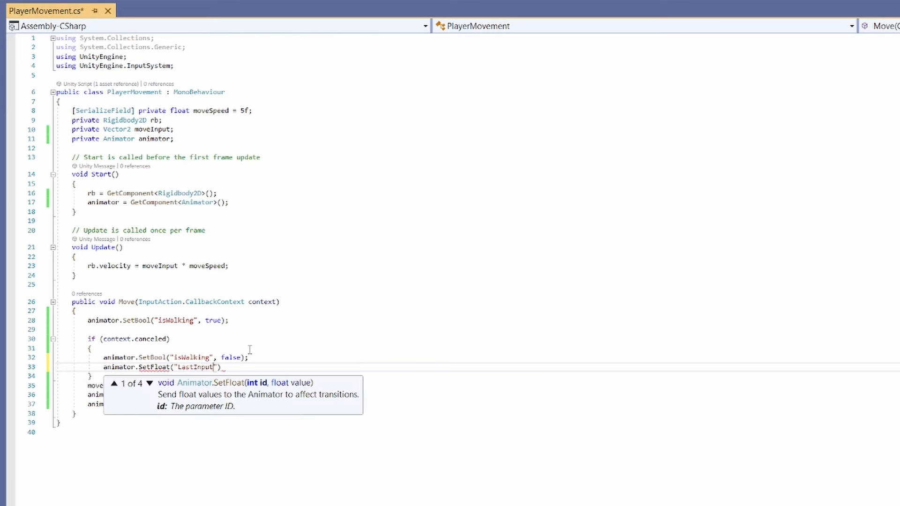
type("veInput.x")
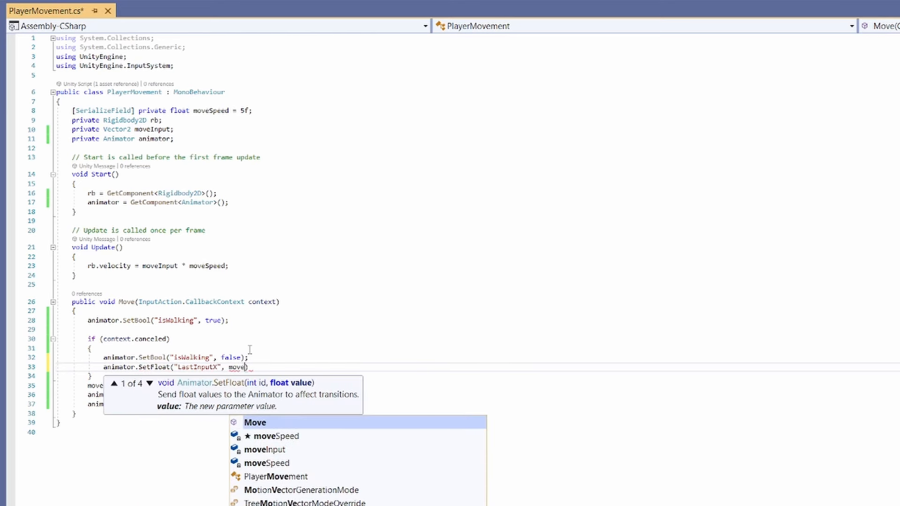
type(");")
key("ctrl+s")
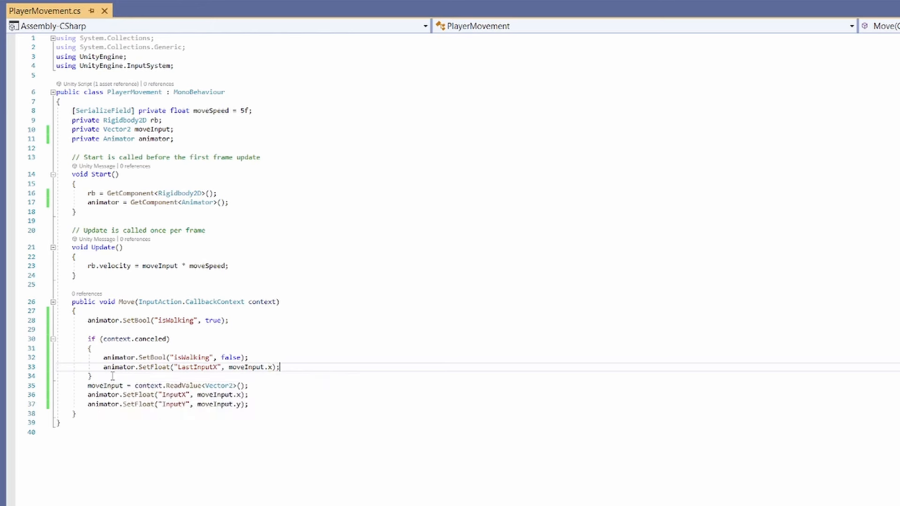
Compare the use of moveInput in the LastInputX line with the moveInput assignment below the if block
double_click(107, 386)
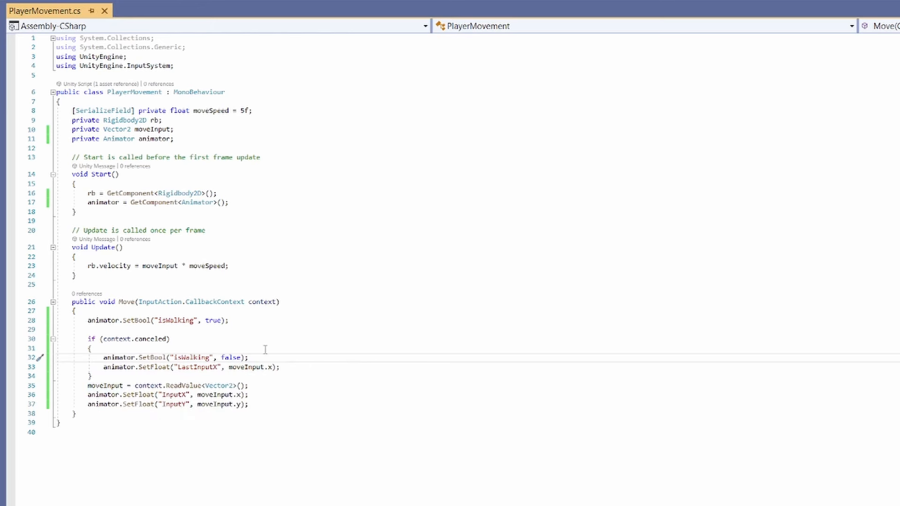
double_click(246, 366)
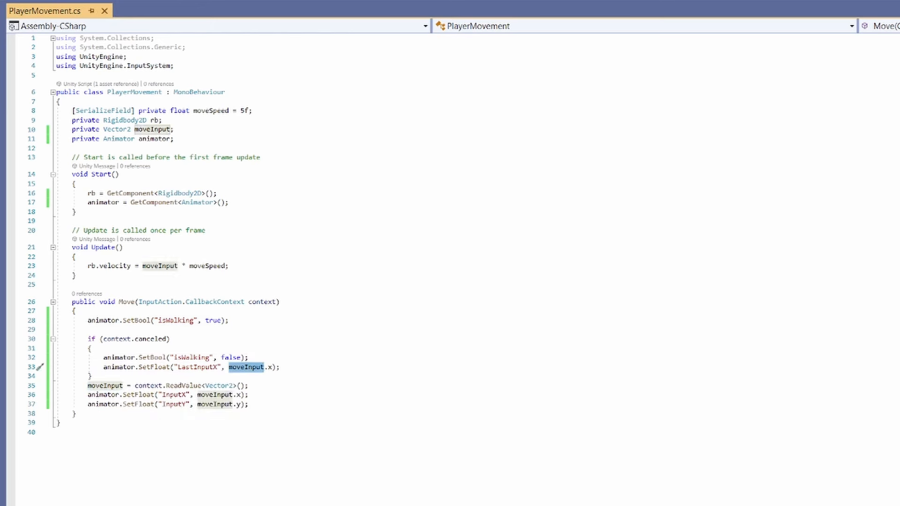
left_click_drag(88, 386, 269, 386)
left_click(337, 386)
left_click(305, 367)
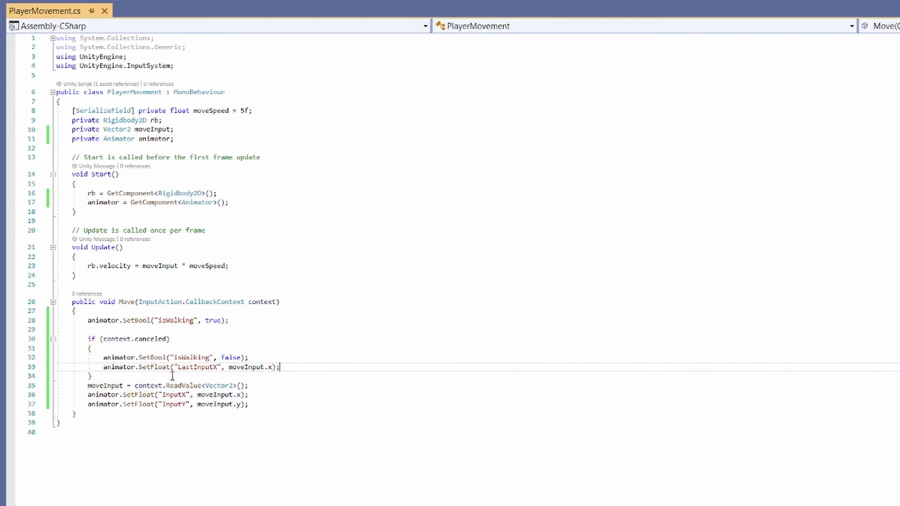
left_click_drag(172, 376, 20, 341)
double_click(102, 385)
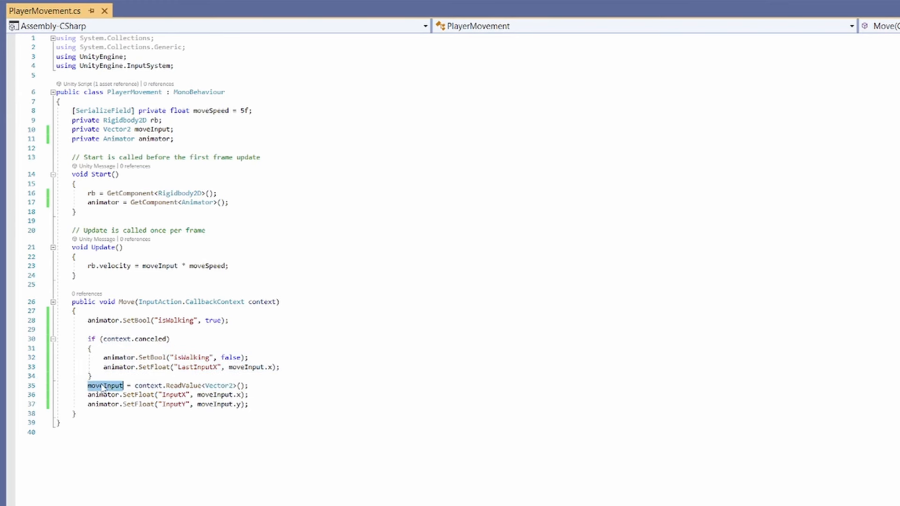
left_click(349, 387)
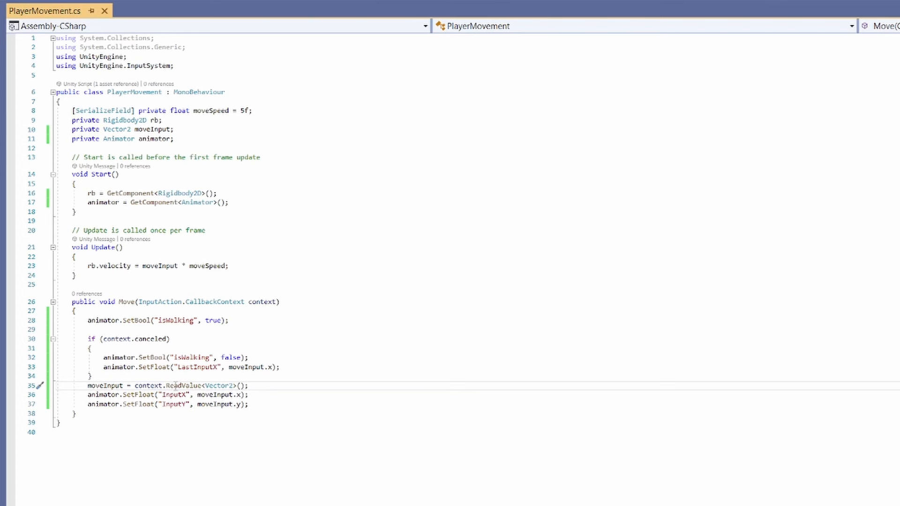
Duplicate the LastInputX line as animator.SetFloat("LastInputY", moveInput.y);, leave a blank line below the if block, and save the script
left_click(322, 370)
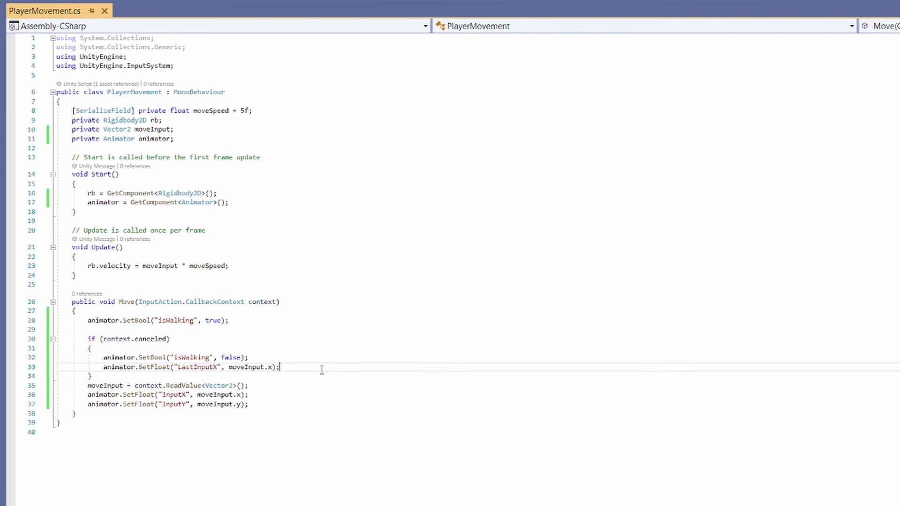
key("ctrl+d")
left_click(218, 377)
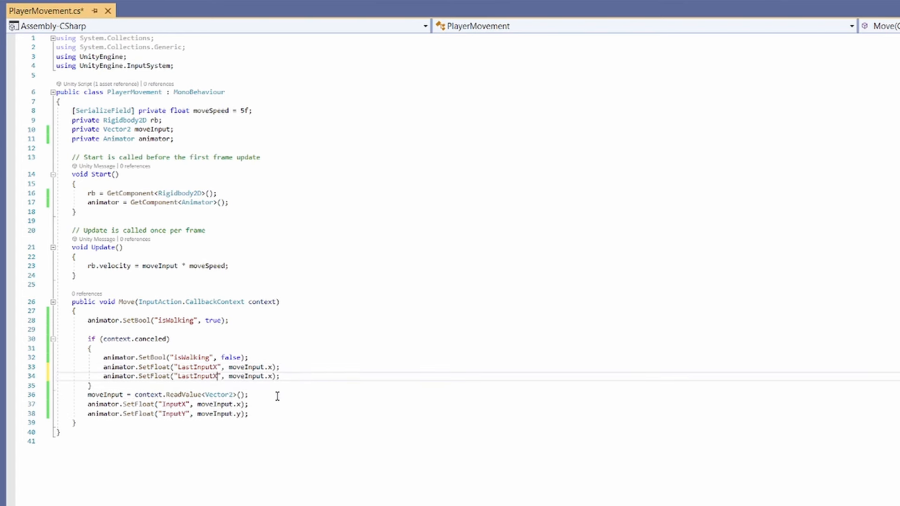
key("BackSpace")
type("y")
key("BackSpace")
type("Y")
left_click(273, 377)
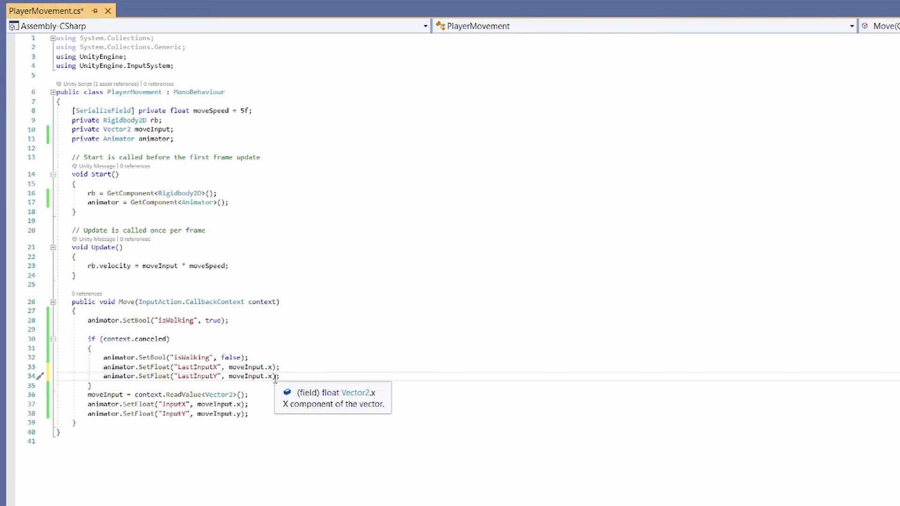
key("BackSpace")
type("y")
left_click(379, 376)
key("ctrl+s")
left_click(281, 319)
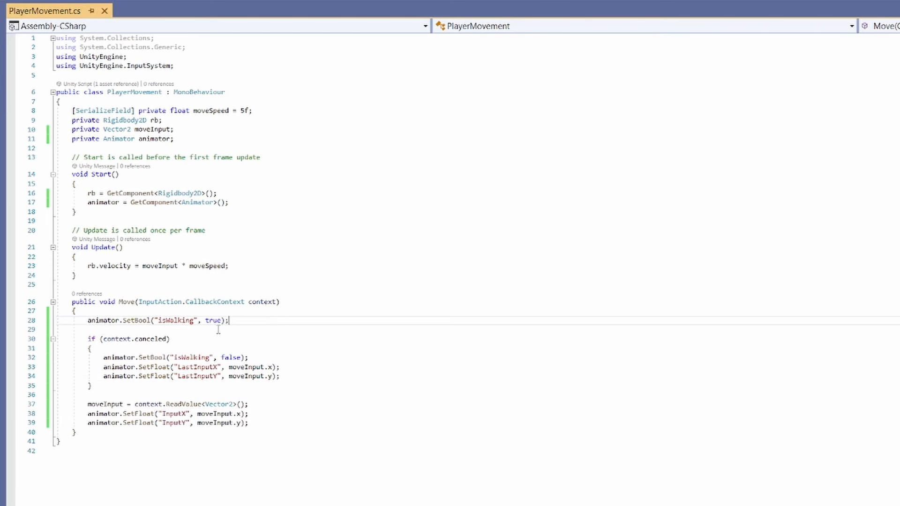
left_click(198, 337)
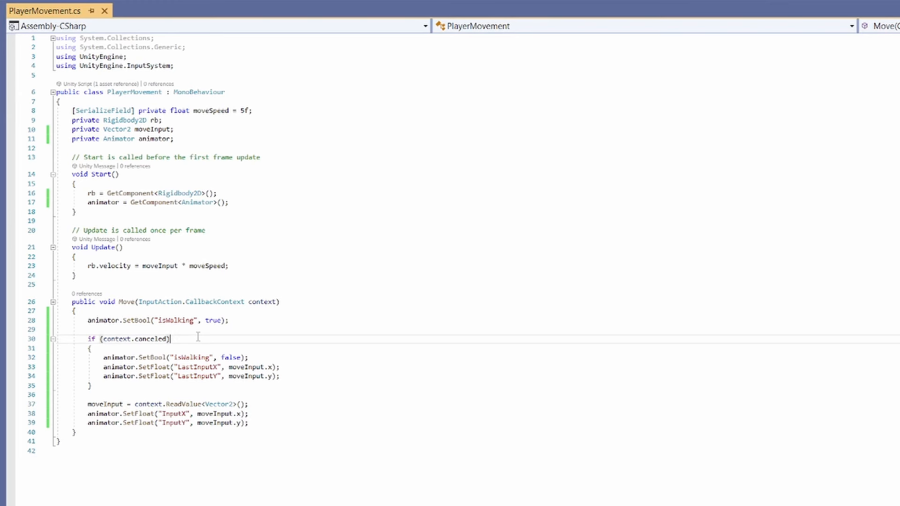
left_click(274, 358)
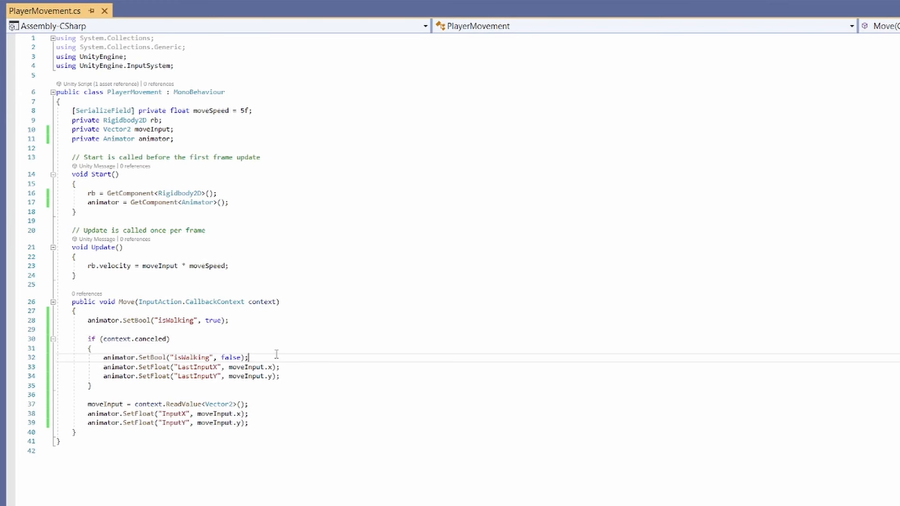
left_click(467, 394)
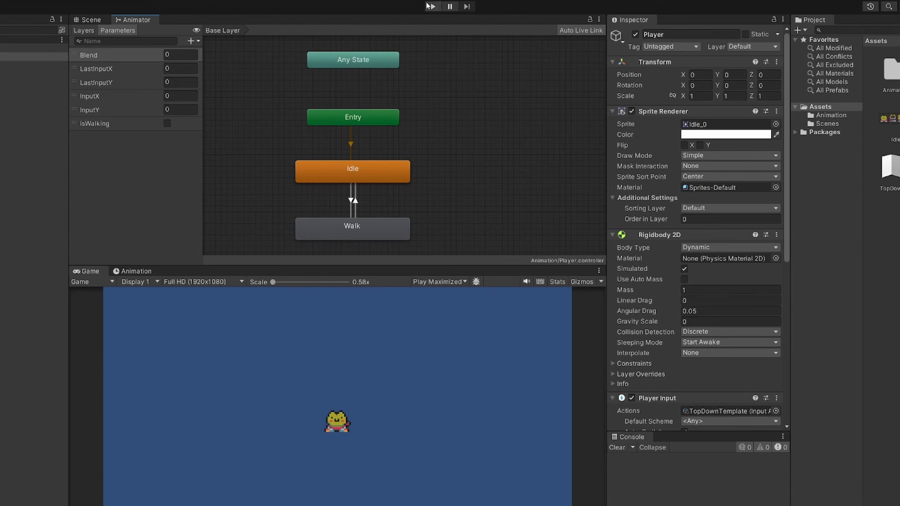
Switch to Unity, run the game and move the Player in all directions to test the Idle and Walk animations
left_click(432, 6)
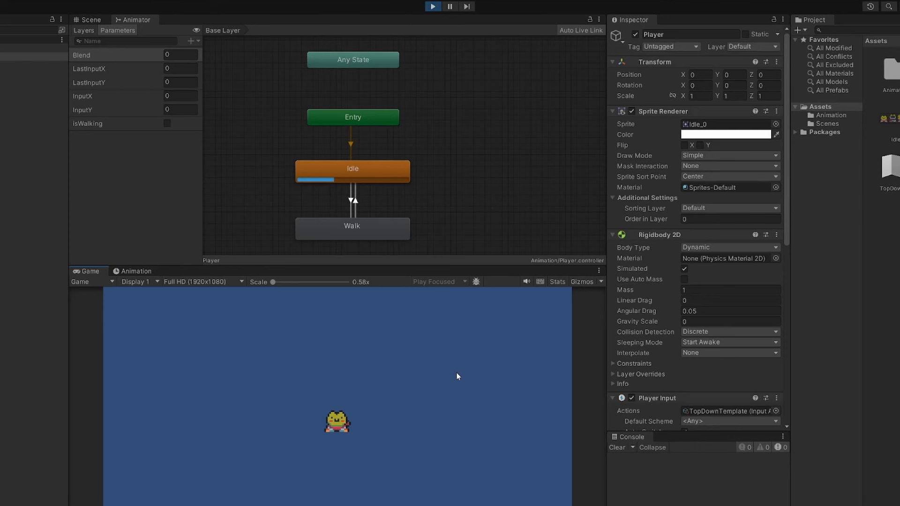
key("a")
key("w")
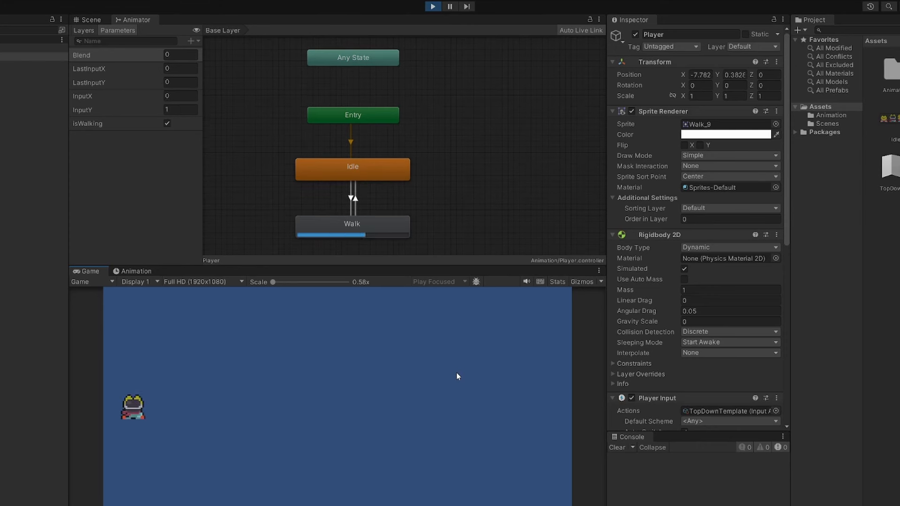
key("d")
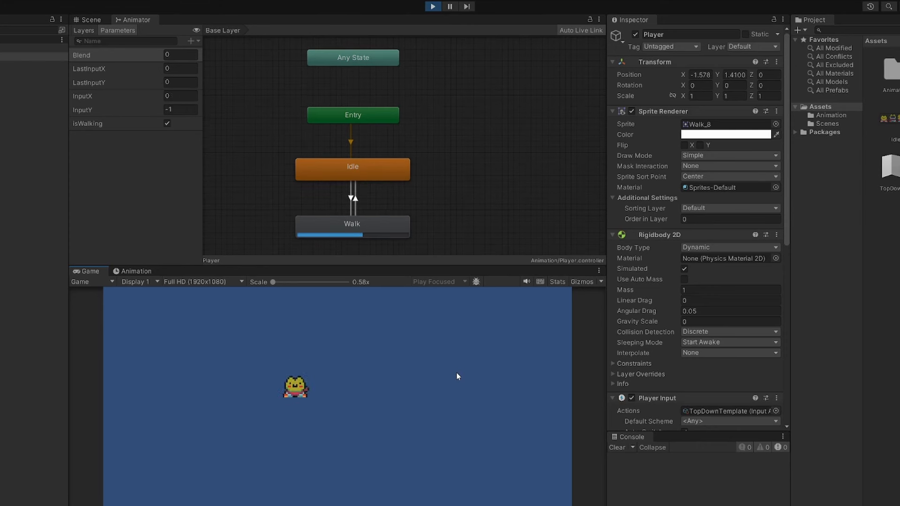
key("w")
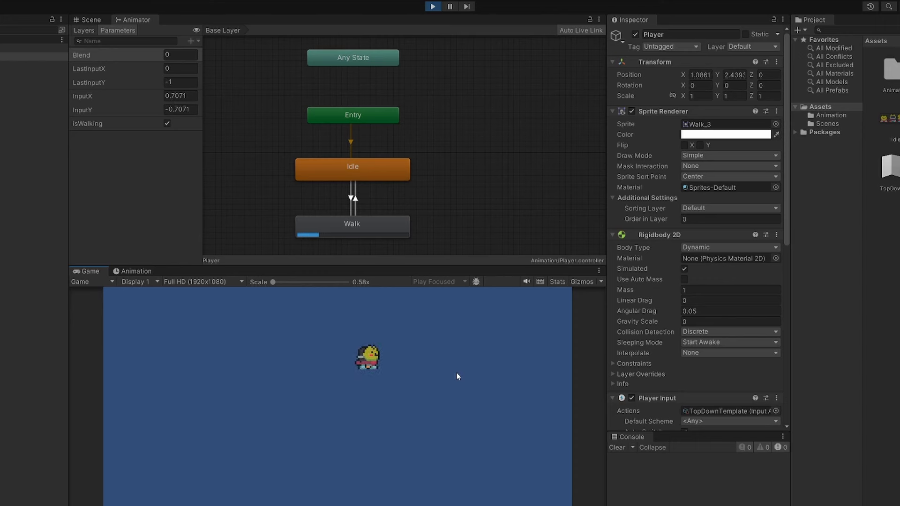
key("a")
key("w")
key("d")
key("s")
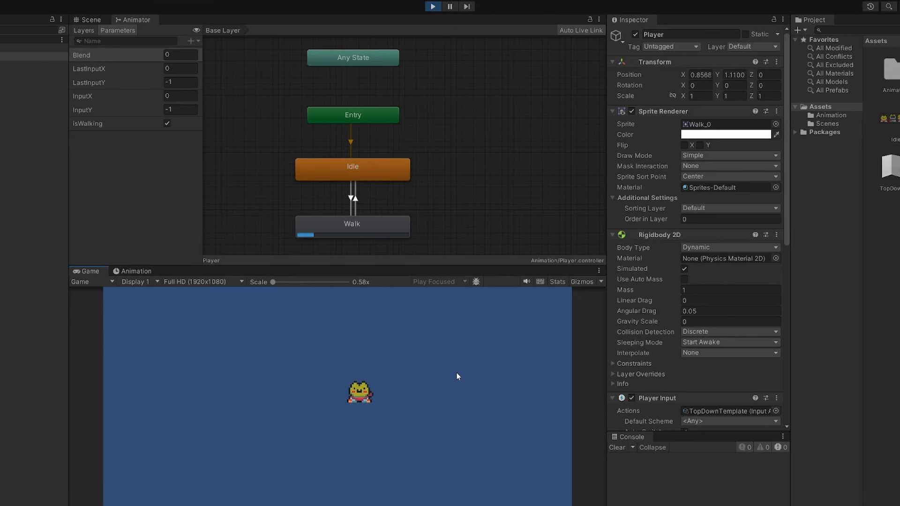
key("a")
key("w")
key("d")
key("s")
key("a")
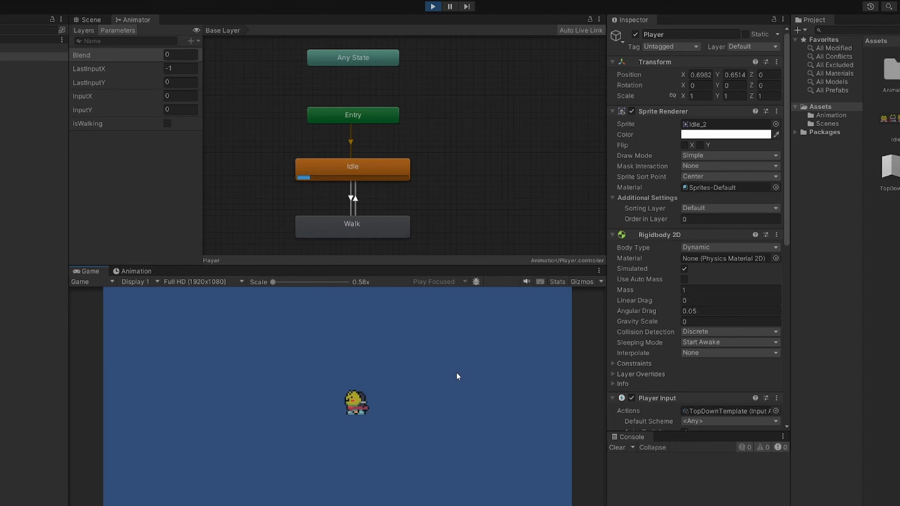
key("d")
key("s")
key("a")
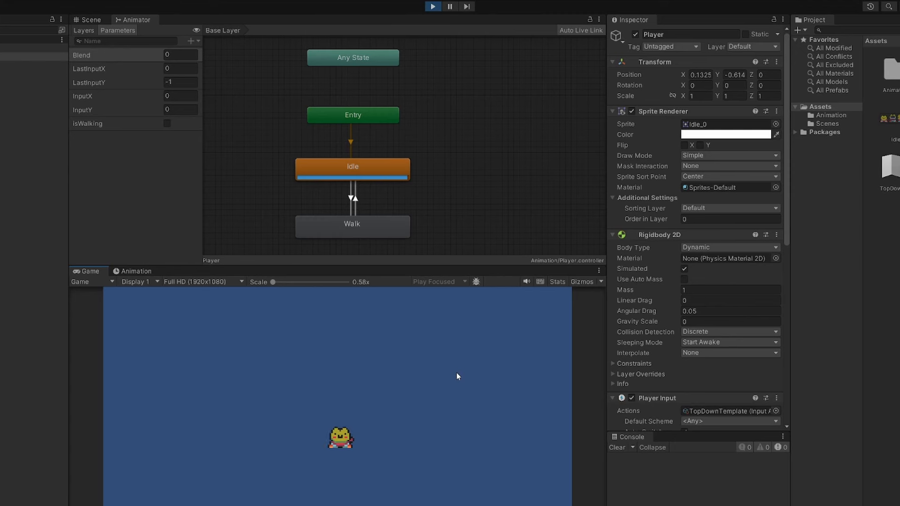
key("w")
key("a")
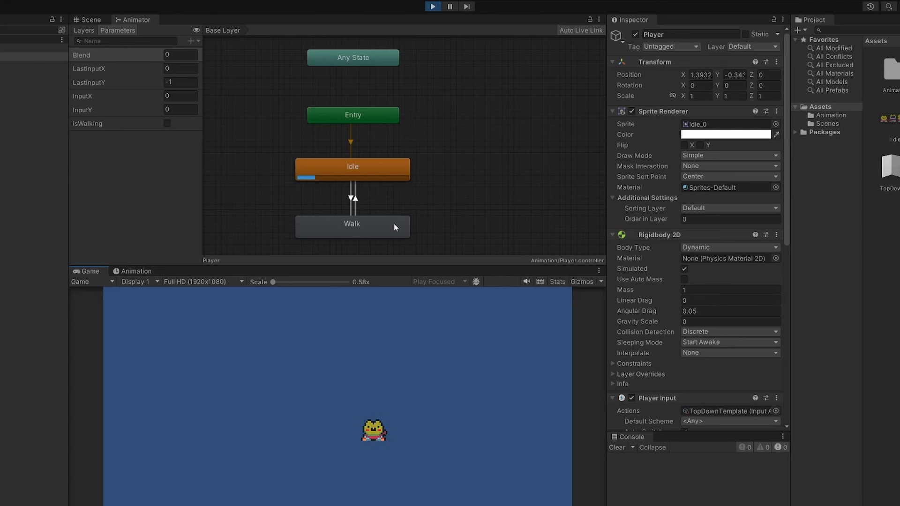
Open the Walk state's blend tree and walk the Player right, up, left and down to check its blending
double_click(394, 223)
middle_click_drag(394, 223, 373, 111)
scroll(373, 111, "down", 1)
left_click(405, 340)
key("d")
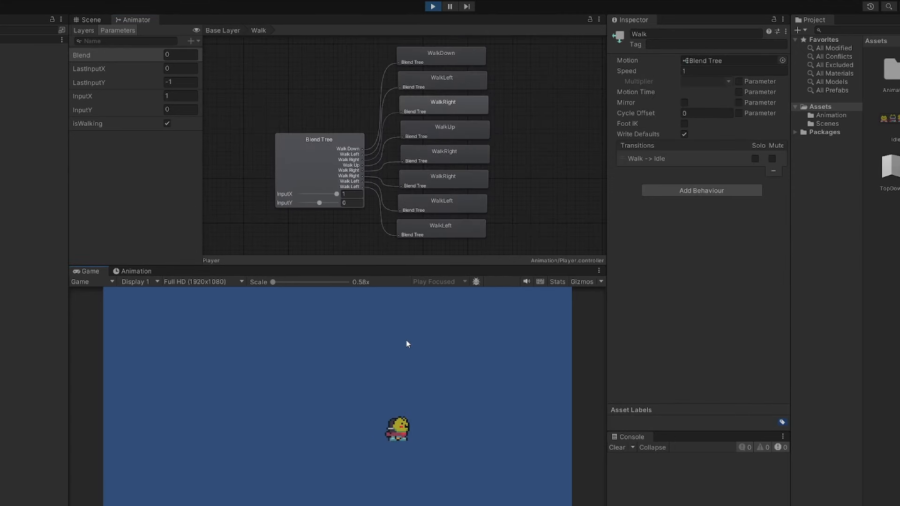
key("w")
key("a")
key("s")
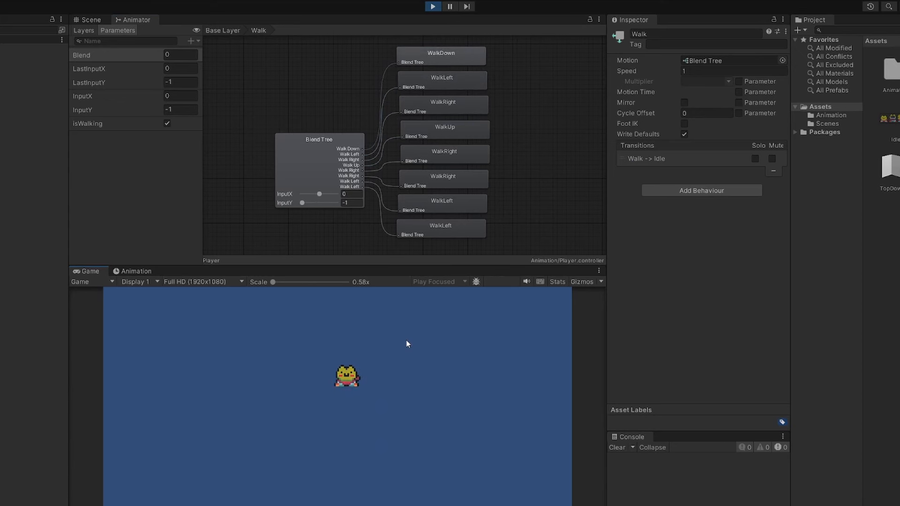
Walk the Player right and up to check the Walk blend tree's response, and return the Animator to the Base Layer
key("d")
key("w")
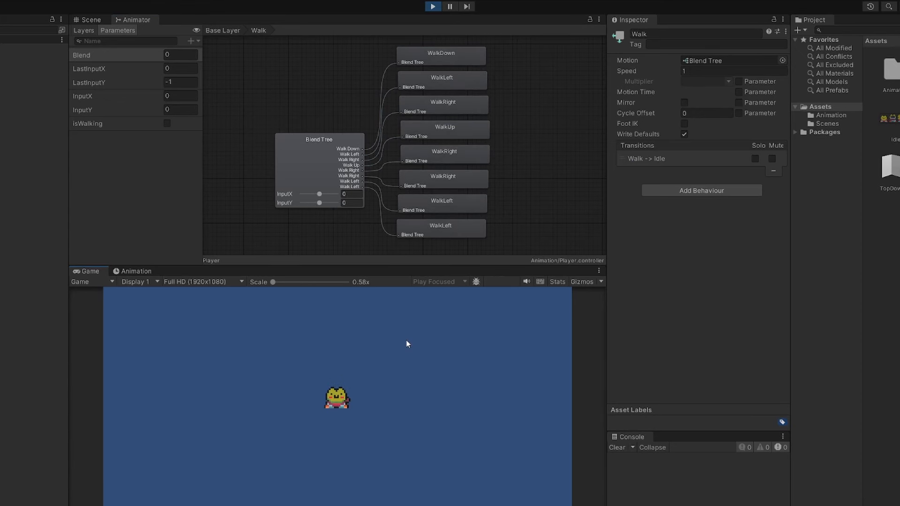
key("d")
left_click(232, 29)
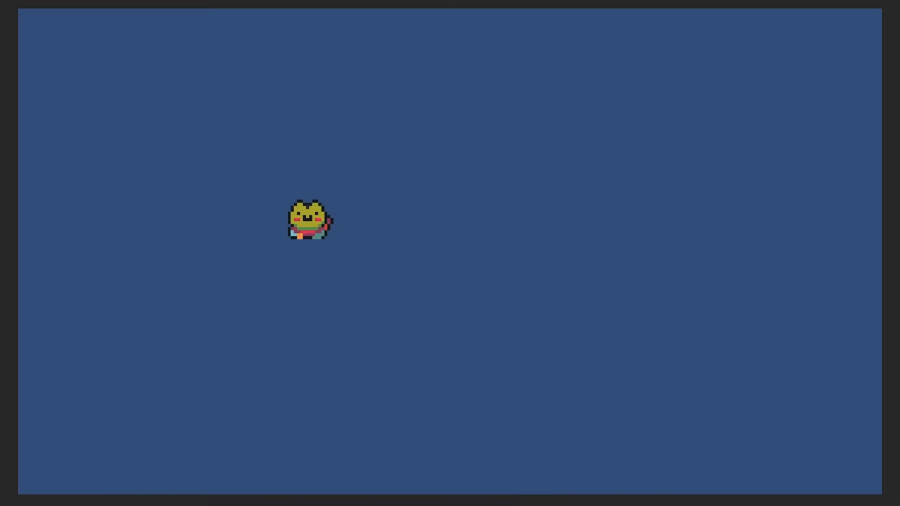
Walk the Player repeatedly right, left, up and down around the game view to test the walking animations in every direction
key("d")
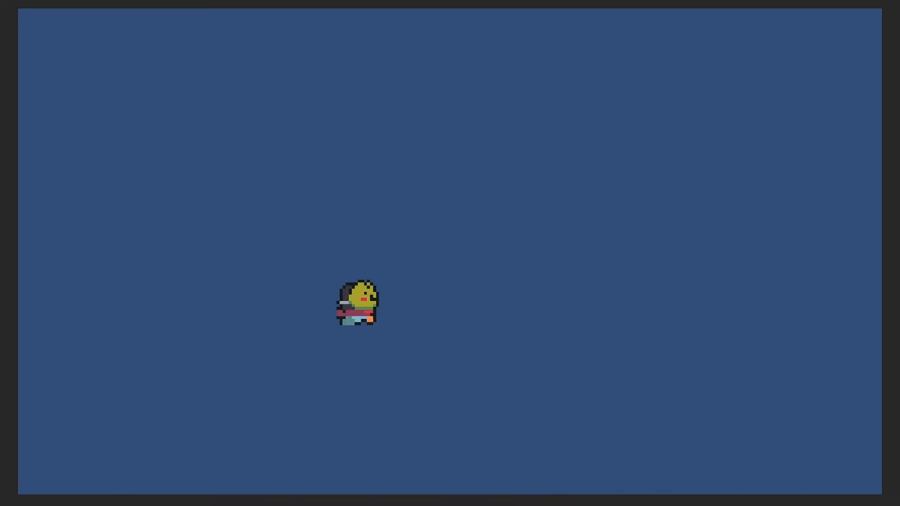
key("a")
key("s")
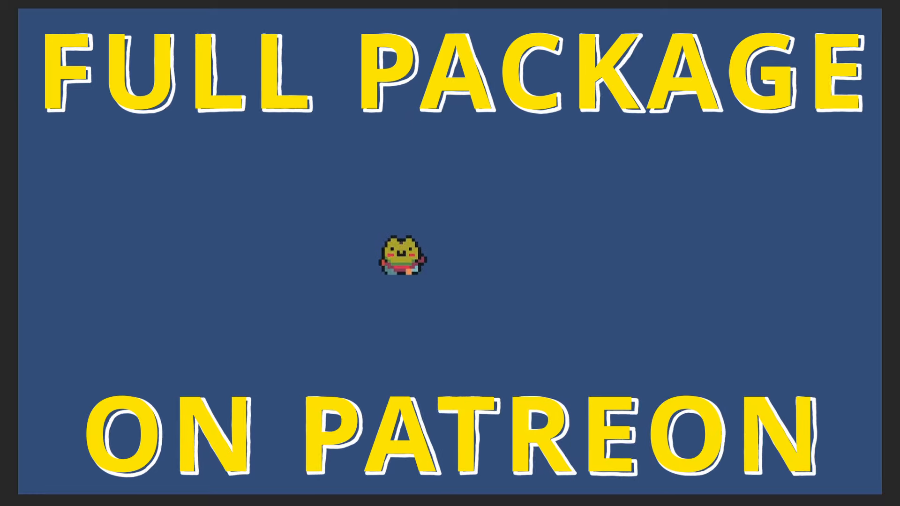
key("d")
key("w")
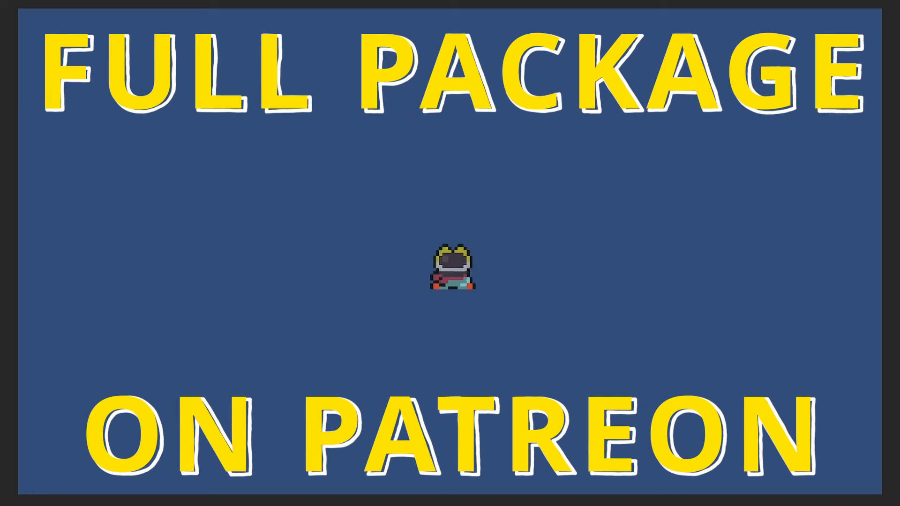
key("a")
key("s")
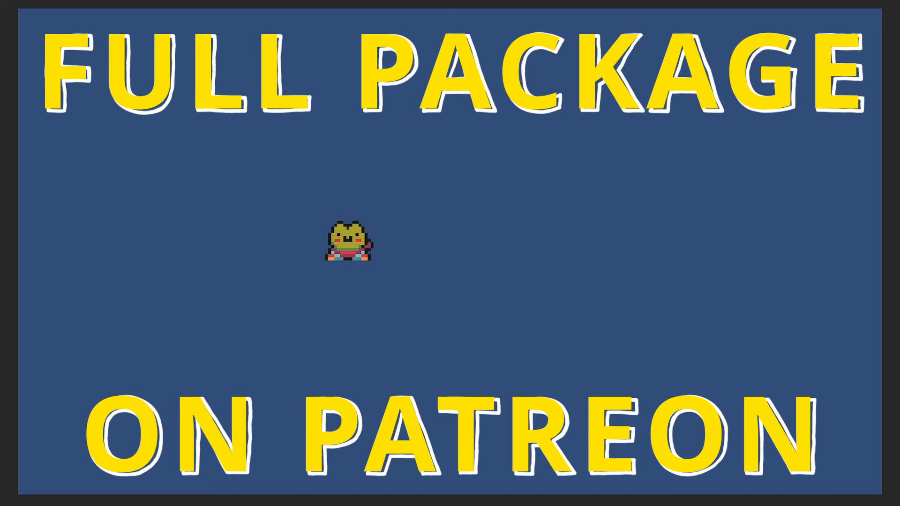
key("d")
key("d")
key("w")
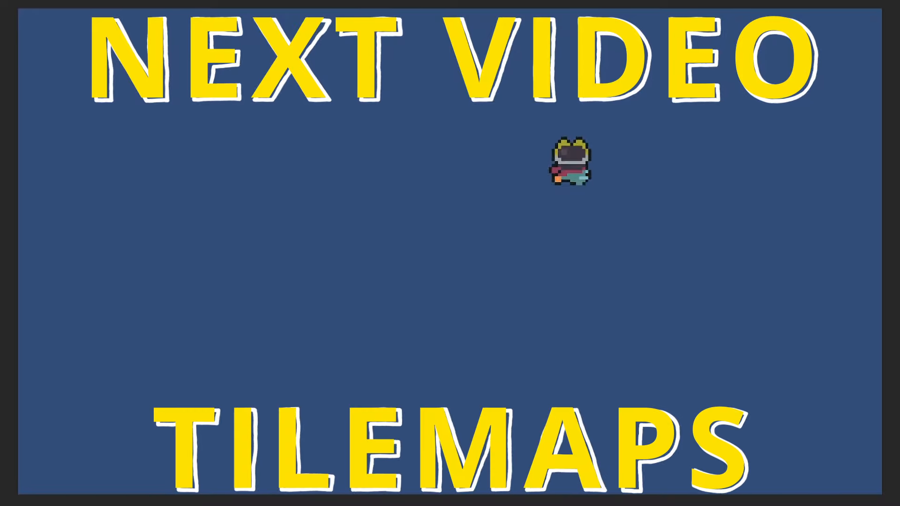
key("a")
key("s")
key("s")
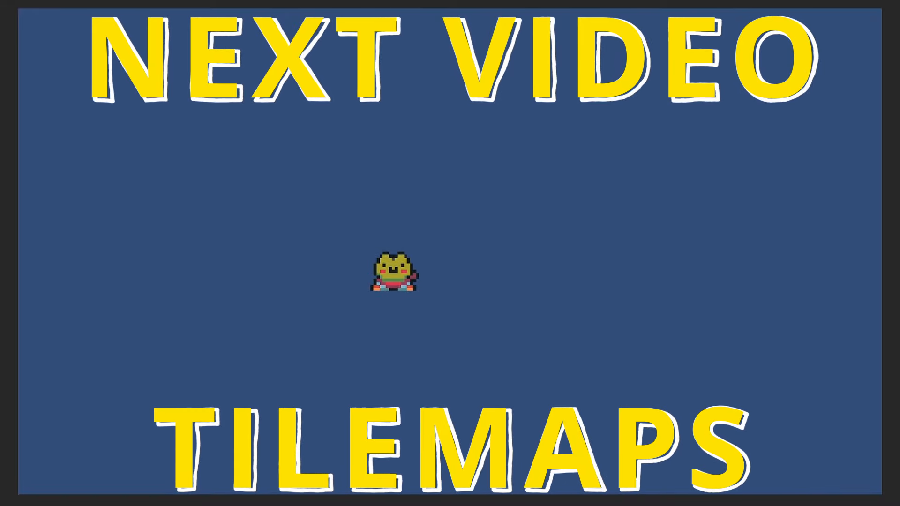
key("w")
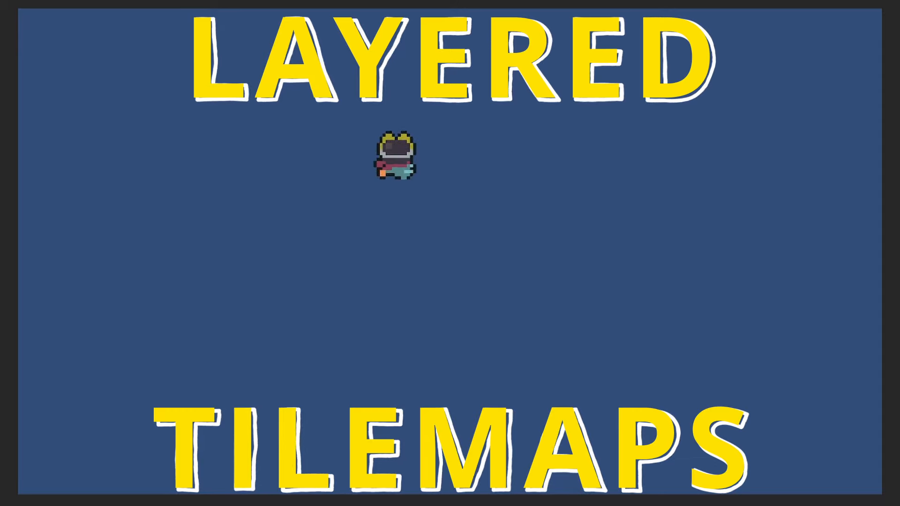
key("s")
key("d")
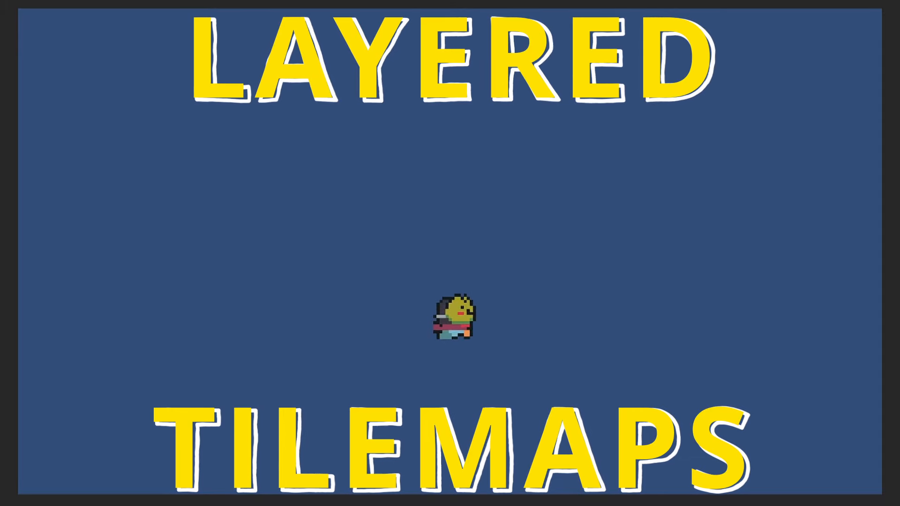
key("w")
key("w")
key("a")
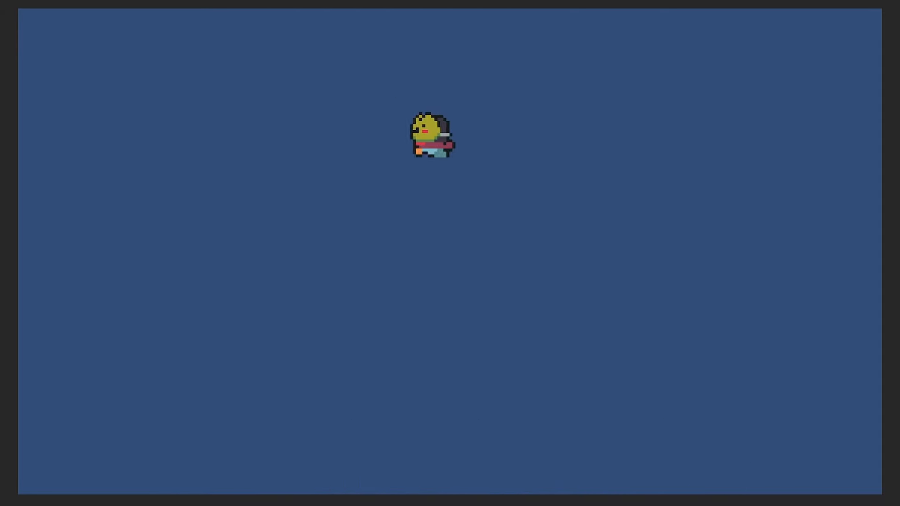
key("s")
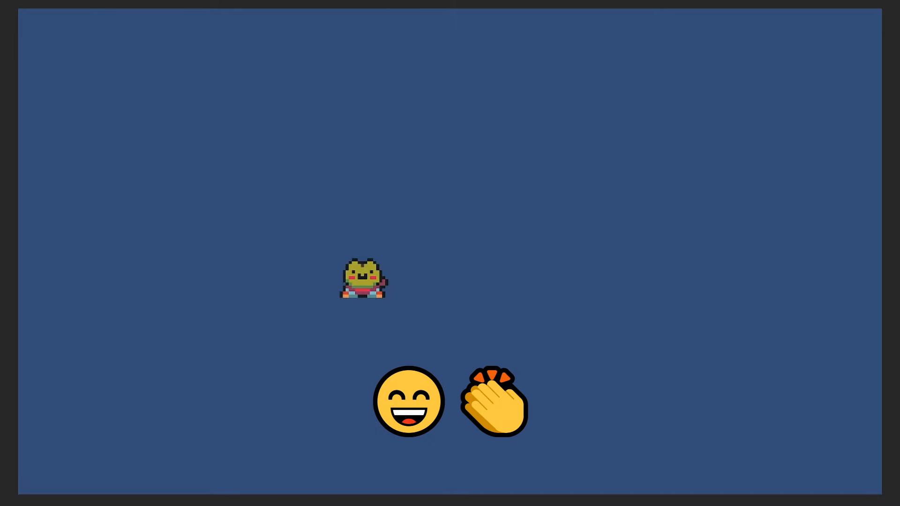
key("d")
key("w")
key("w")
key("a")
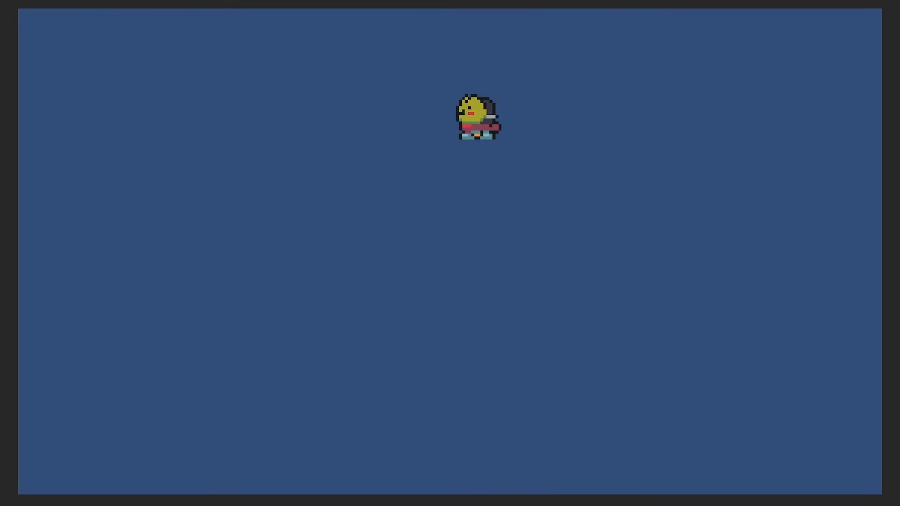
key("s")
key("s")
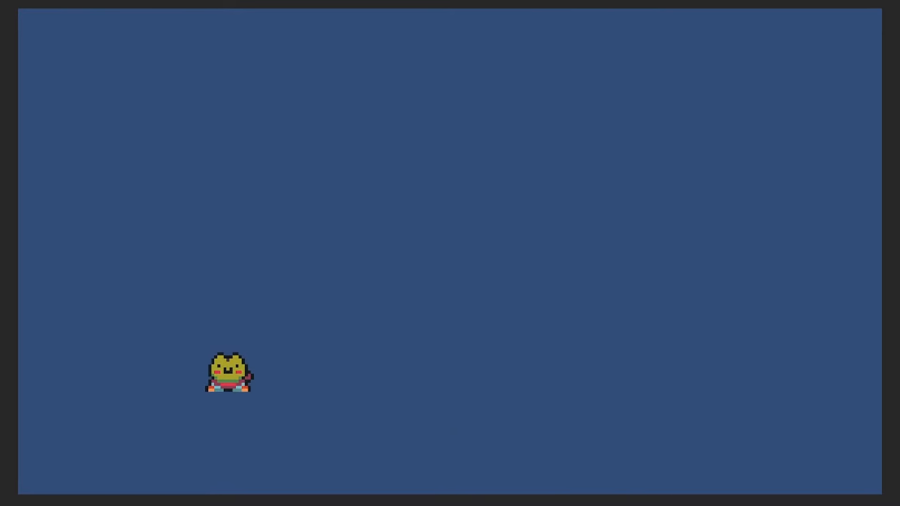
key("d")
key("w")
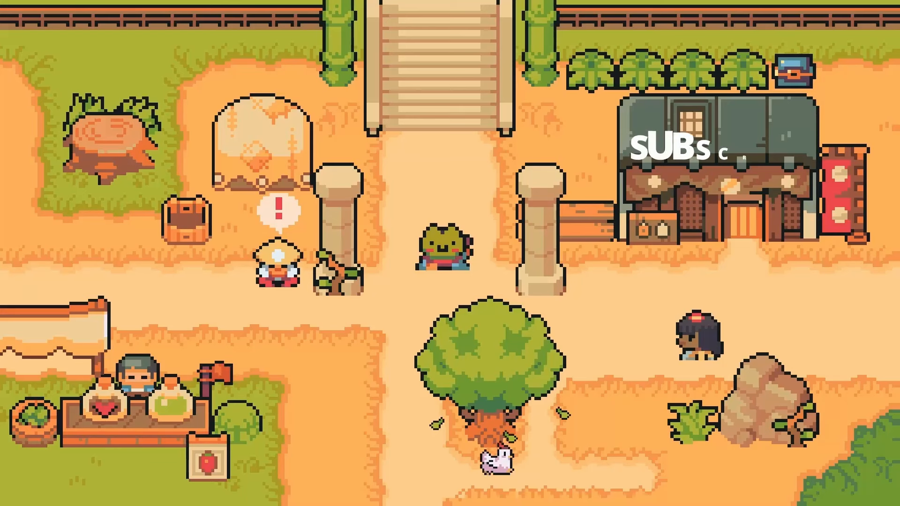